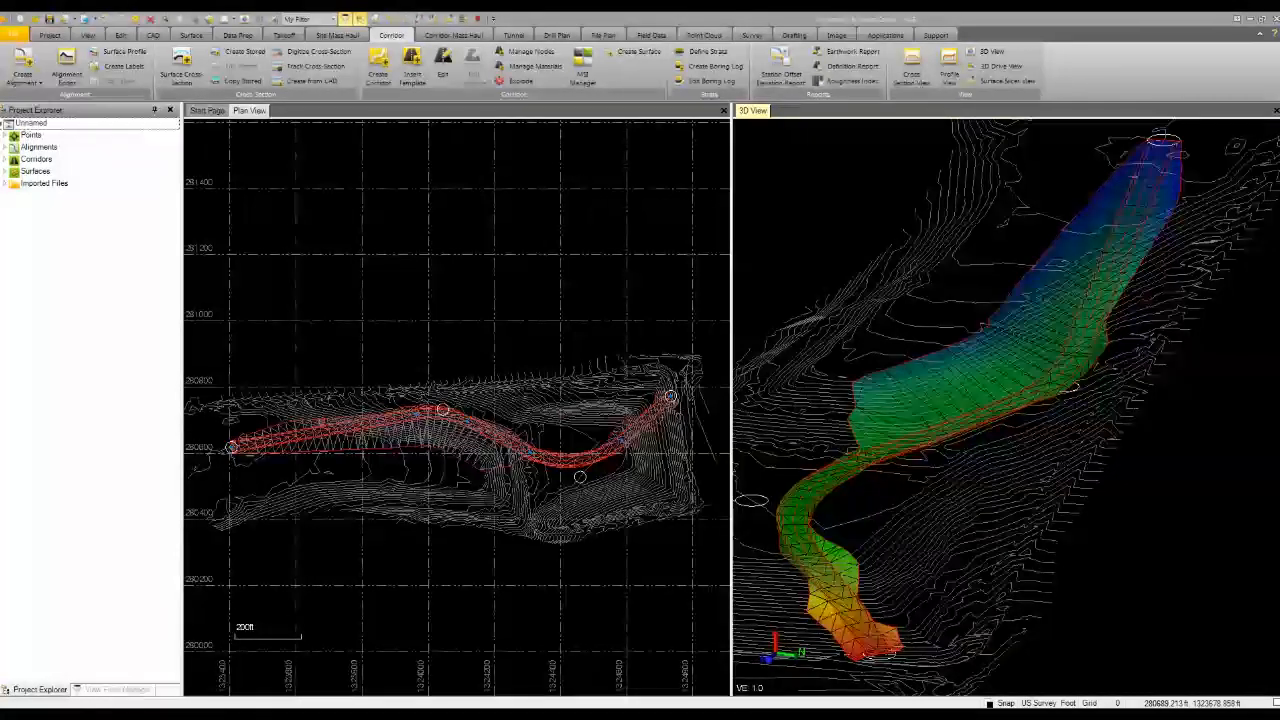
- Insert a template in the Road corridor at station 200 as a reference definition of the 0+00.00 Full template
{"action": "scroll", "coordinate": [306, 374], "scroll_direction": "up", "scroll_amount": 2}
{"action": "scroll", "coordinate": [208, 458], "scroll_direction": "up", "scroll_amount": 3}
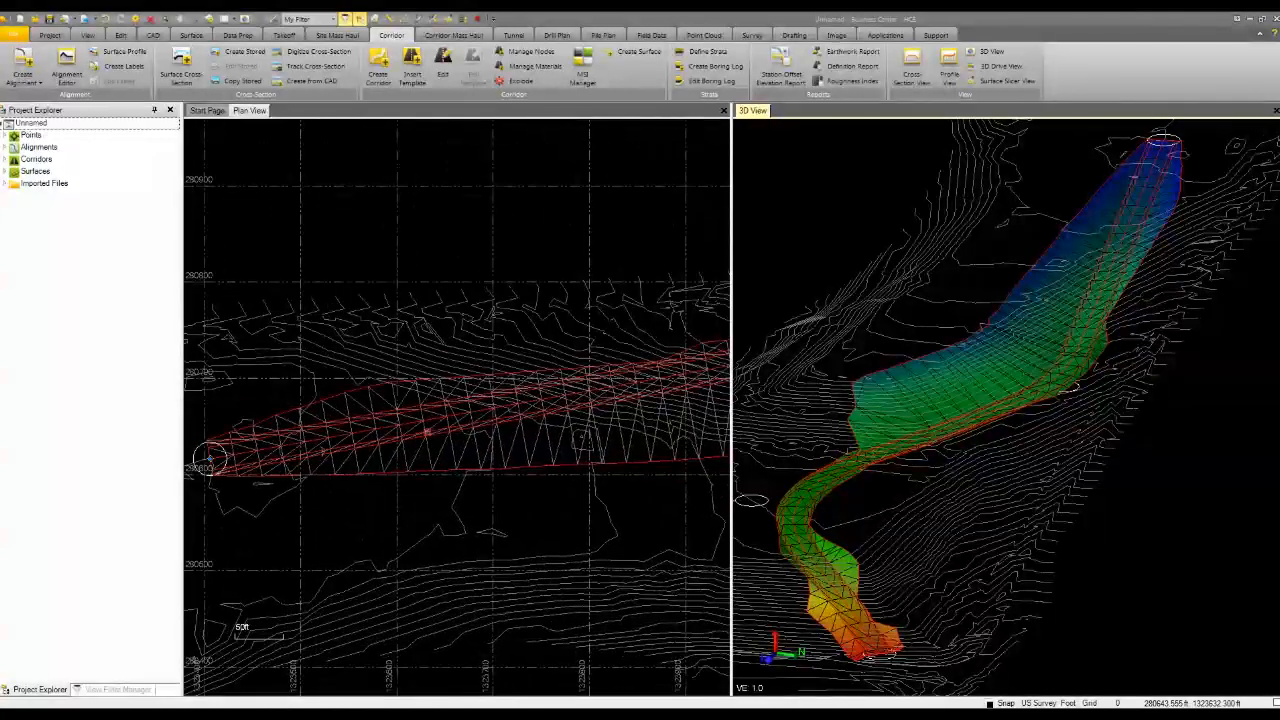
{"action": "left_click", "coordinate": [6, 160]}
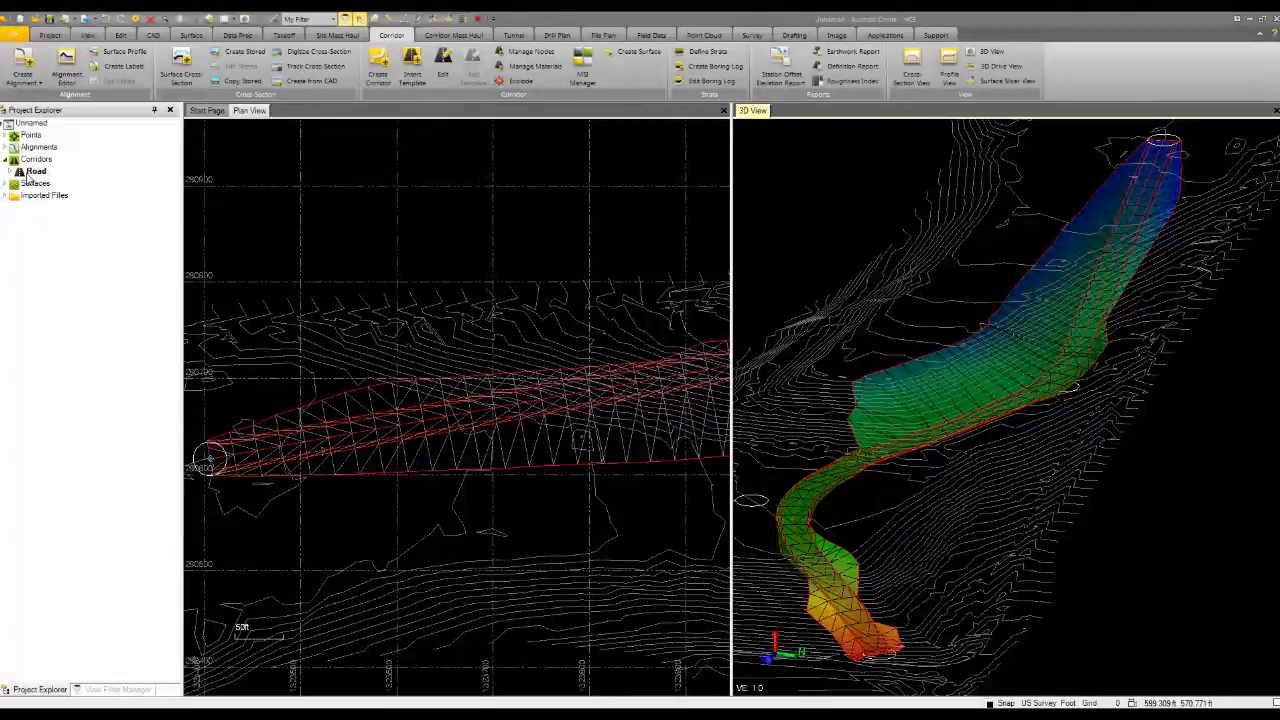
{"action": "right_click", "coordinate": [29, 173]}
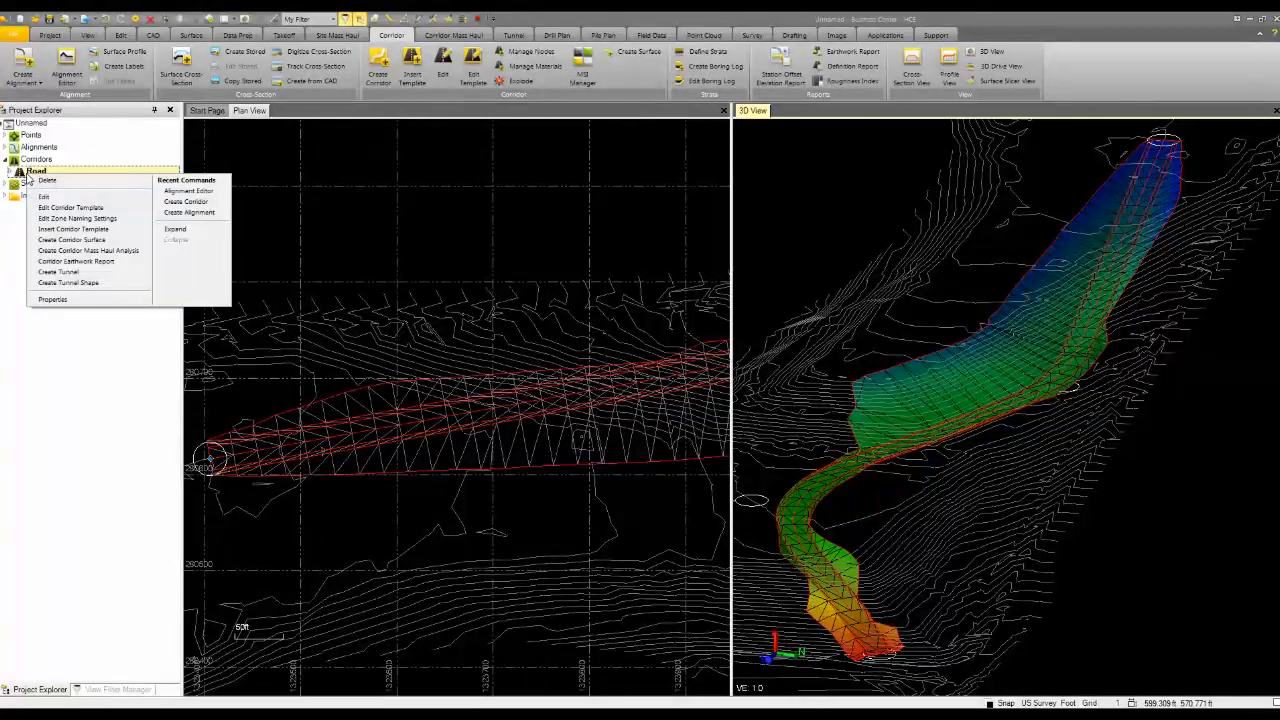
{"action": "left_click", "coordinate": [73, 229]}
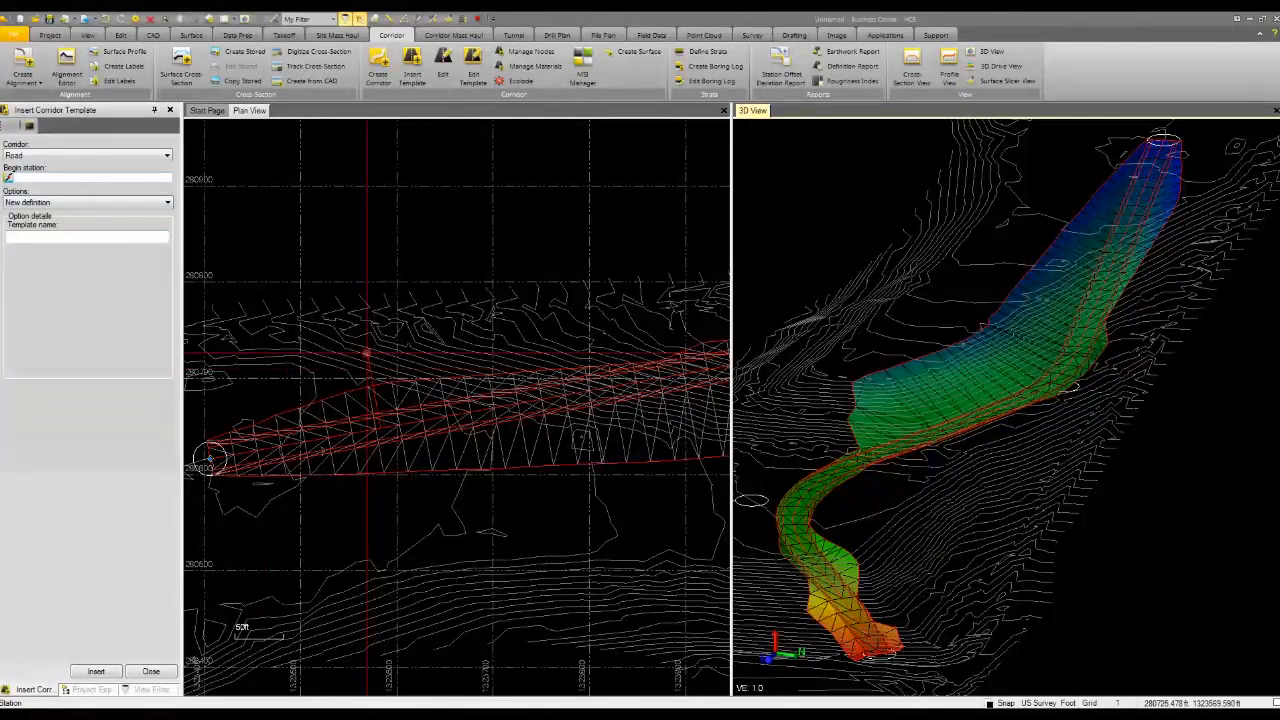
{"action": "type", "text": "200"}
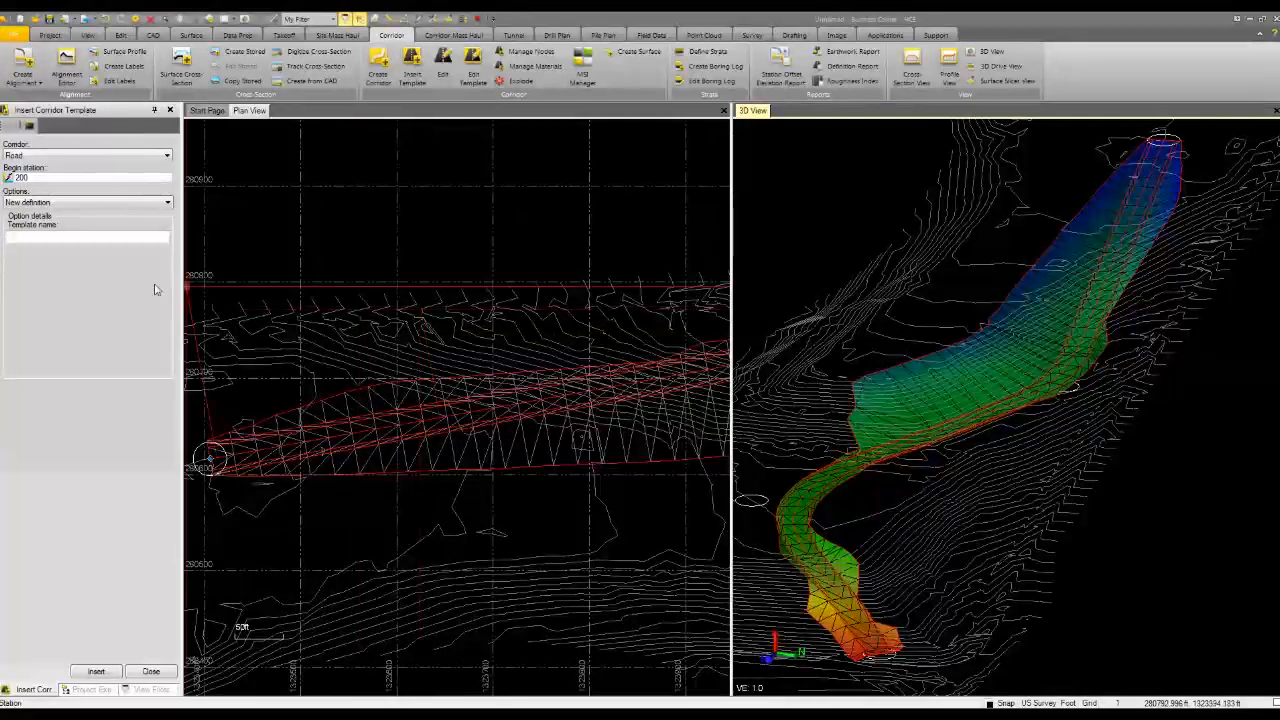
{"action": "left_click", "coordinate": [45, 203]}
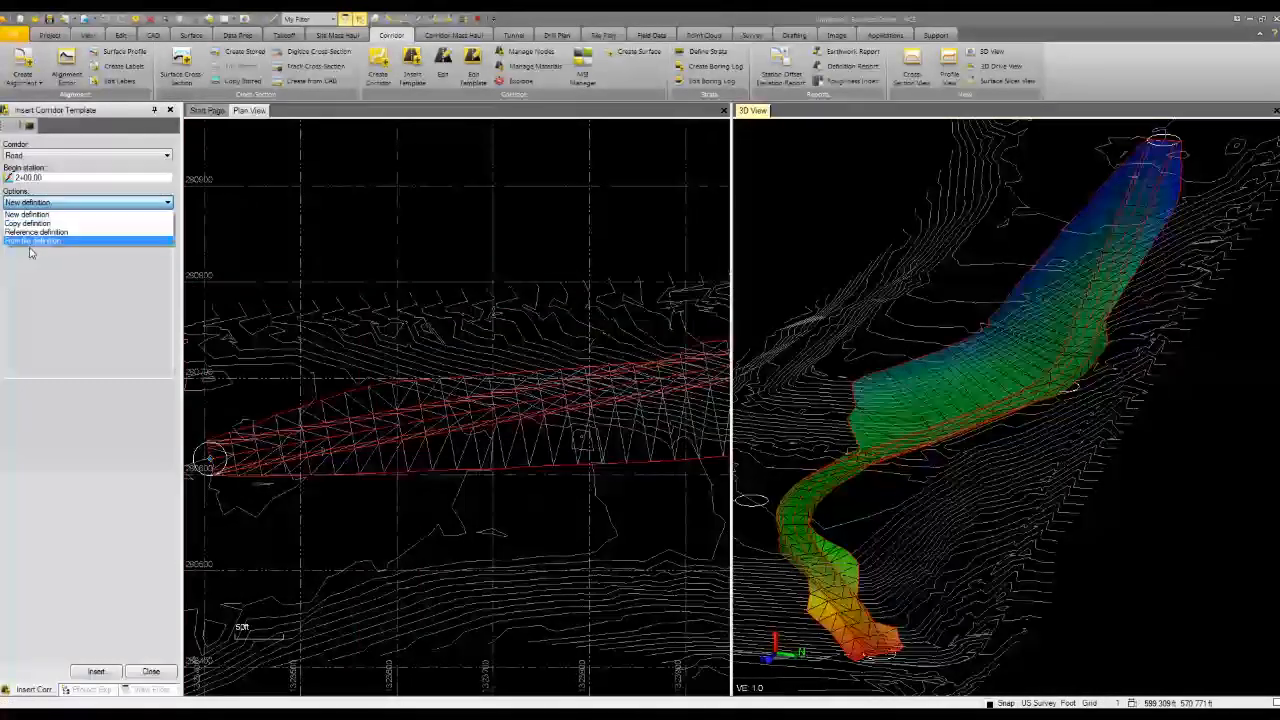
{"action": "left_click", "coordinate": [27, 240]}
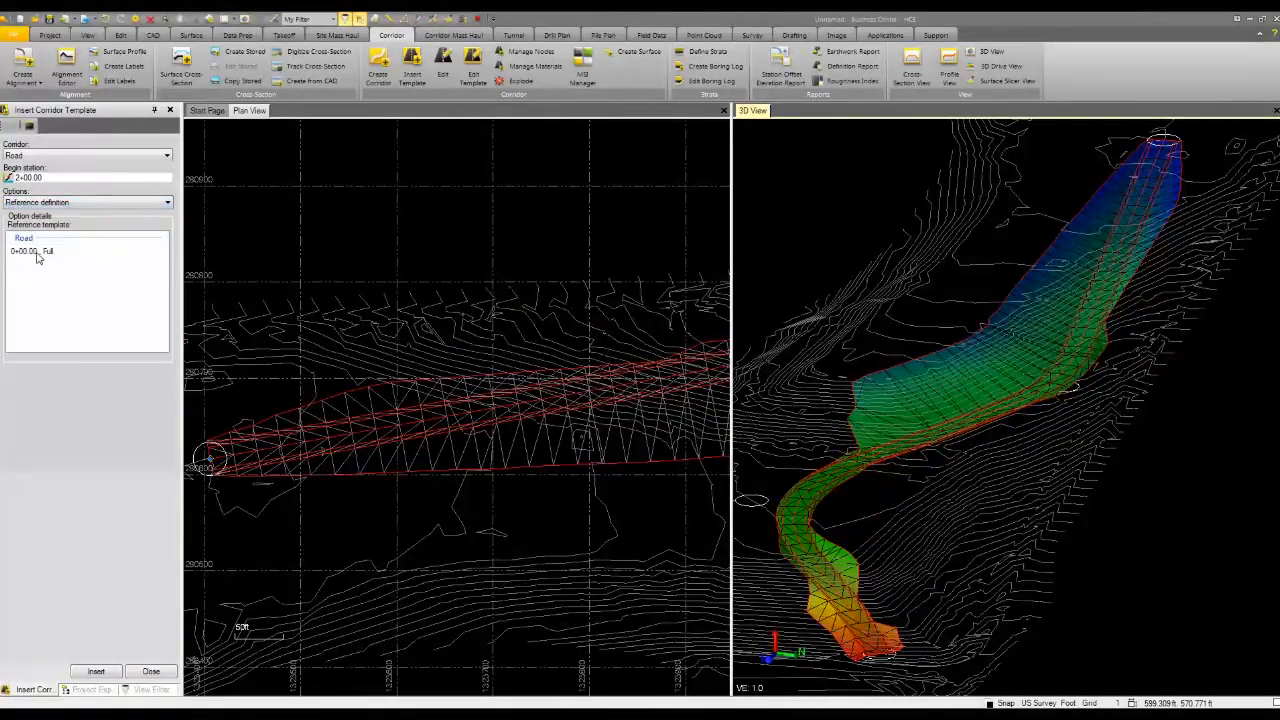
{"action": "left_click", "coordinate": [37, 254]}
{"action": "left_click", "coordinate": [96, 671]}
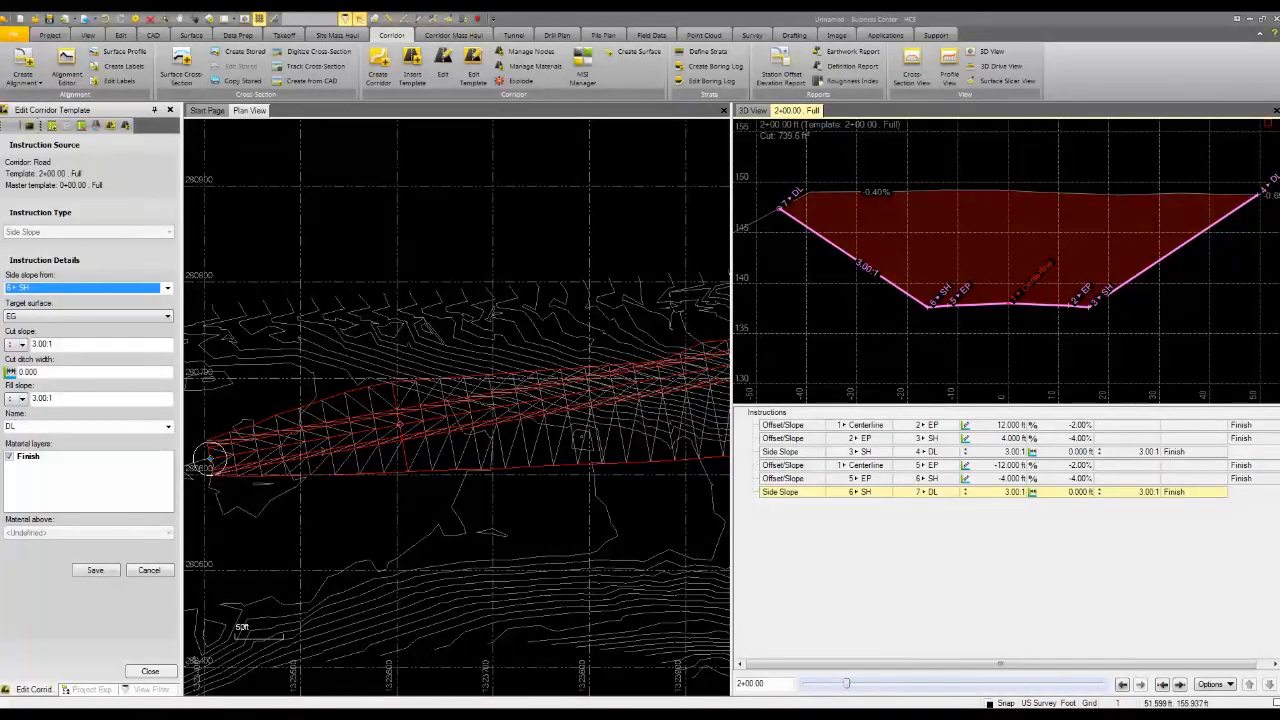
{"action": "left_click", "coordinate": [150, 672]}
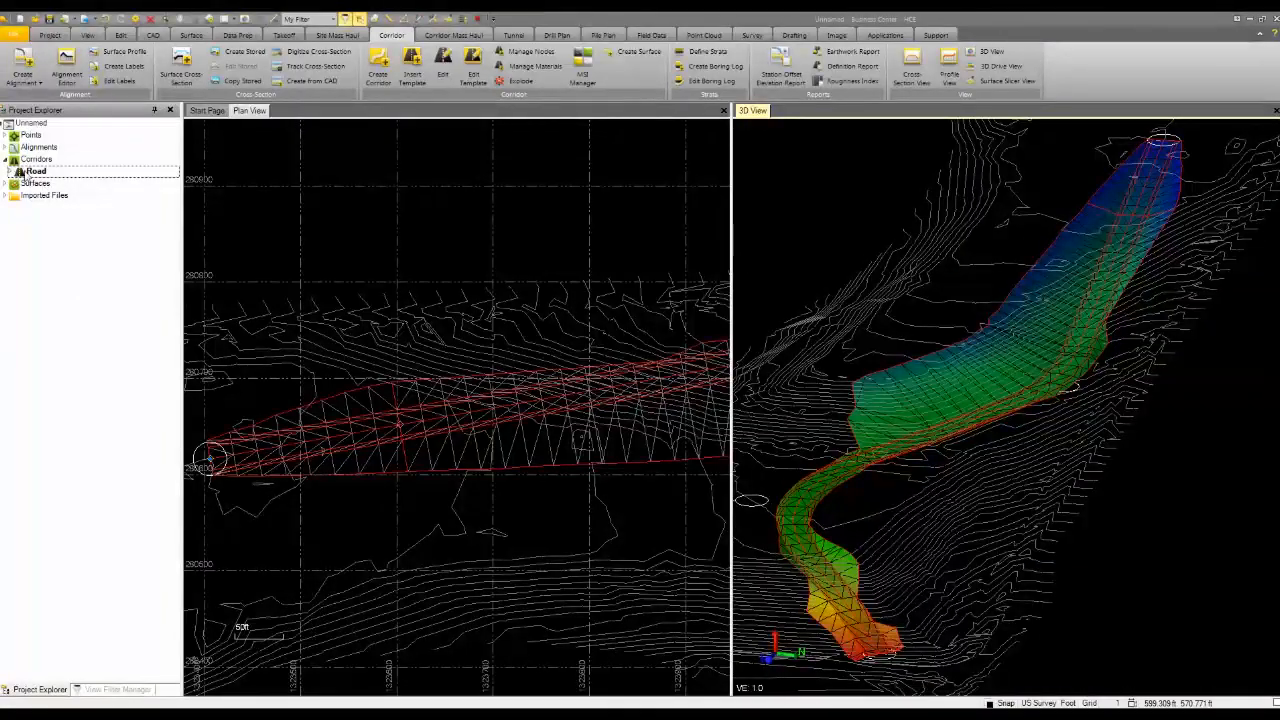
- Insert a Road corridor template named "24 Left" at station 400 as a copy of the 2+00.00 Full template
{"action": "right_click", "coordinate": [22, 173]}
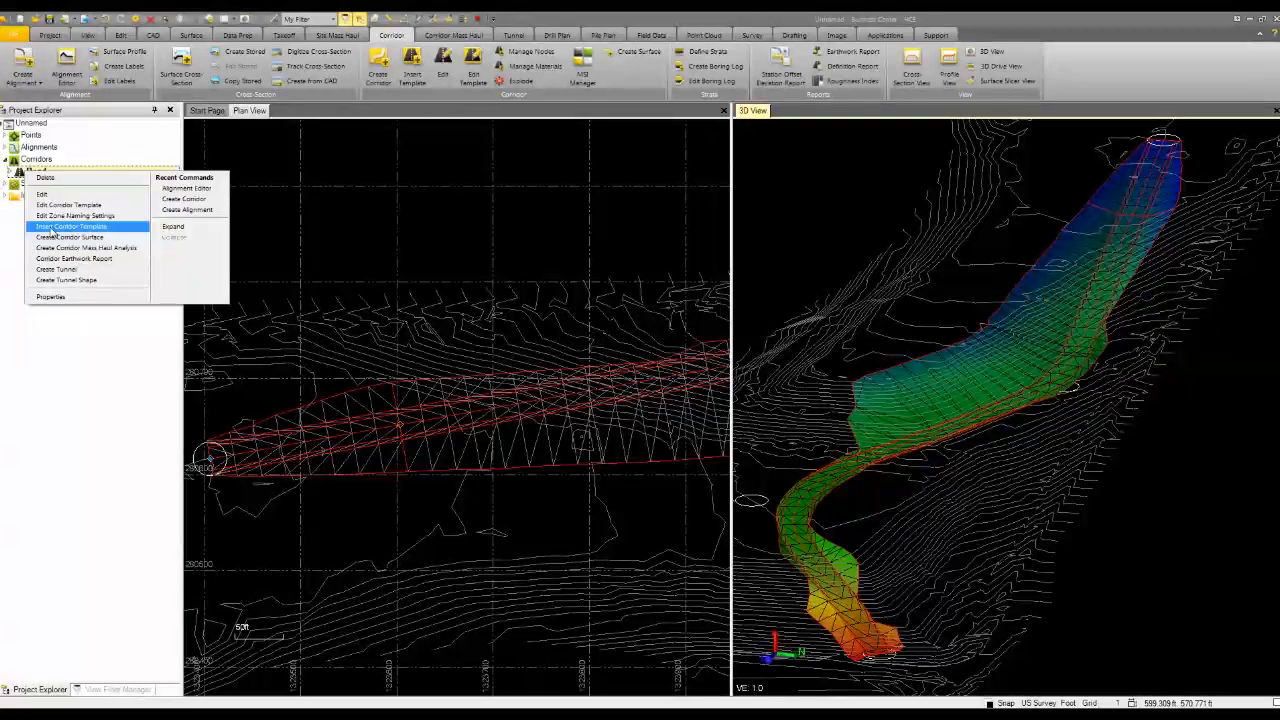
{"action": "left_click", "coordinate": [52, 229]}
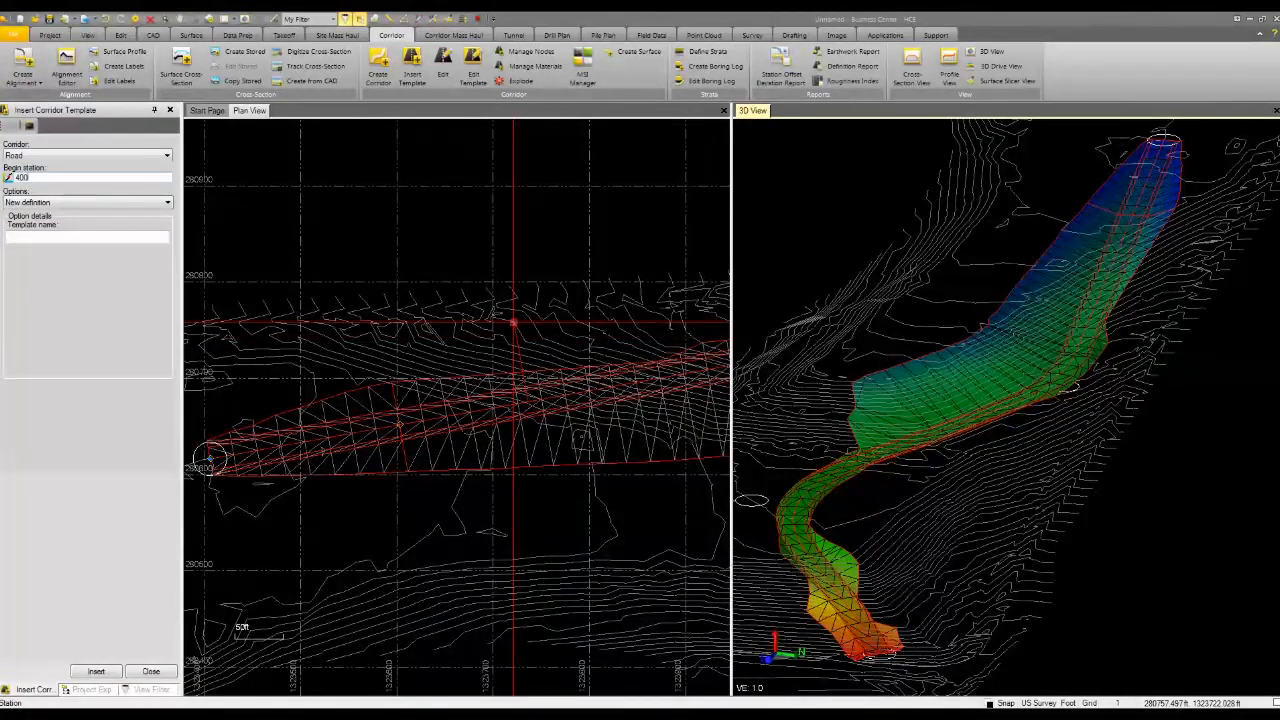
{"action": "left_click", "coordinate": [60, 202]}
{"action": "left_click", "coordinate": [45, 223]}
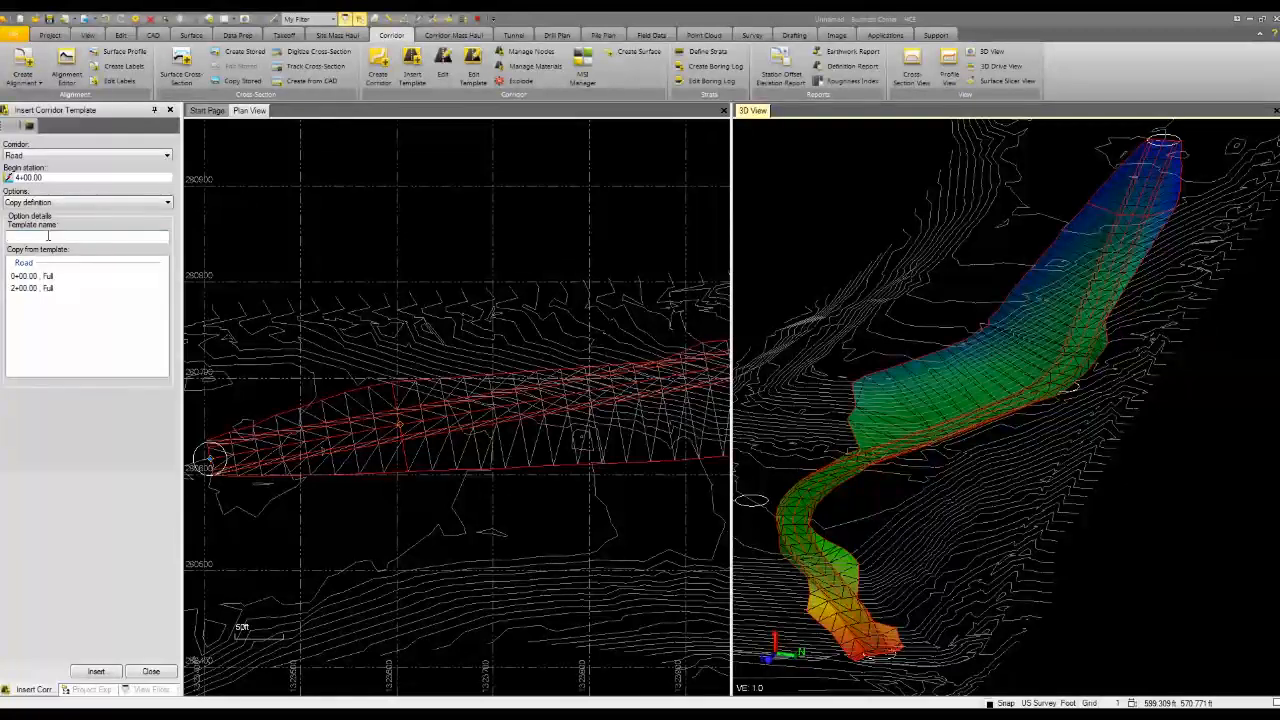
{"action": "left_click", "coordinate": [48, 236]}
{"action": "type", "text": "@4"}
{"action": "key", "text": "BackSpace"}
{"action": "key", "text": "BackSpace"}
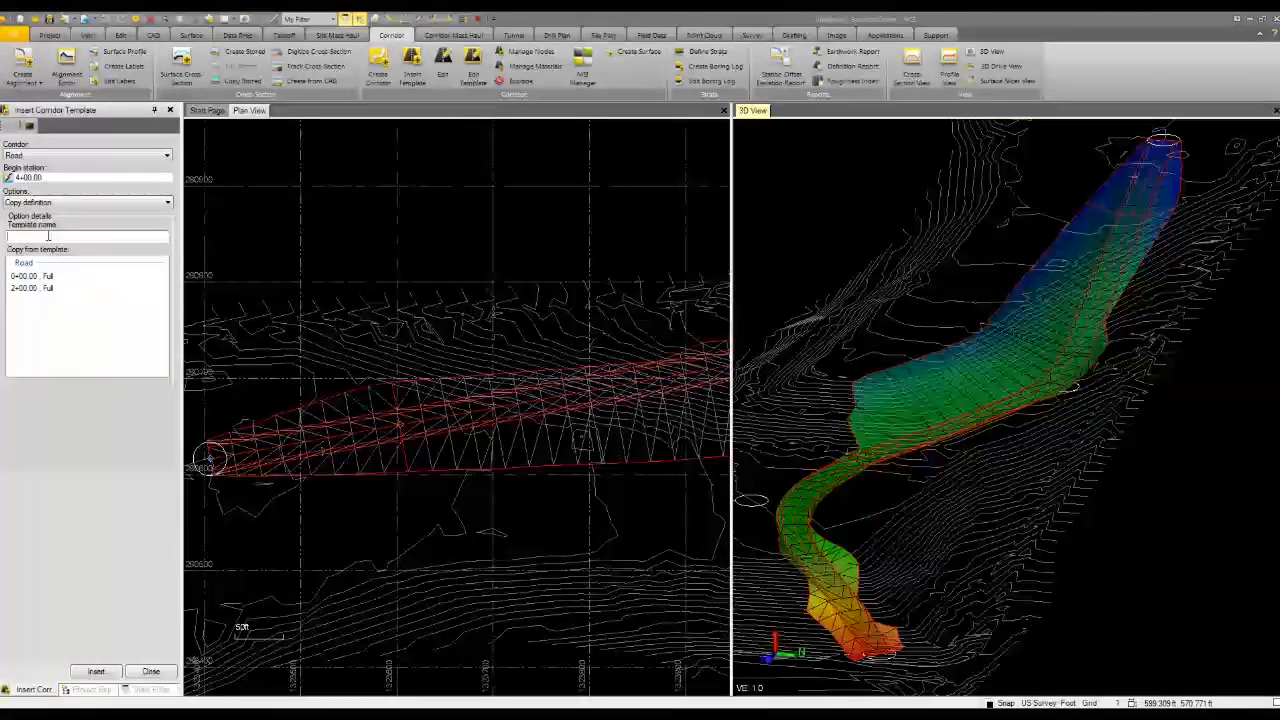
{"action": "type", "text": "24 Left"}
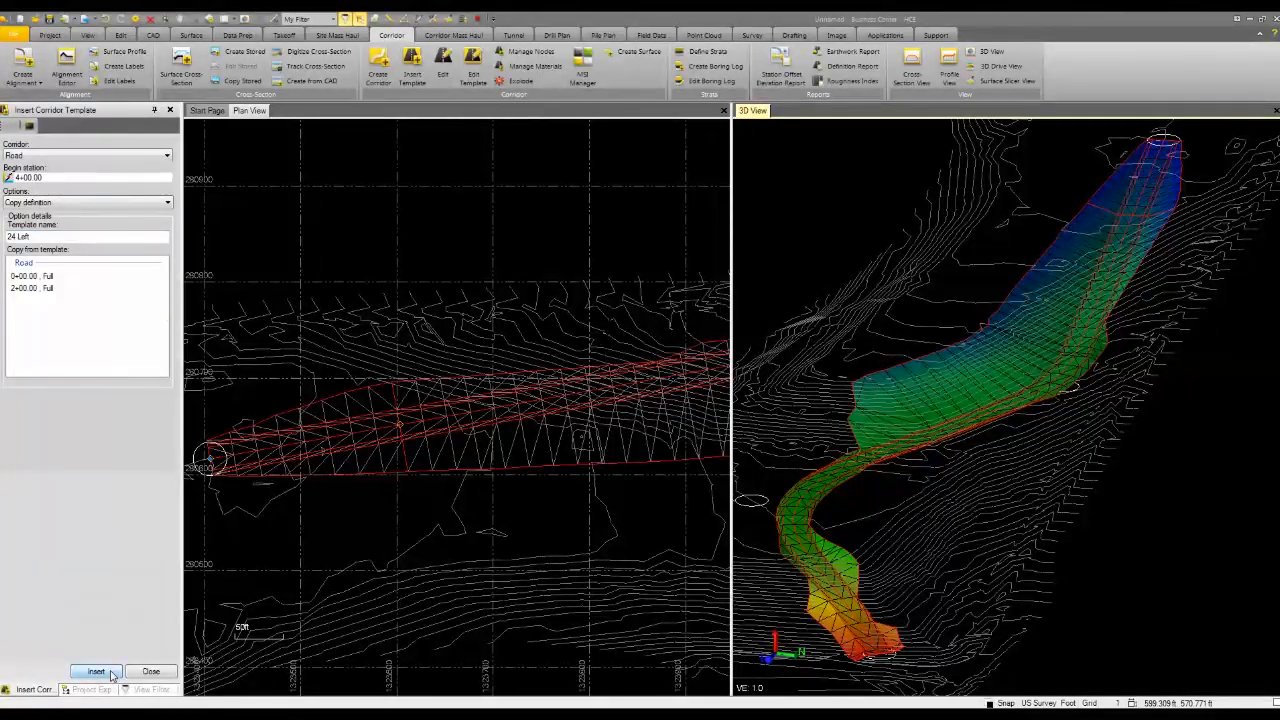
{"action": "left_click", "coordinate": [30, 288]}
{"action": "left_click", "coordinate": [96, 672]}
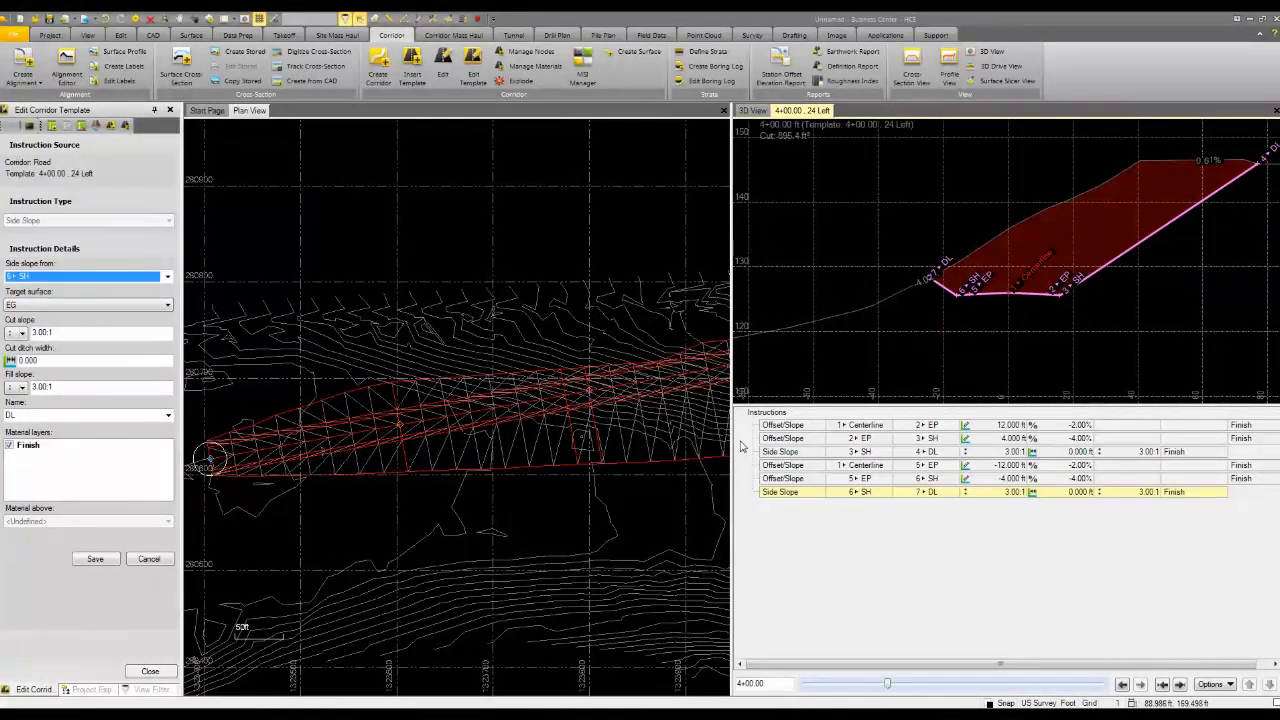
- Set the left EP lane edge's offset from the centerline to -24.000 in the 24 Left template and save the instruction
{"action": "left_click", "coordinate": [850, 494]}
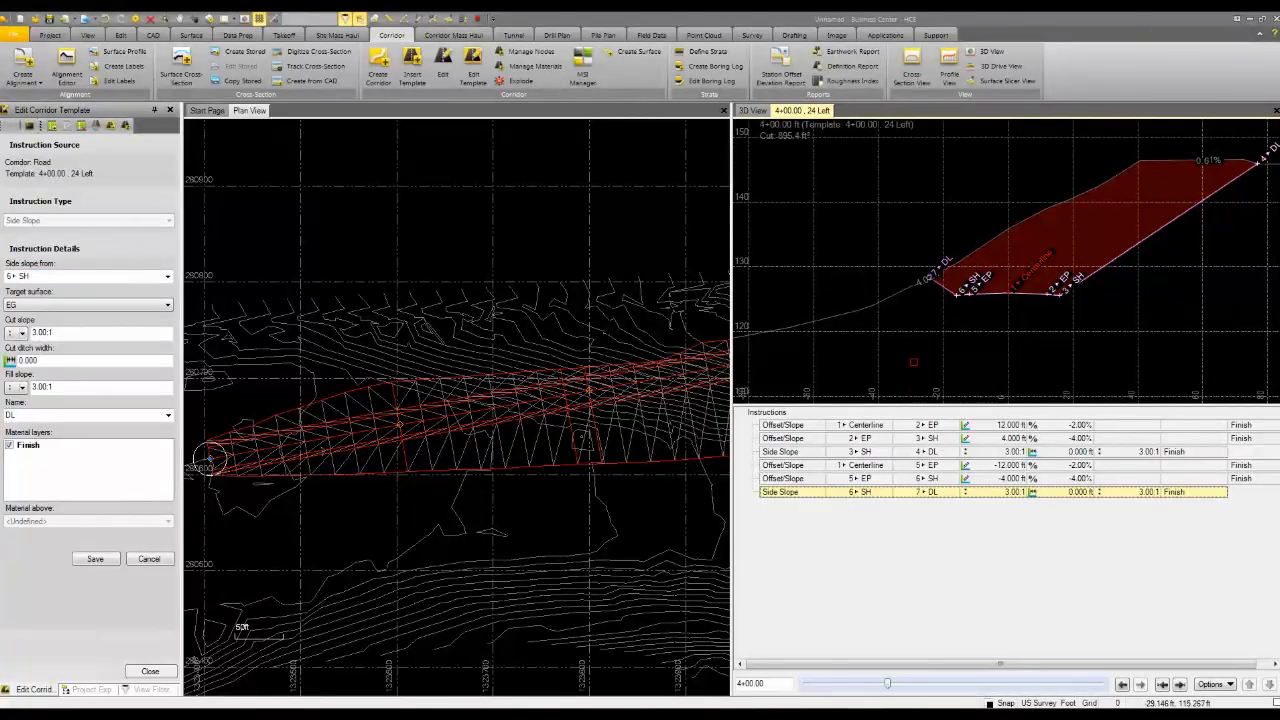
{"action": "left_click", "coordinate": [813, 479]}
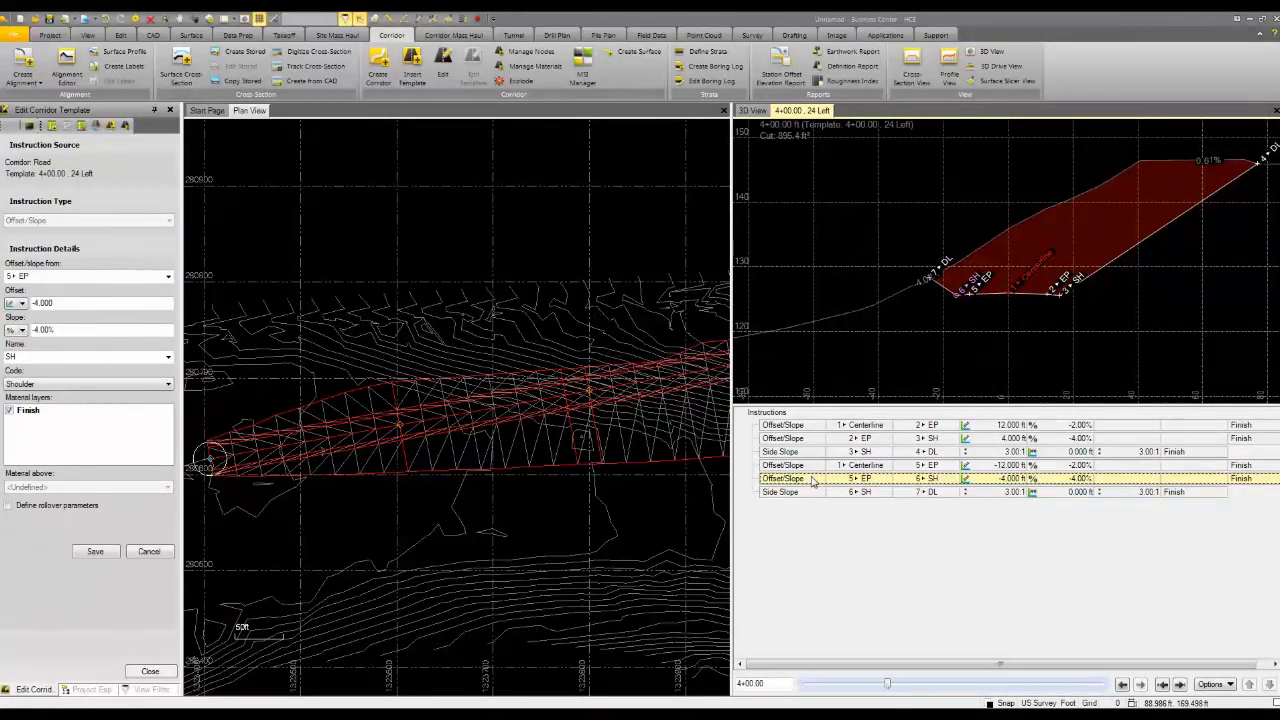
{"action": "left_click", "coordinate": [812, 467]}
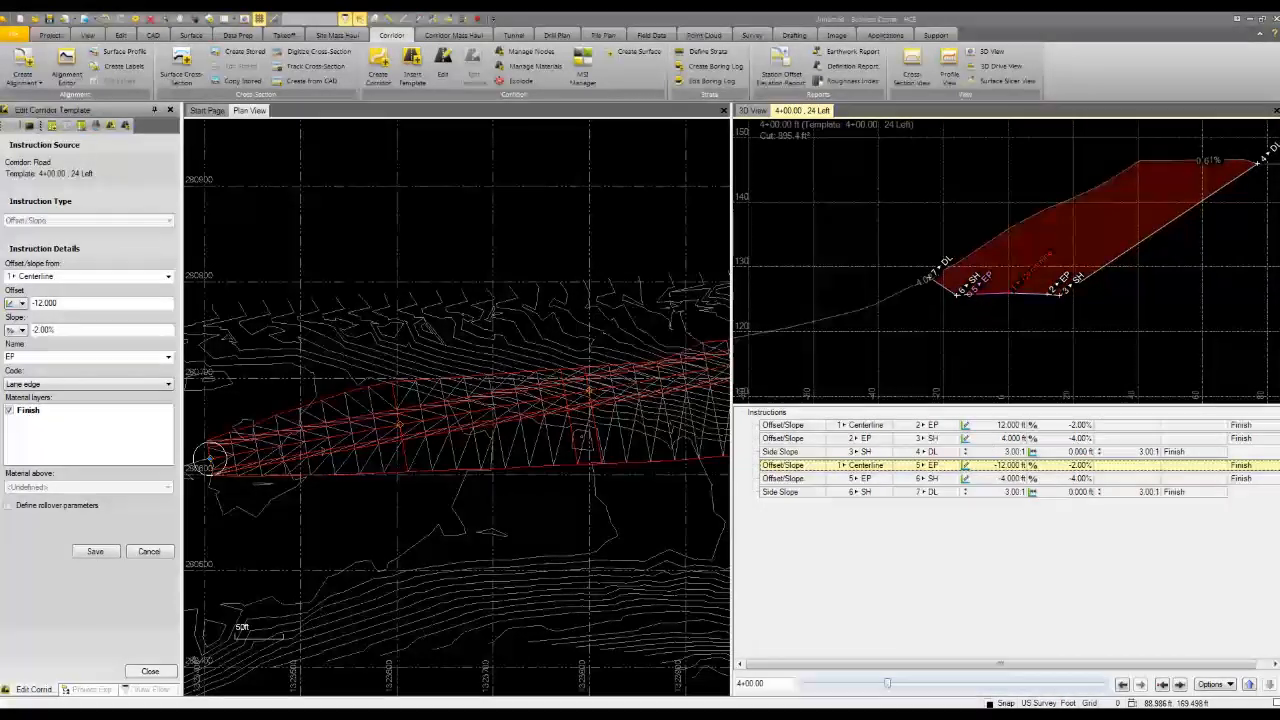
{"action": "left_click_drag", "start_coordinate": [40, 304], "coordinate": [64, 305]}
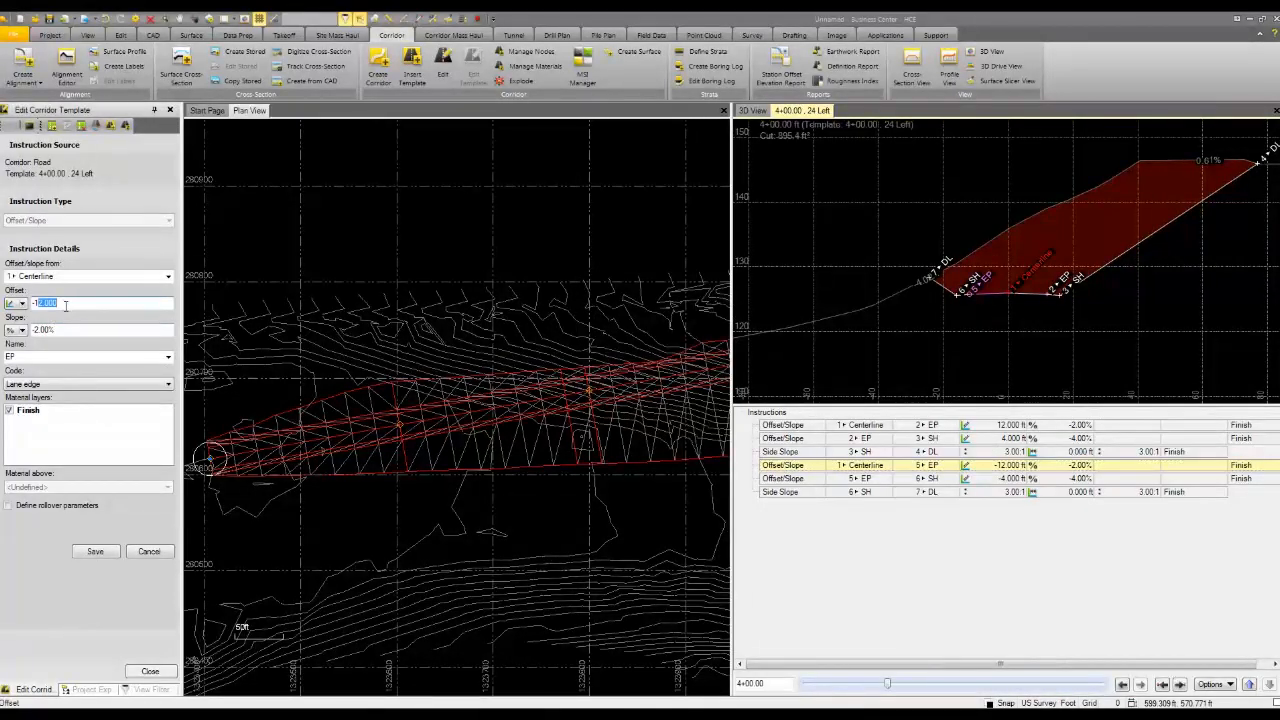
{"action": "key", "text": "BackSpace"}
{"action": "left_click", "coordinate": [96, 552]}
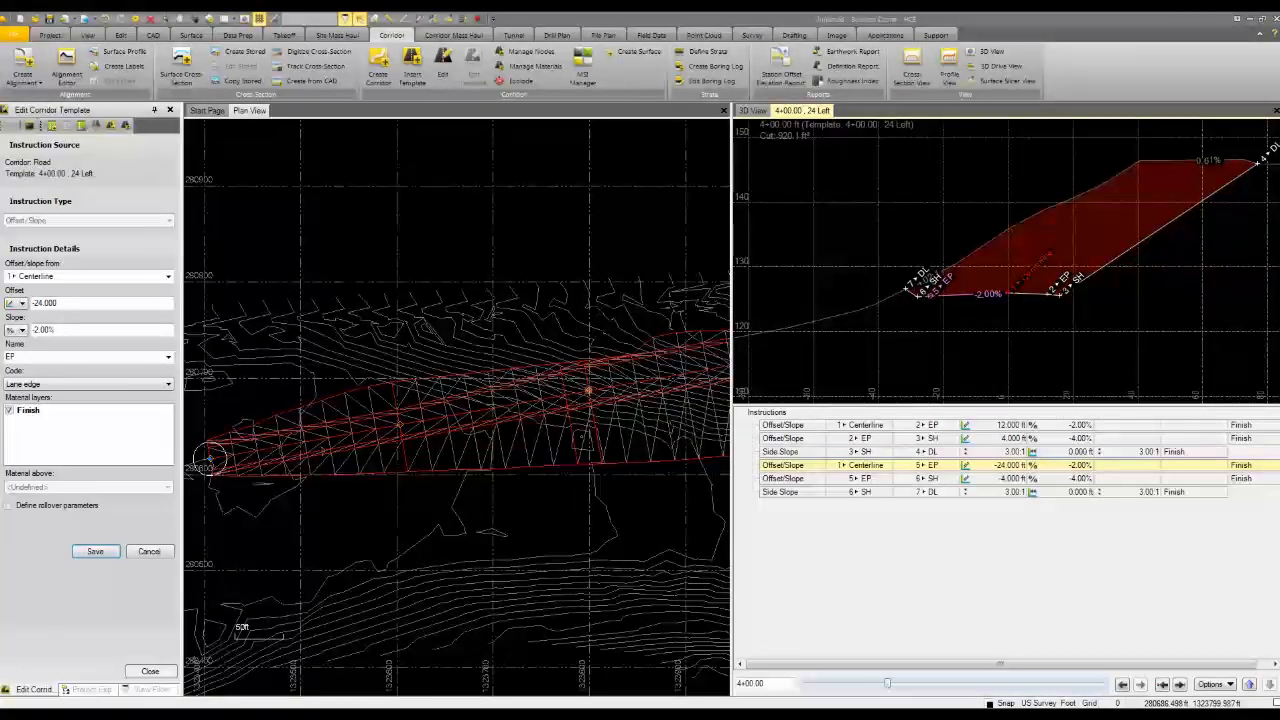
- Examine the left lane widening of the corridor in plan and in the 3D model
{"action": "scroll", "coordinate": [685, 395], "scroll_direction": "down", "scroll_amount": 2}
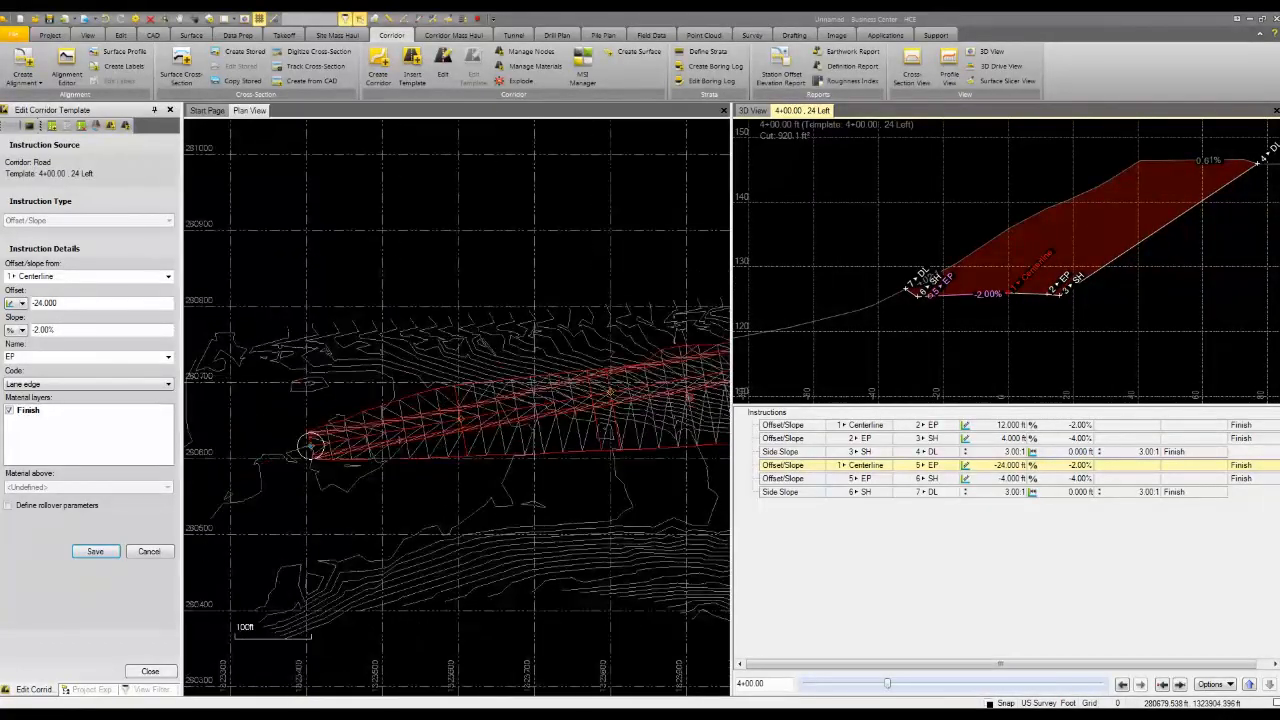
{"action": "left_click", "coordinate": [755, 111]}
{"action": "scroll", "coordinate": [829, 567], "scroll_direction": "up", "scroll_amount": 3}
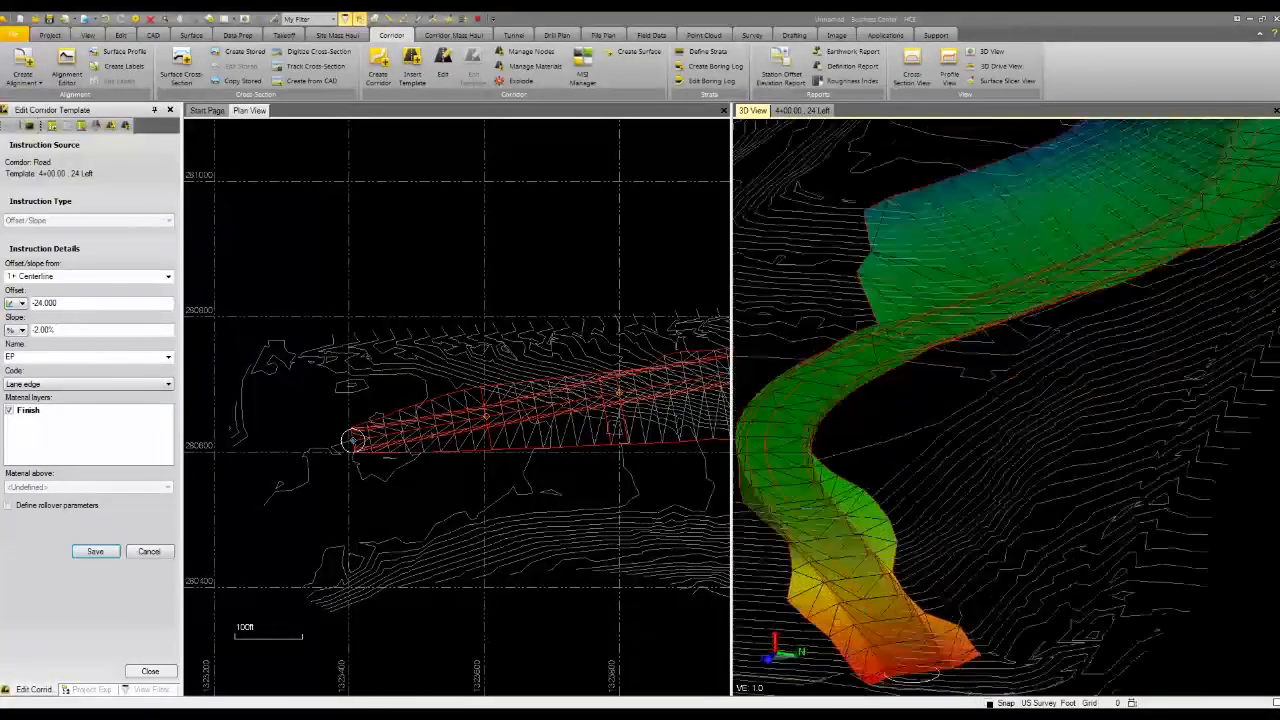
{"action": "scroll", "coordinate": [868, 588], "scroll_direction": "up", "scroll_amount": 2}
{"action": "scroll", "coordinate": [874, 596], "scroll_direction": "down", "scroll_amount": 4}
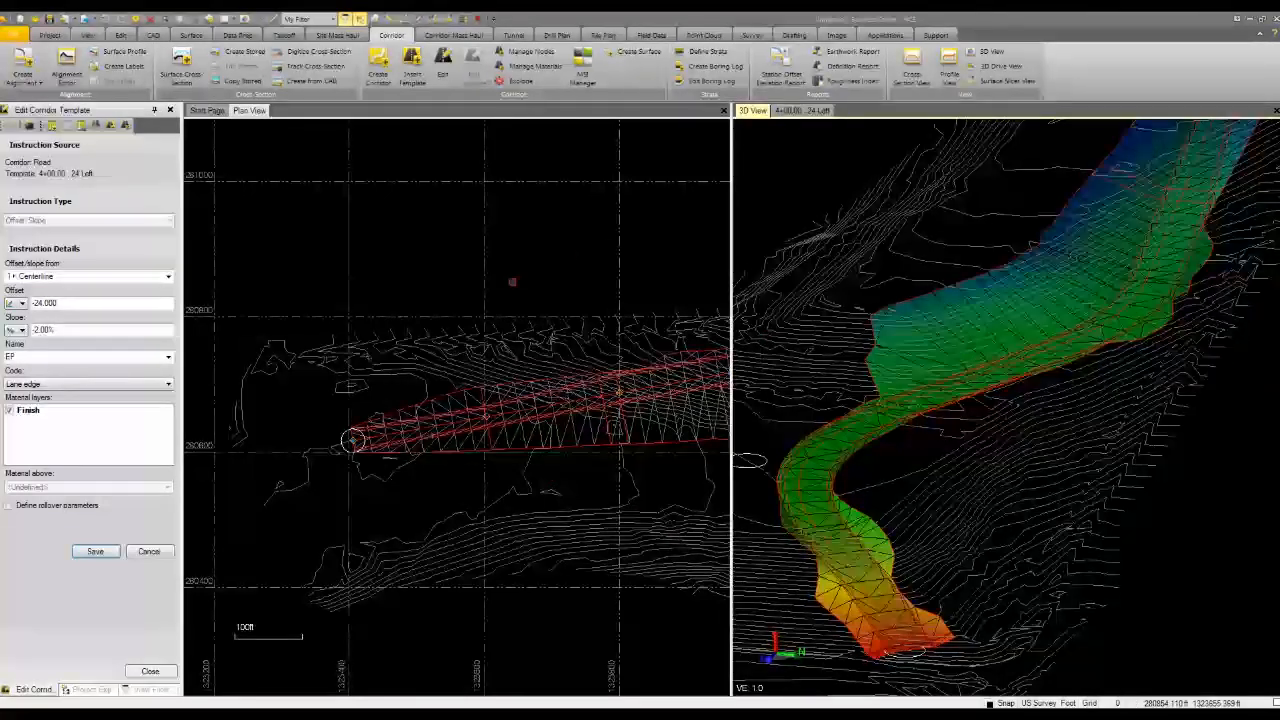
{"action": "middle_click_drag", "start_coordinate": [507, 351], "coordinate": [432, 355]}
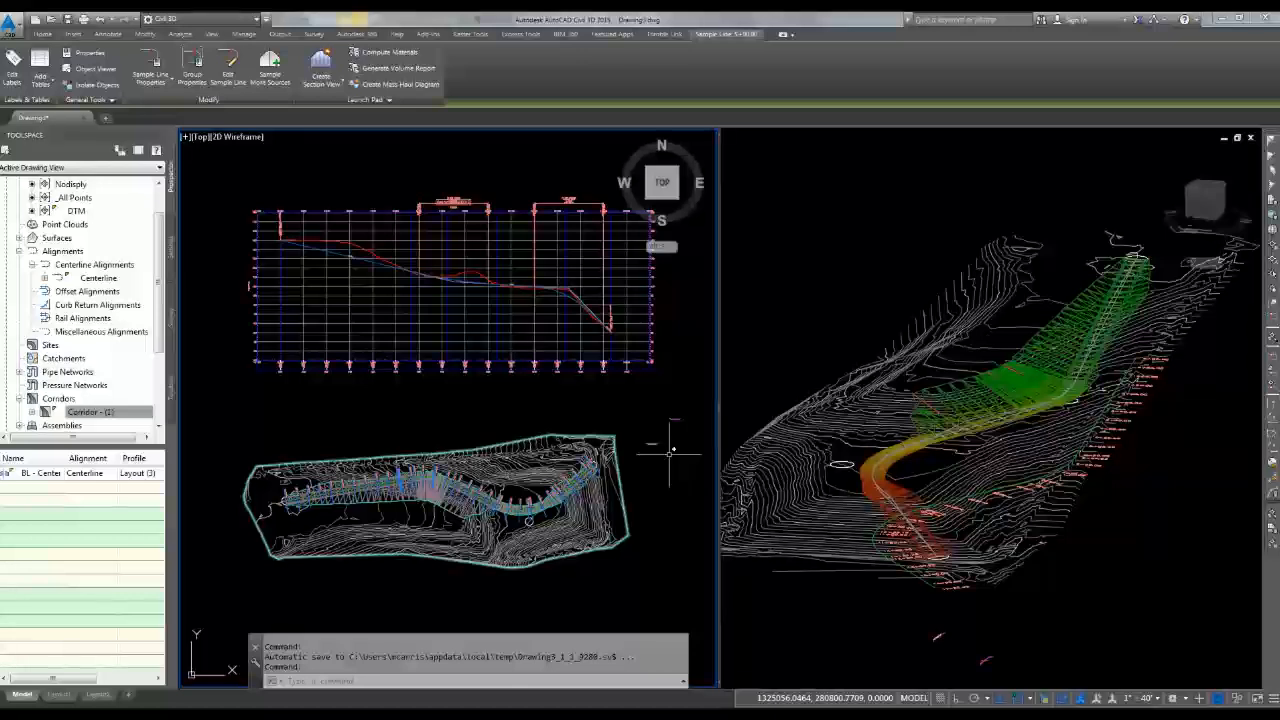
- Switch to AutoCAD Civil 3D and copy the road assembly to a spot just below the original
{"action": "scroll", "coordinate": [663, 449], "scroll_direction": "up", "scroll_amount": 6}
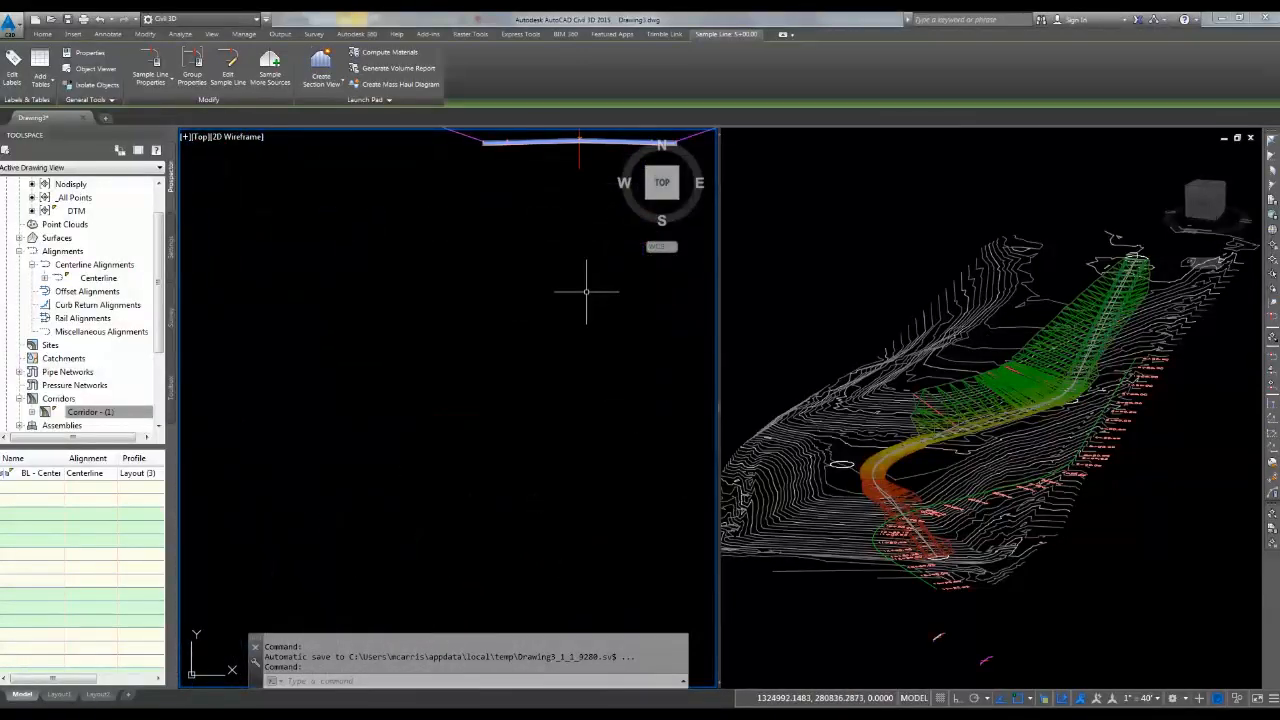
{"action": "scroll", "coordinate": [587, 292], "scroll_direction": "down", "scroll_amount": 2}
{"action": "left_click", "coordinate": [580, 236]}
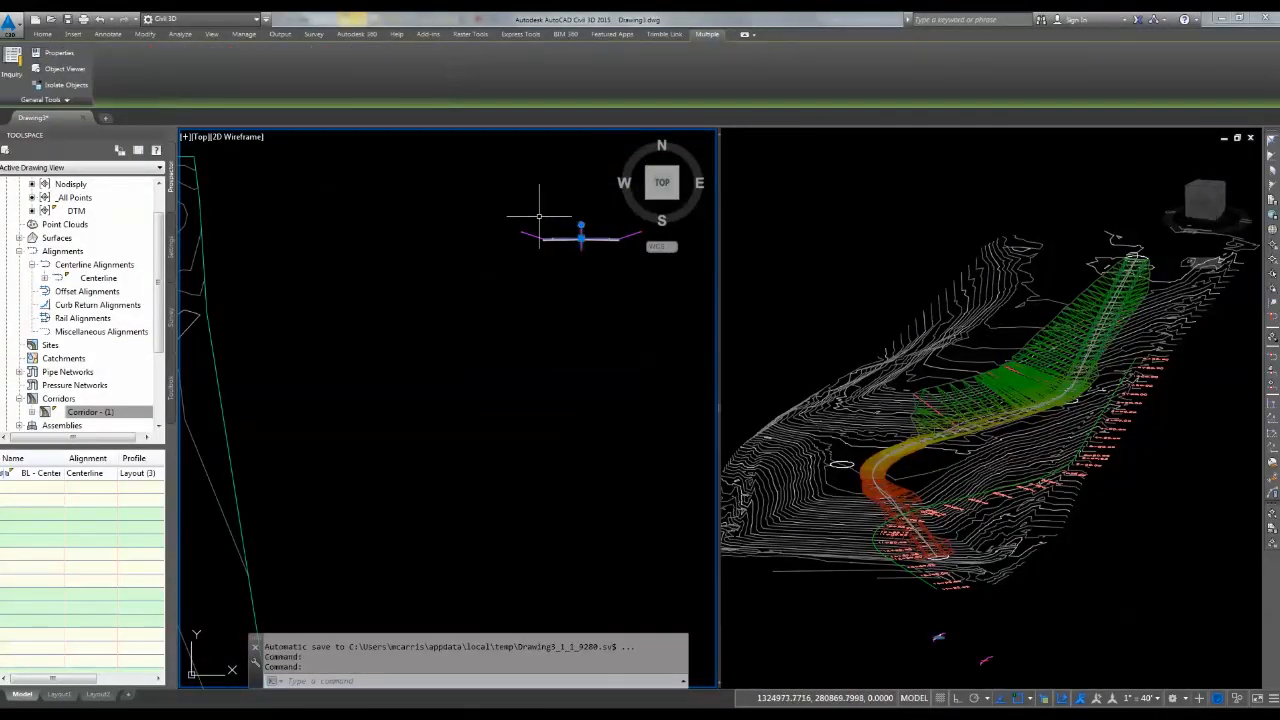
{"action": "right_click", "coordinate": [502, 203]}
{"action": "mouse_move", "coordinate": [546, 262]}
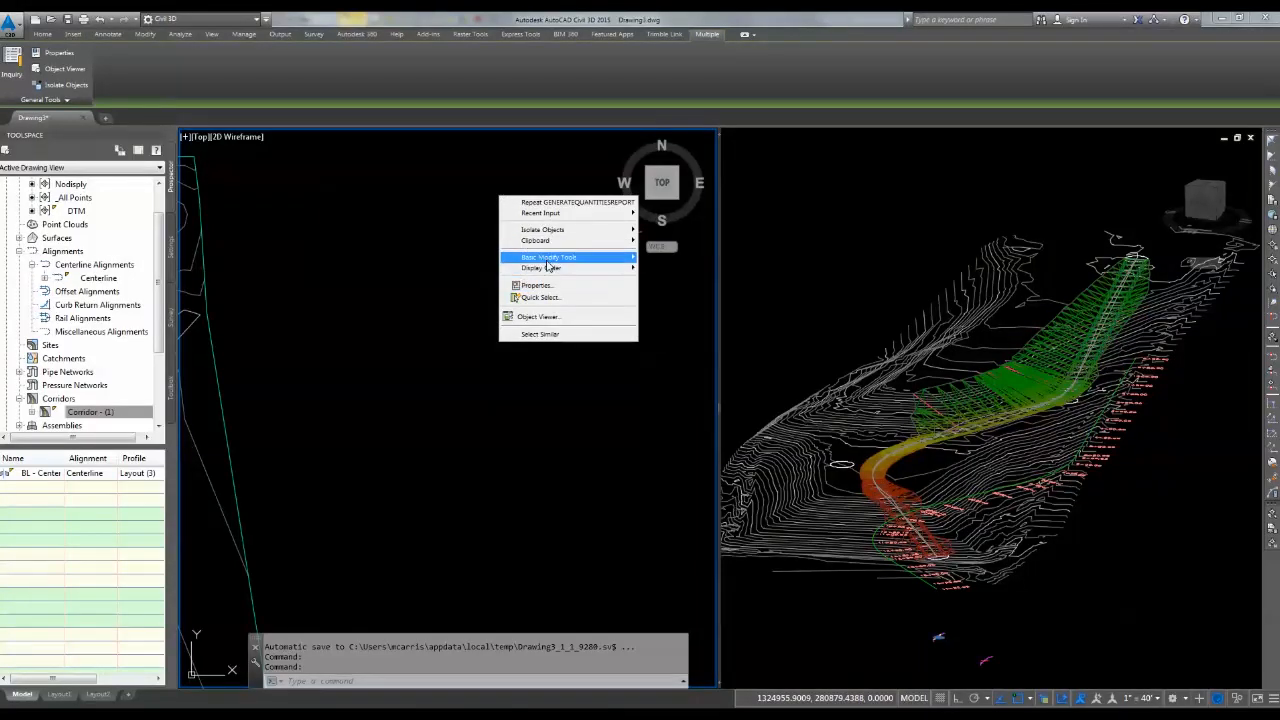
{"action": "left_click", "coordinate": [665, 274]}
{"action": "left_click", "coordinate": [601, 278]}
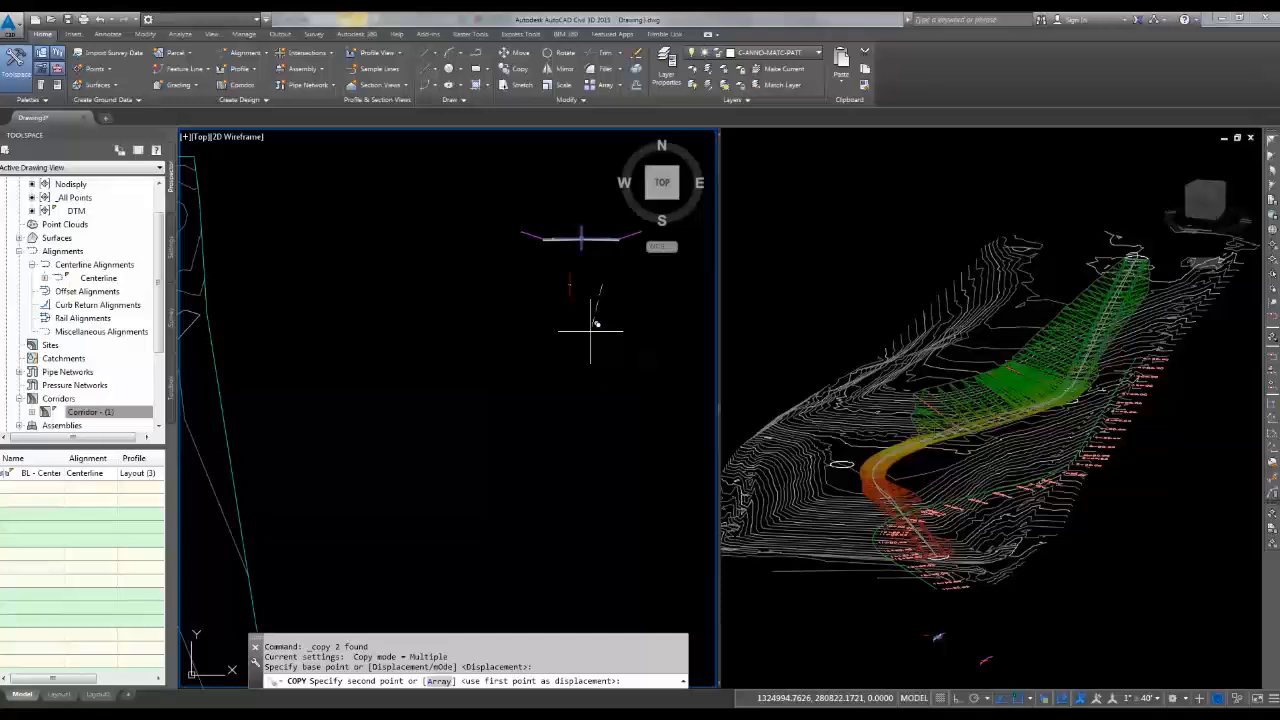
{"action": "left_click", "coordinate": [600, 343]}
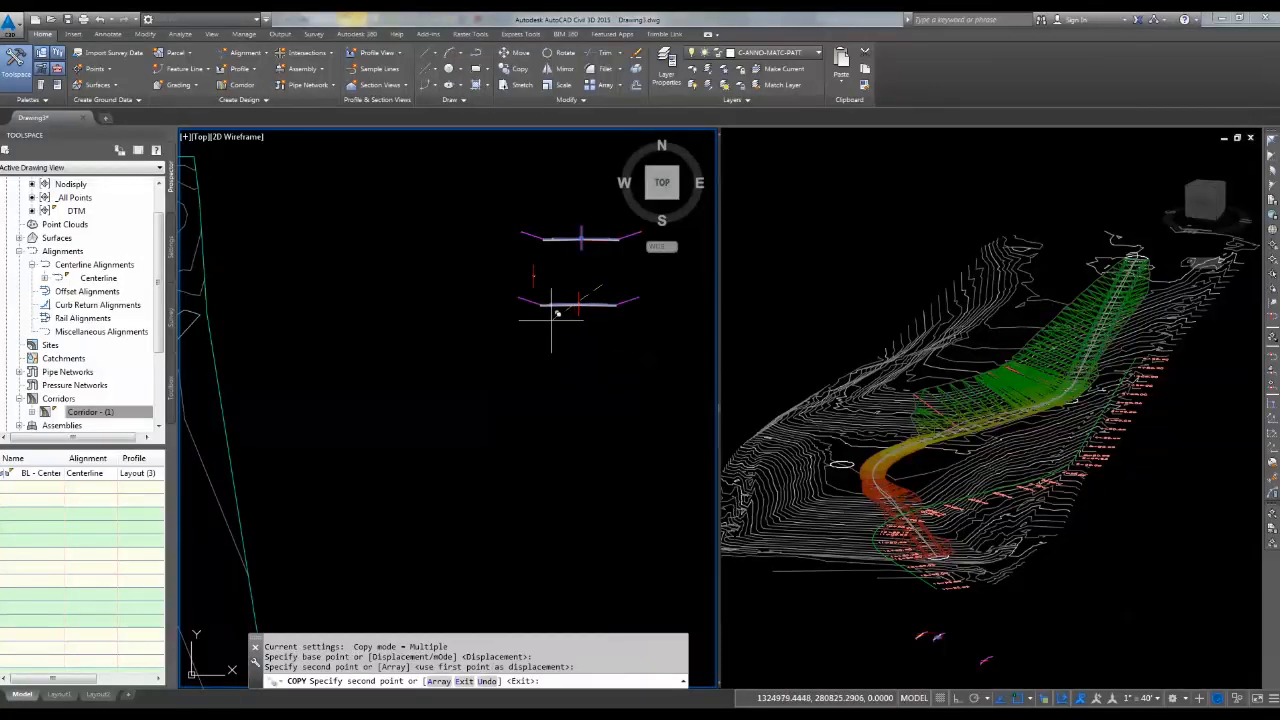
{"action": "key", "text": "Escape"}
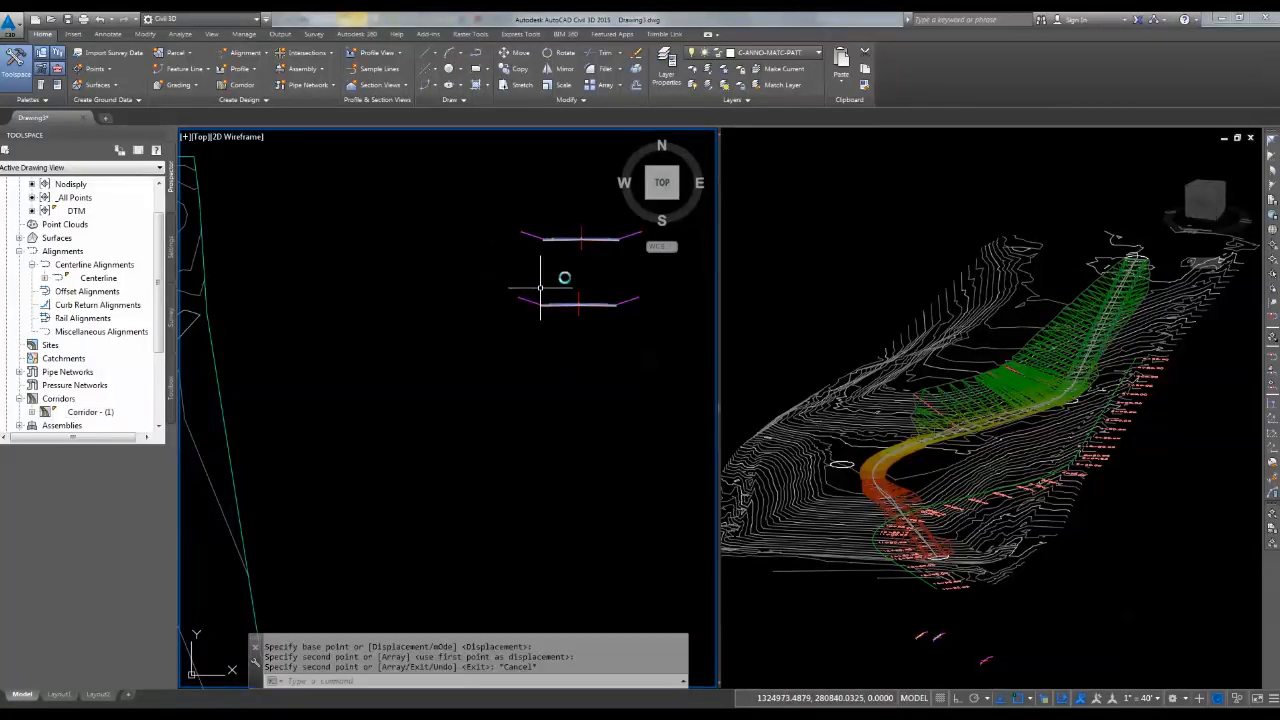
- Set the default width of the left BasicLaneTransition in the copied Full-2 (2) assembly to 24.00'
{"action": "left_click", "coordinate": [579, 298]}
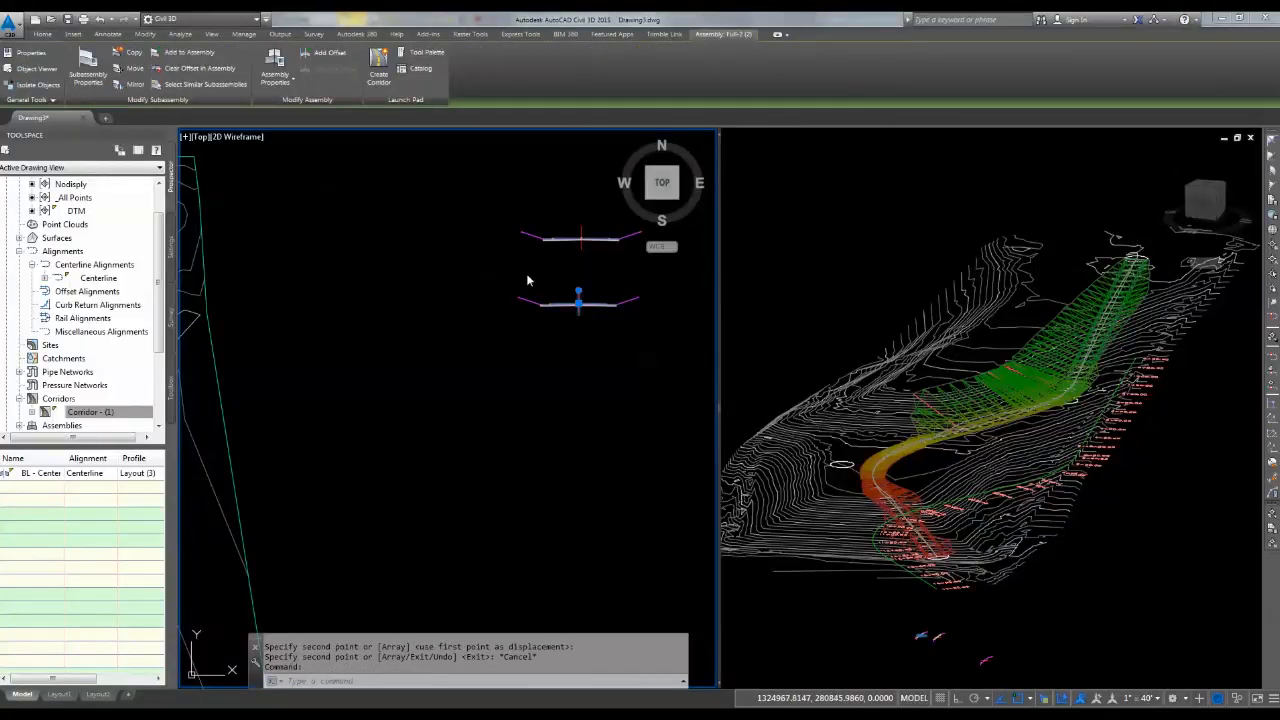
{"action": "right_click", "coordinate": [528, 277]}
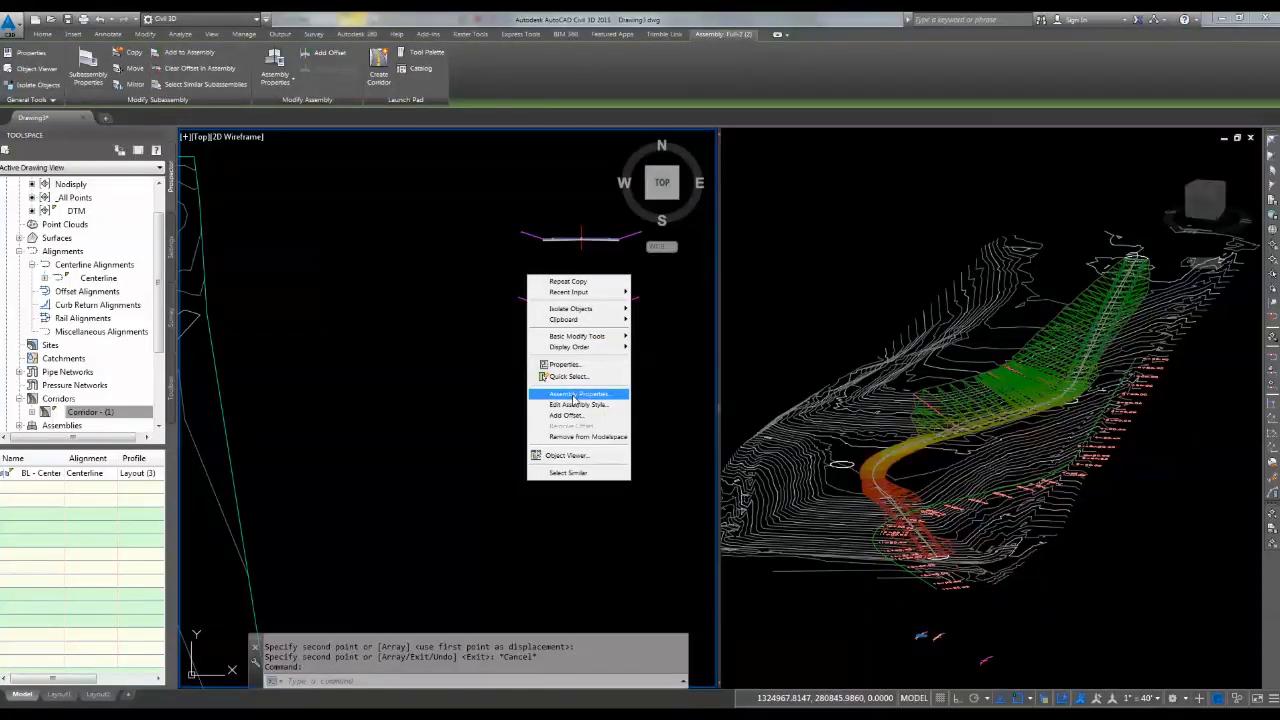
{"action": "left_click", "coordinate": [575, 395]}
{"action": "left_click", "coordinate": [398, 165]}
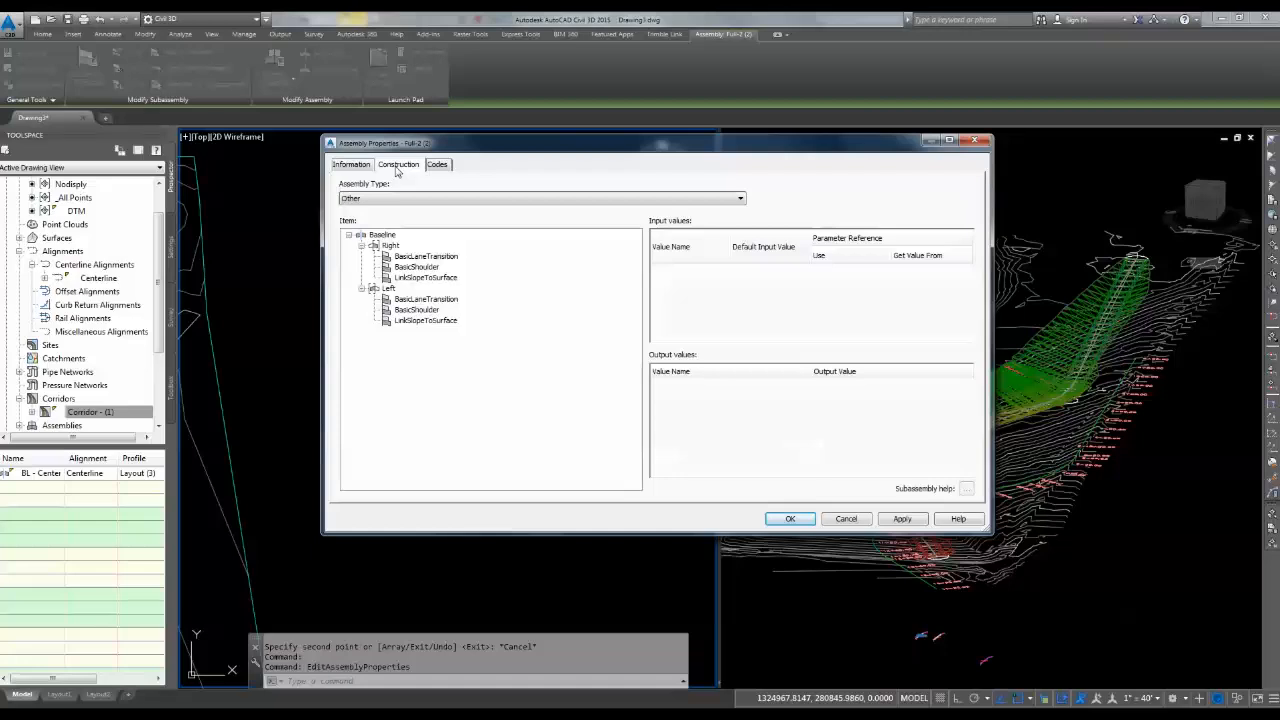
{"action": "left_click", "coordinate": [426, 299]}
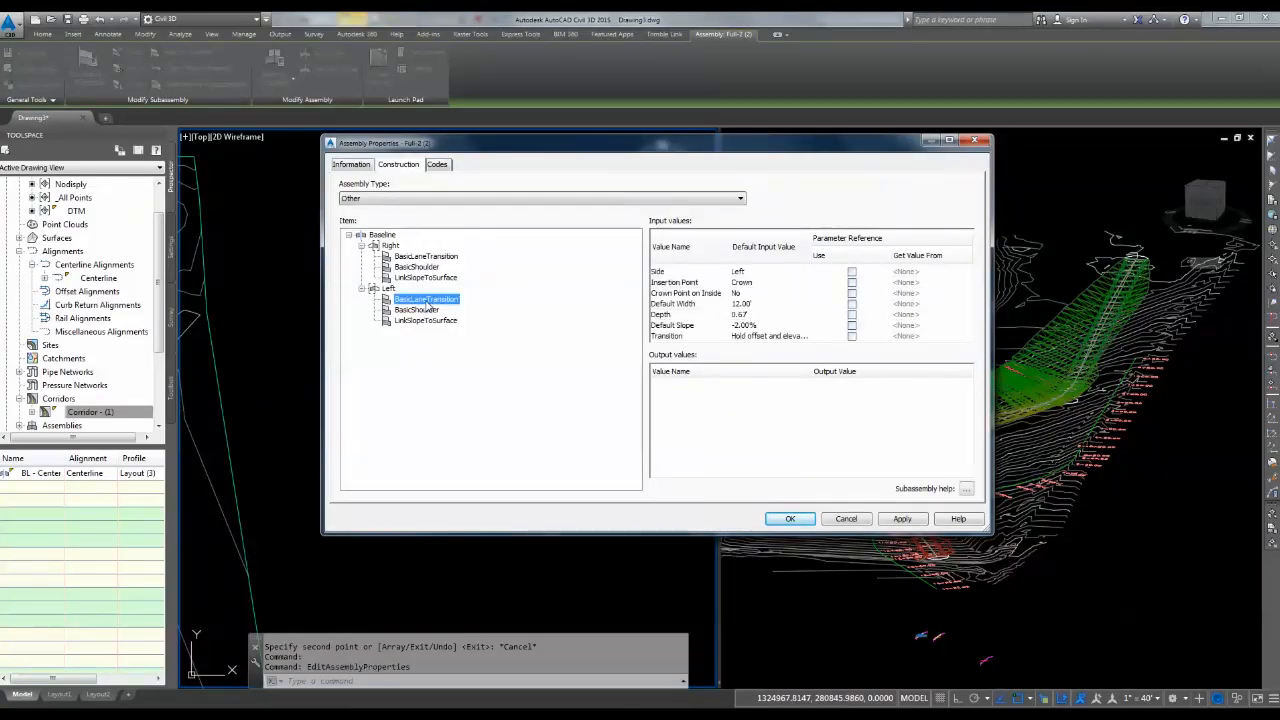
{"action": "left_click", "coordinate": [750, 307]}
{"action": "left_click", "coordinate": [750, 307]}
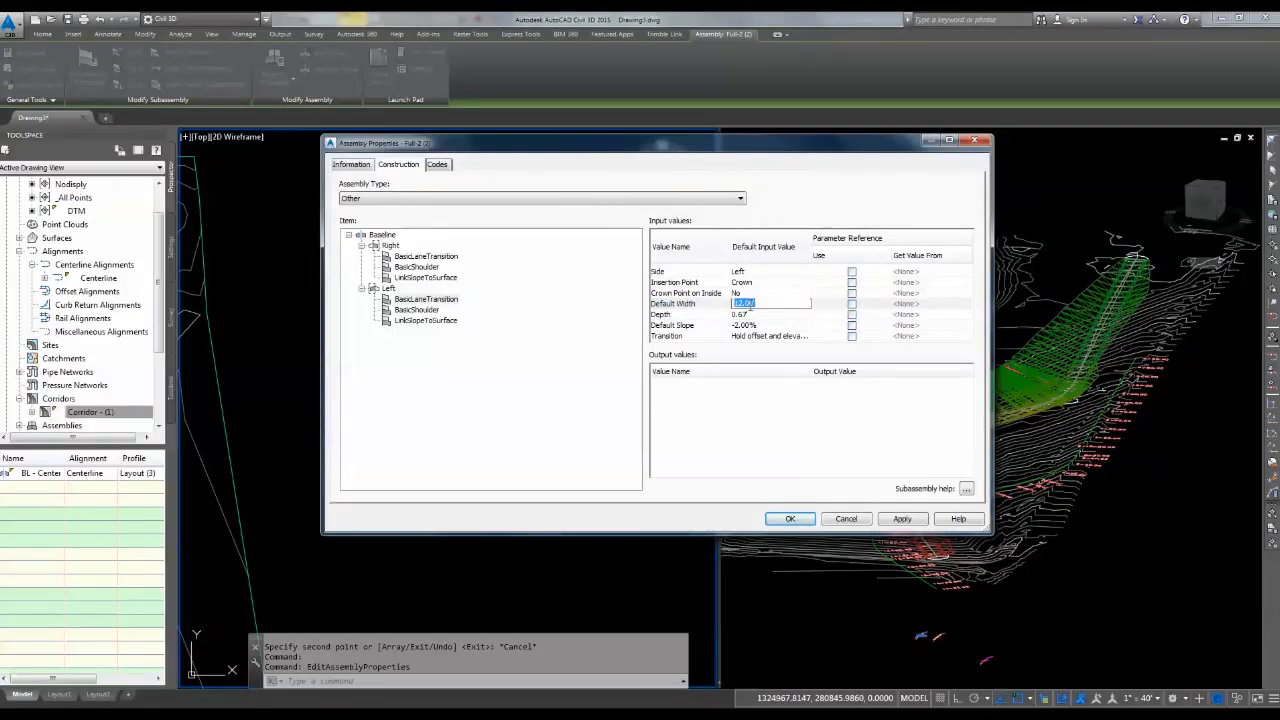
{"action": "left_click", "coordinate": [902, 518]}
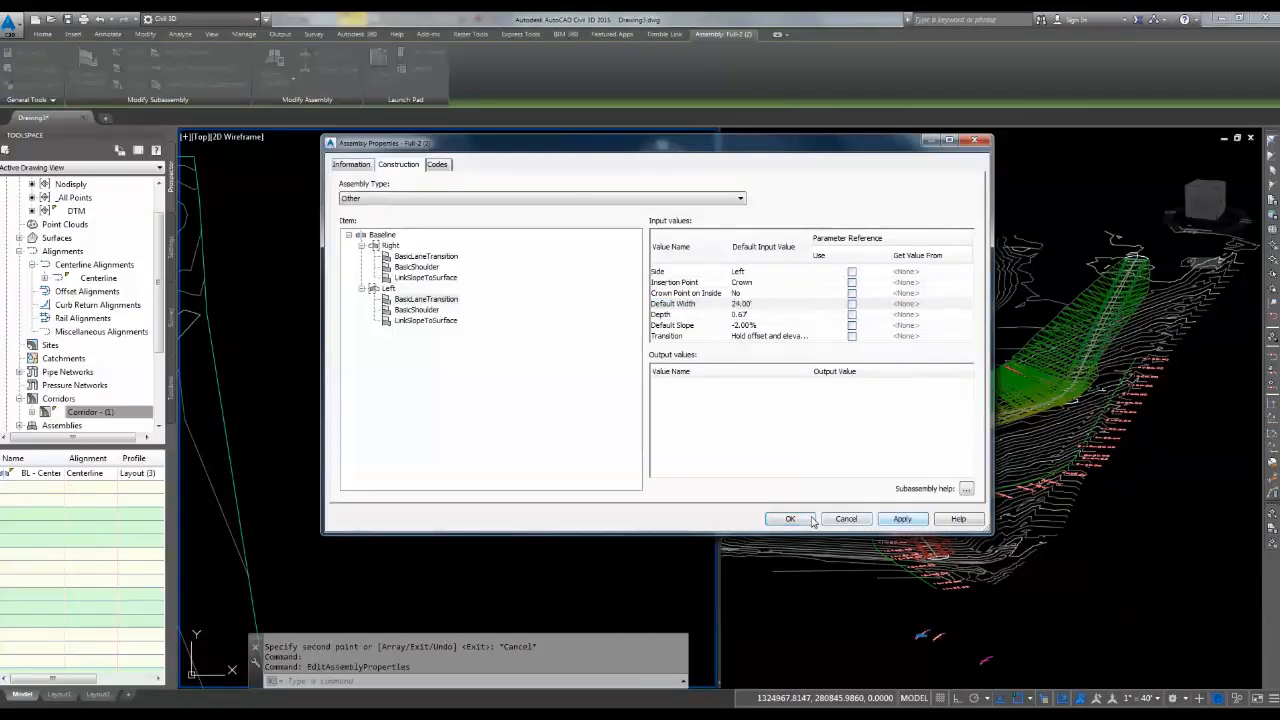
{"action": "left_click", "coordinate": [790, 518]}
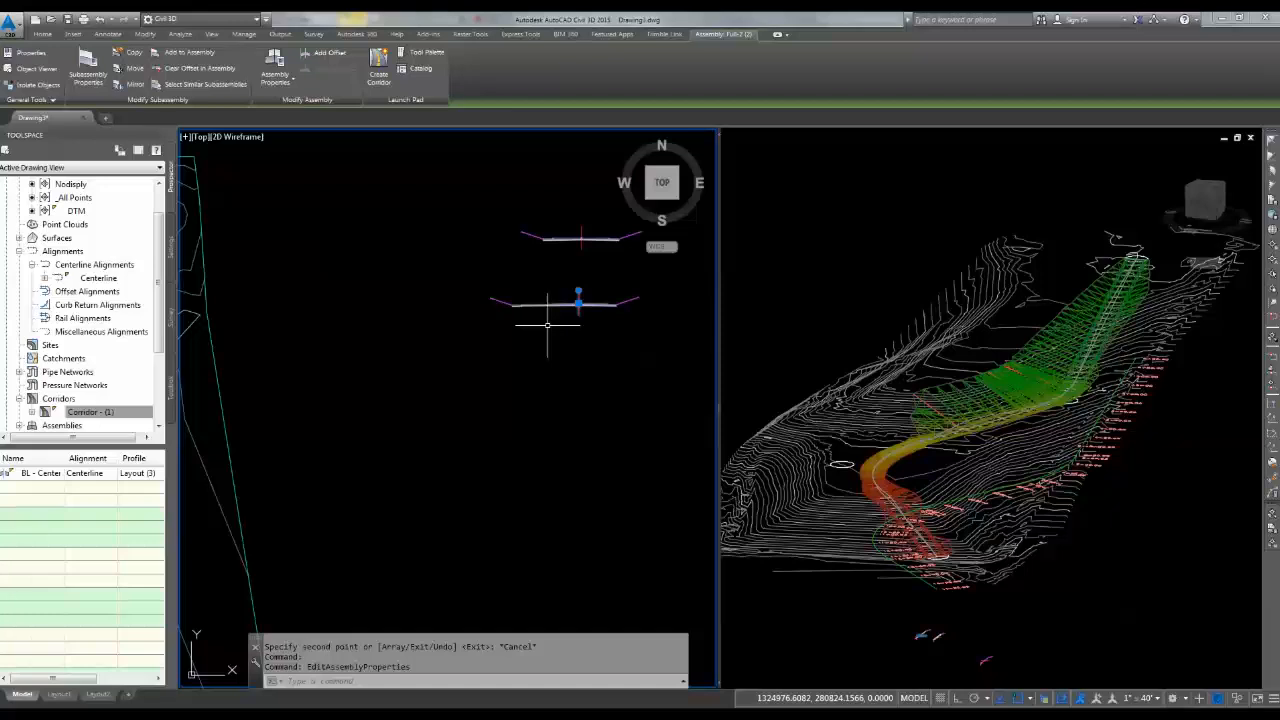
{"action": "key", "text": "Escape"}
- Select the road corridor rather than its TIN surface and split its region at station 200
{"action": "scroll", "coordinate": [434, 398], "scroll_direction": "down", "scroll_amount": 5}
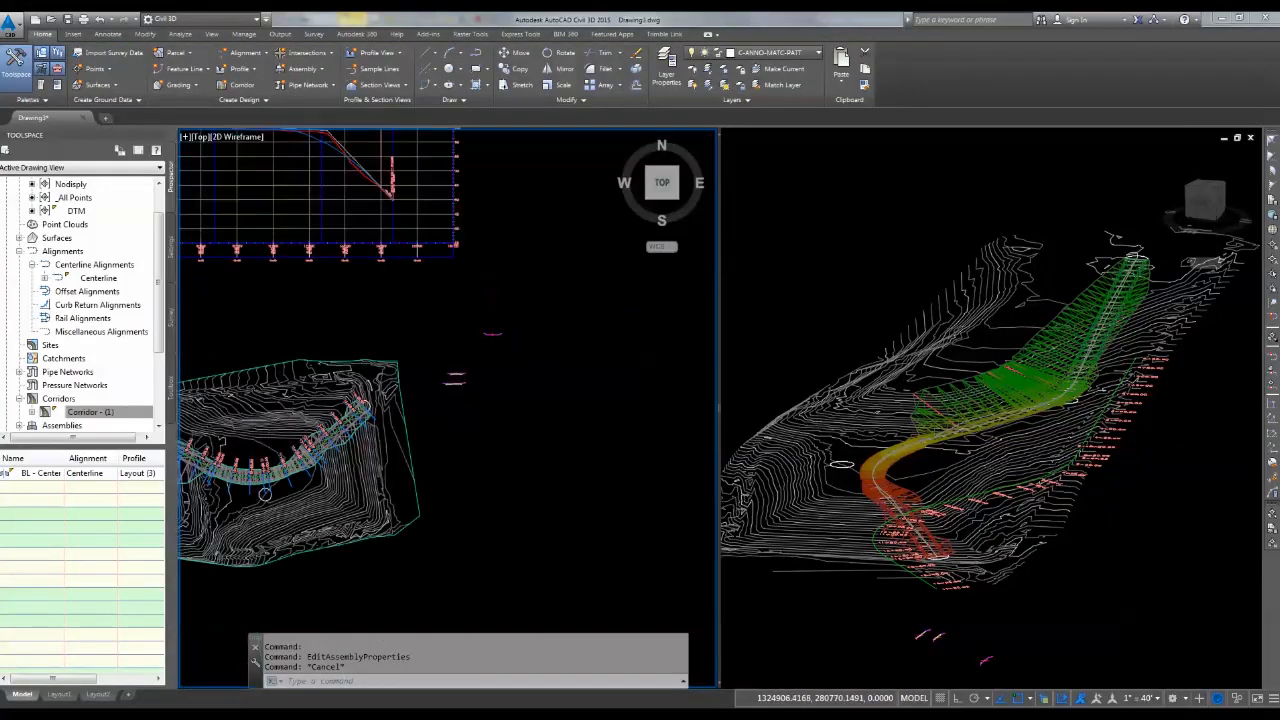
{"action": "scroll", "coordinate": [214, 450], "scroll_direction": "up", "scroll_amount": 3}
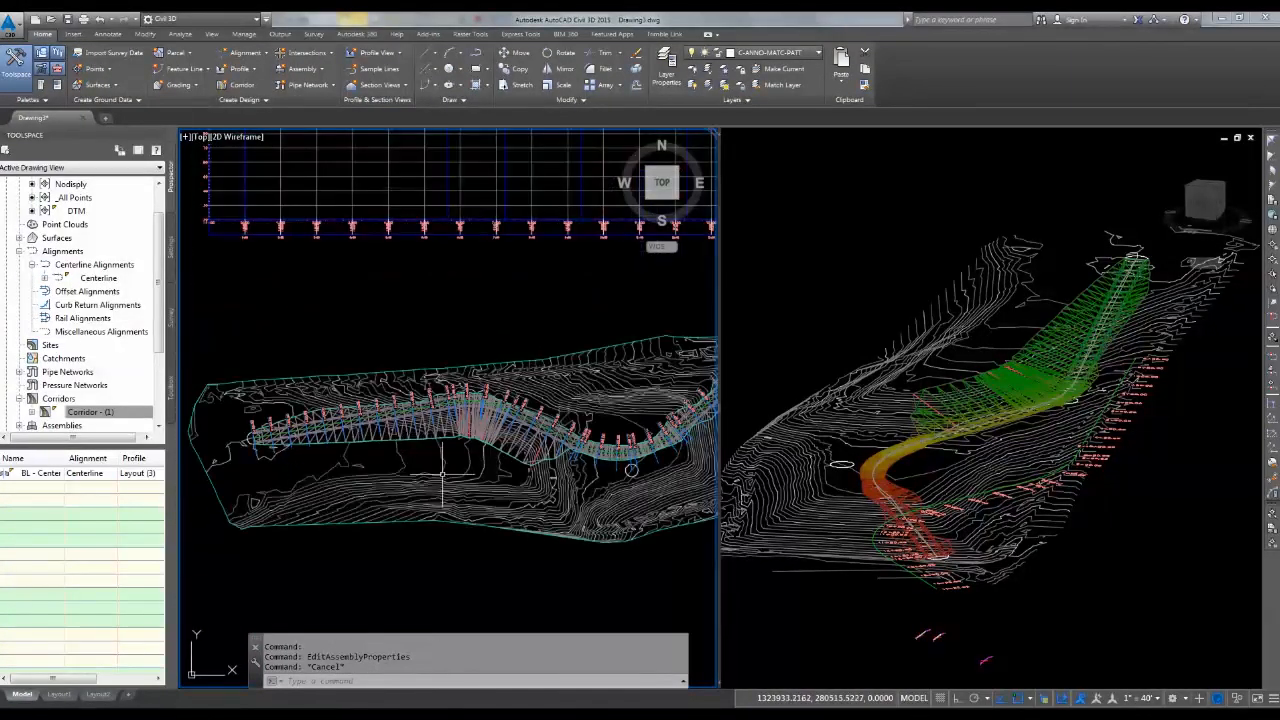
{"action": "left_click", "coordinate": [425, 448]}
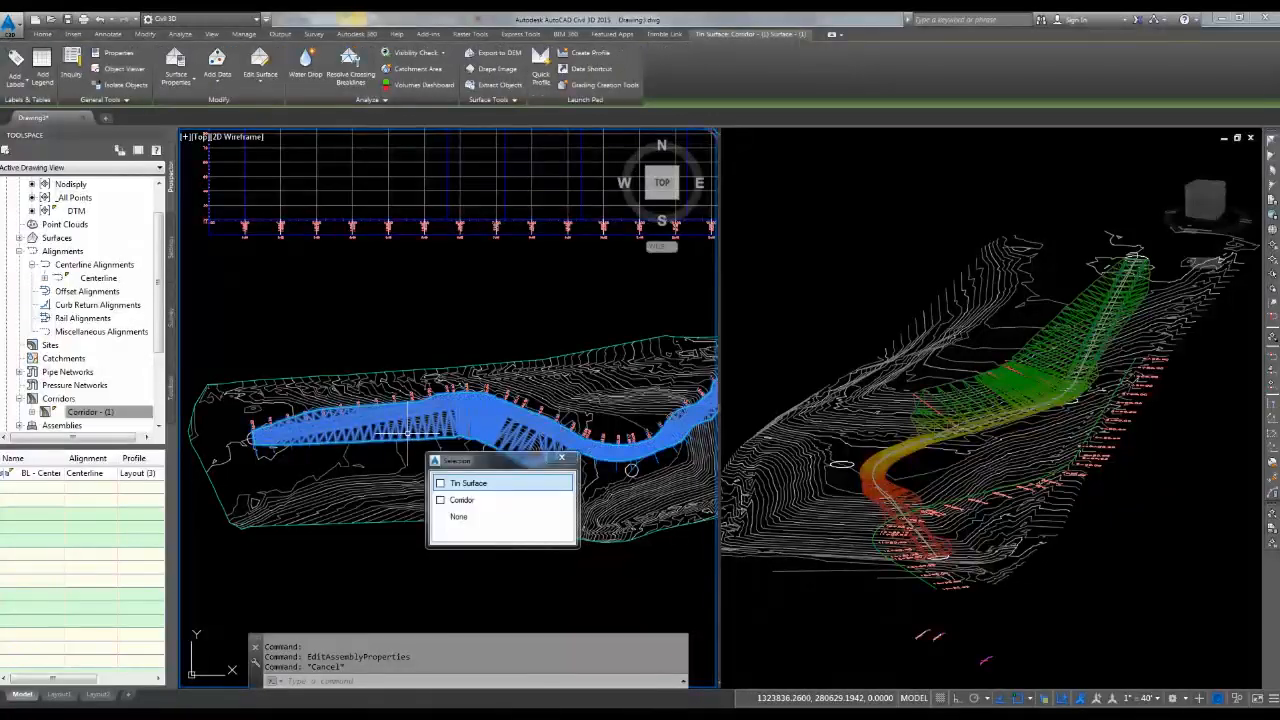
{"action": "left_click", "coordinate": [460, 506]}
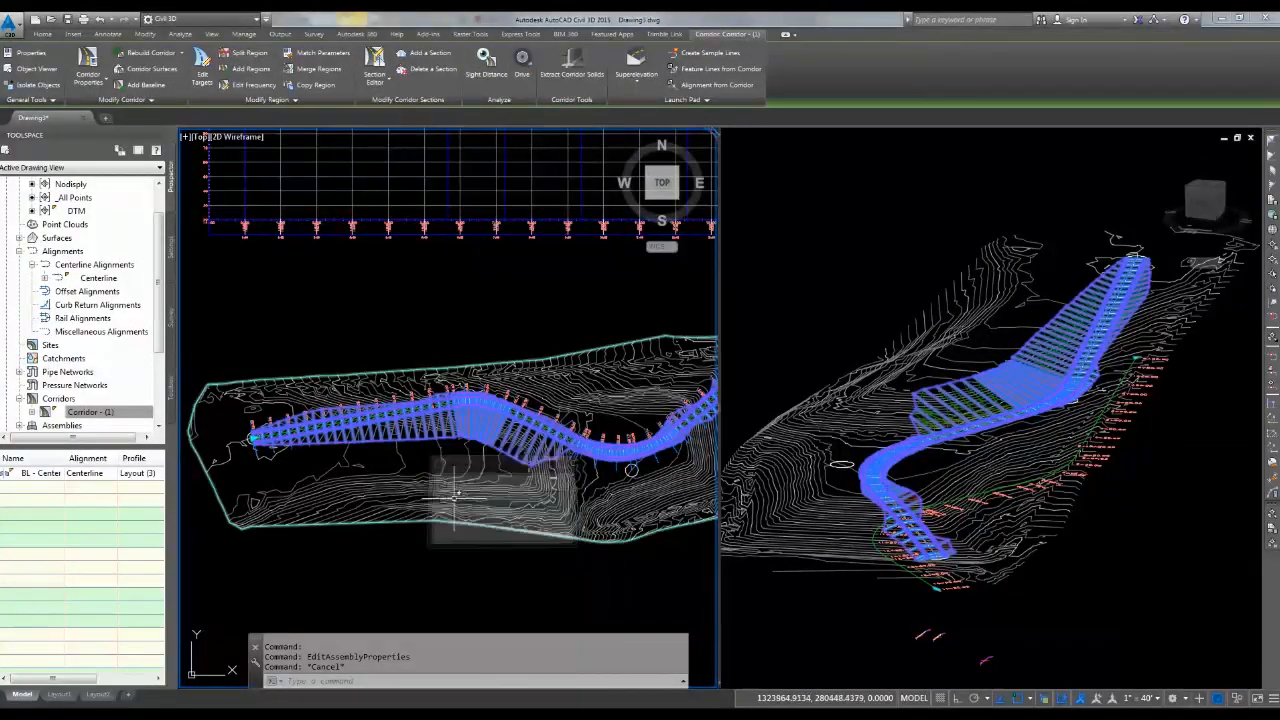
{"action": "right_click", "coordinate": [363, 316]}
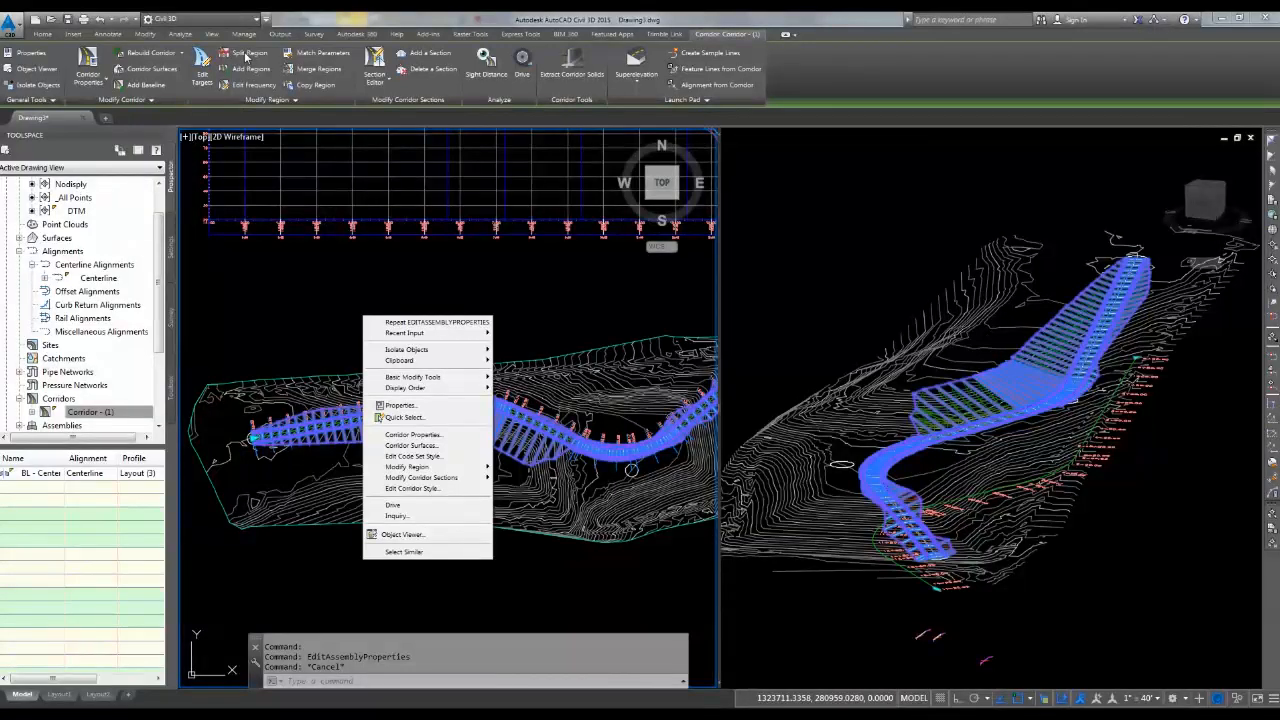
{"action": "mouse_move", "coordinate": [436, 468]}
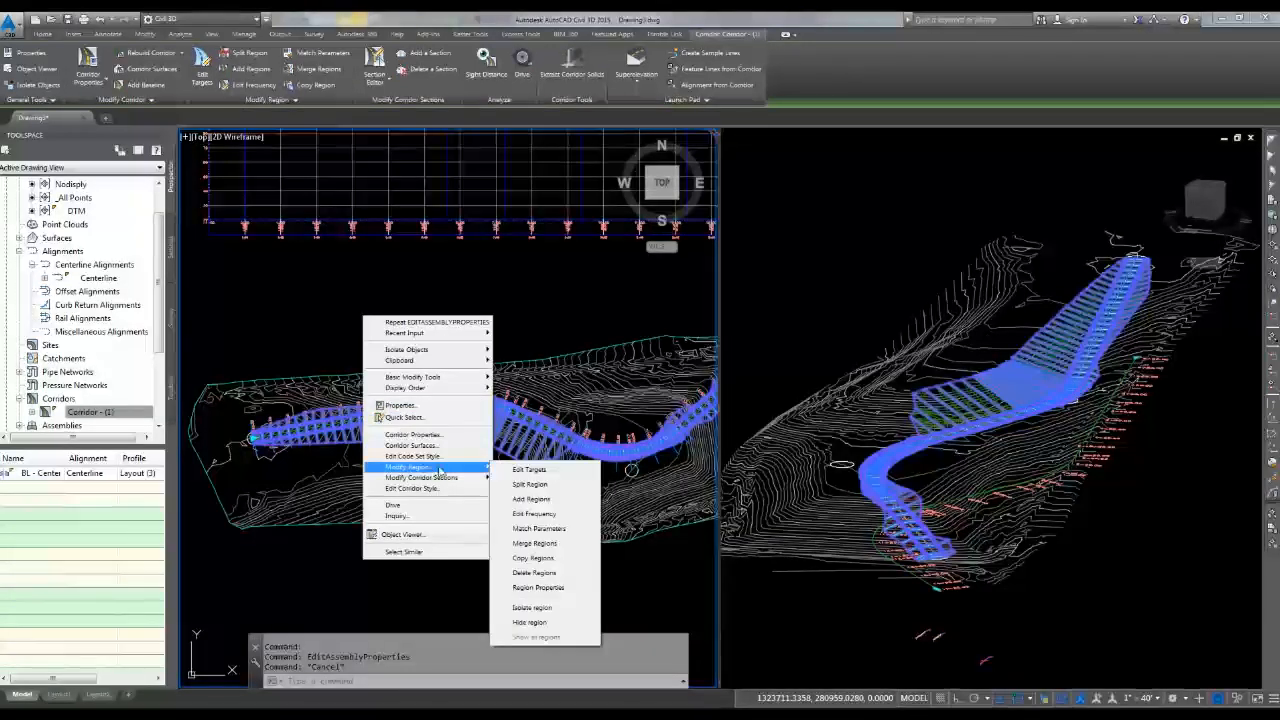
{"action": "left_click", "coordinate": [521, 486]}
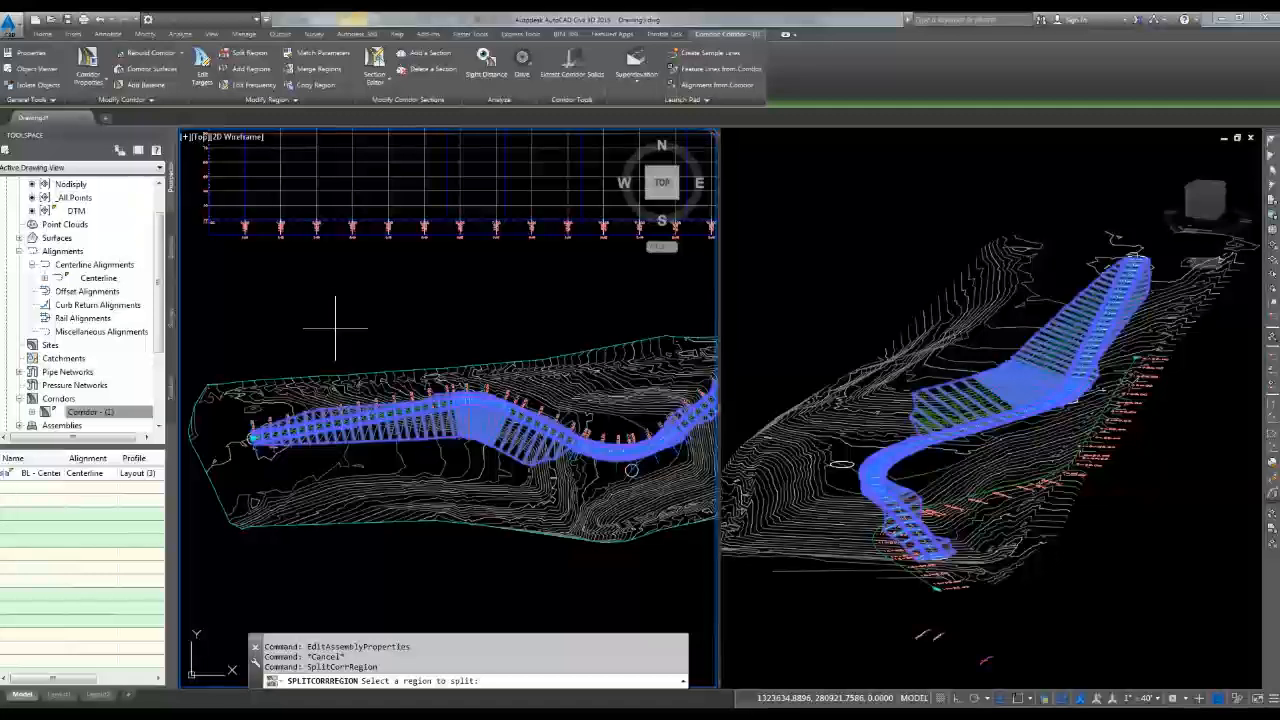
{"action": "left_click", "coordinate": [361, 428]}
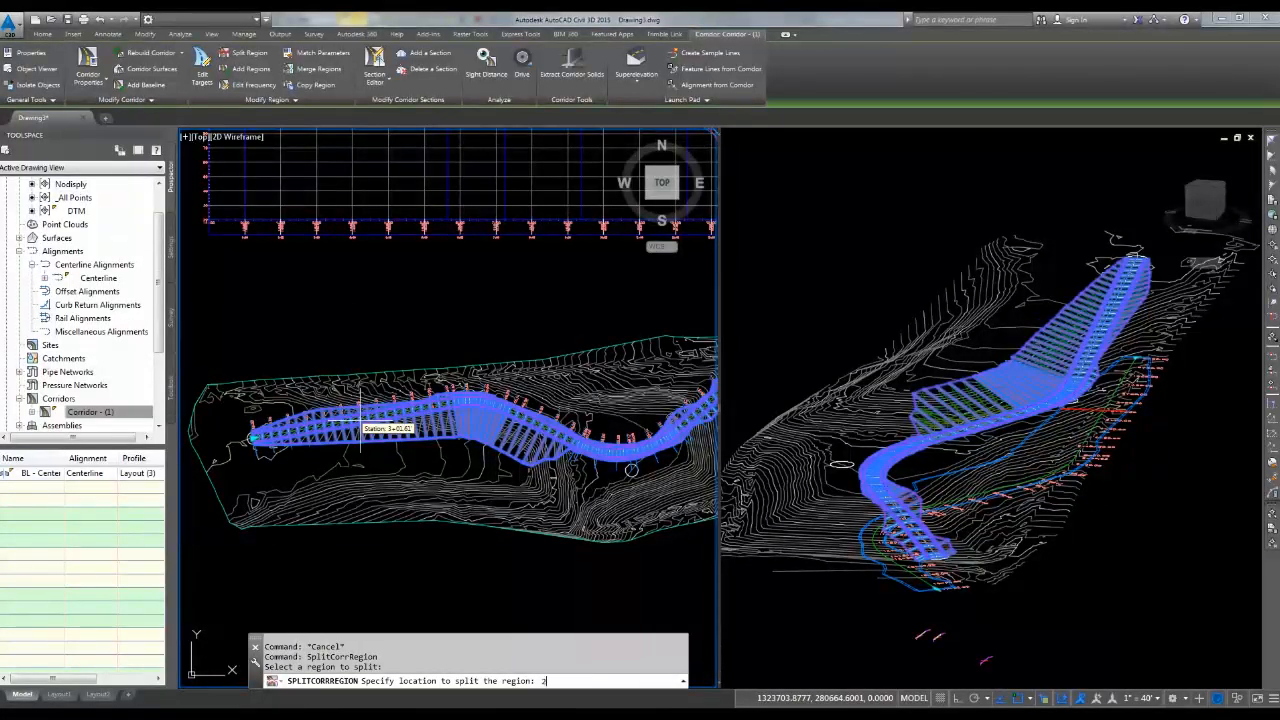
{"action": "type", "text": "200"}
{"action": "key", "text": "Return"}
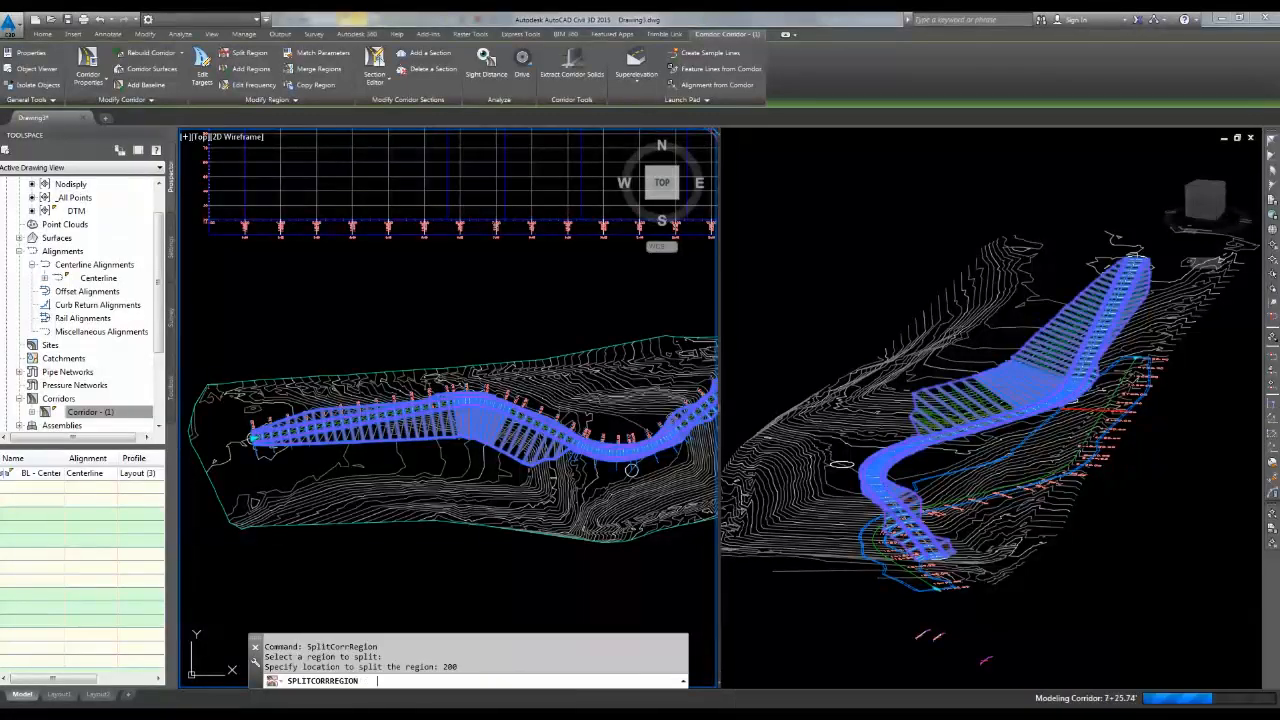
- Split the remaining corridor region beyond station 200 at station 400 and finish splitting
{"action": "left_click", "coordinate": [423, 430]}
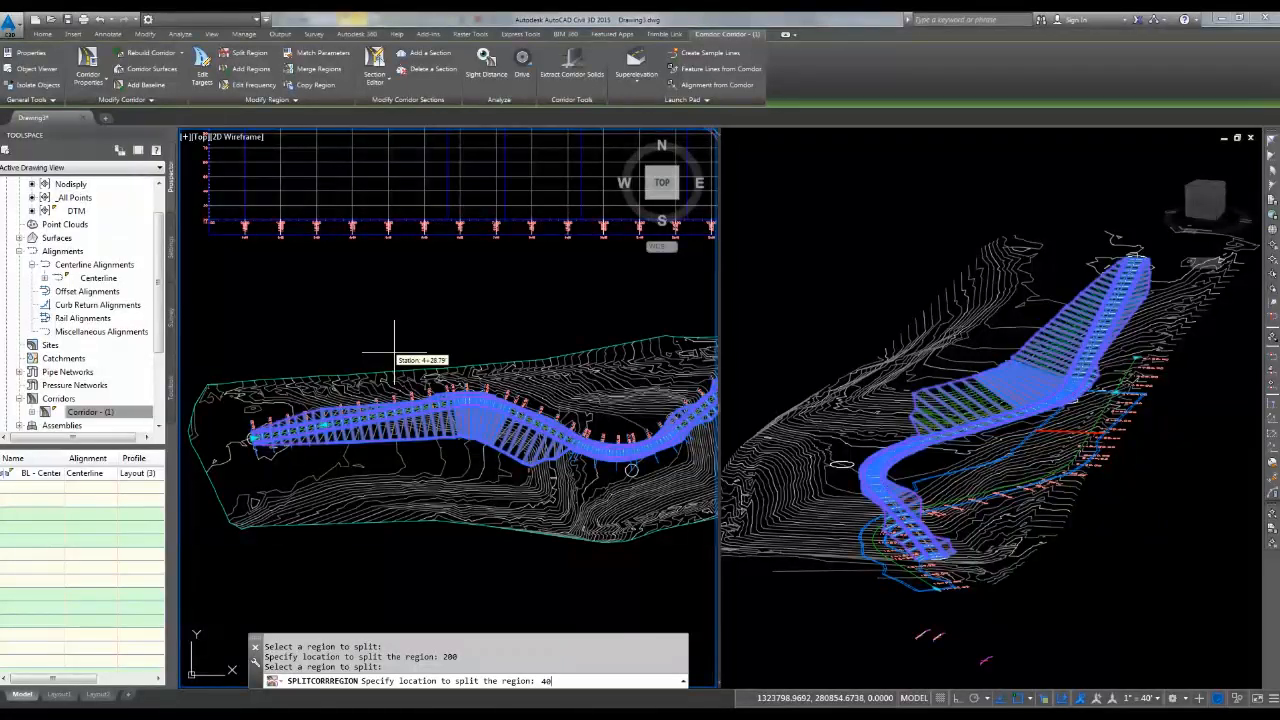
{"action": "key", "text": "BackSpace"}
{"action": "key", "text": "BackSpace"}
{"action": "type", "text": "400"}
{"action": "key", "text": "Return"}
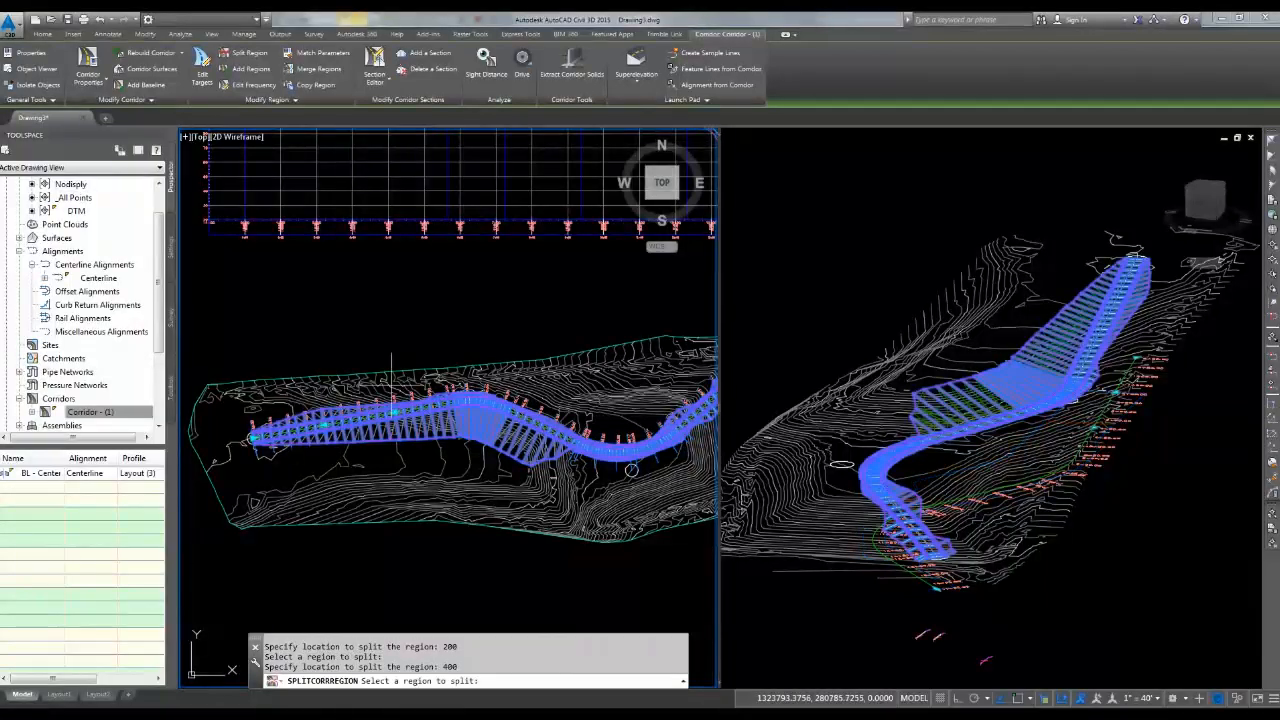
{"action": "scroll", "coordinate": [401, 413], "scroll_direction": "up", "scroll_amount": 4}
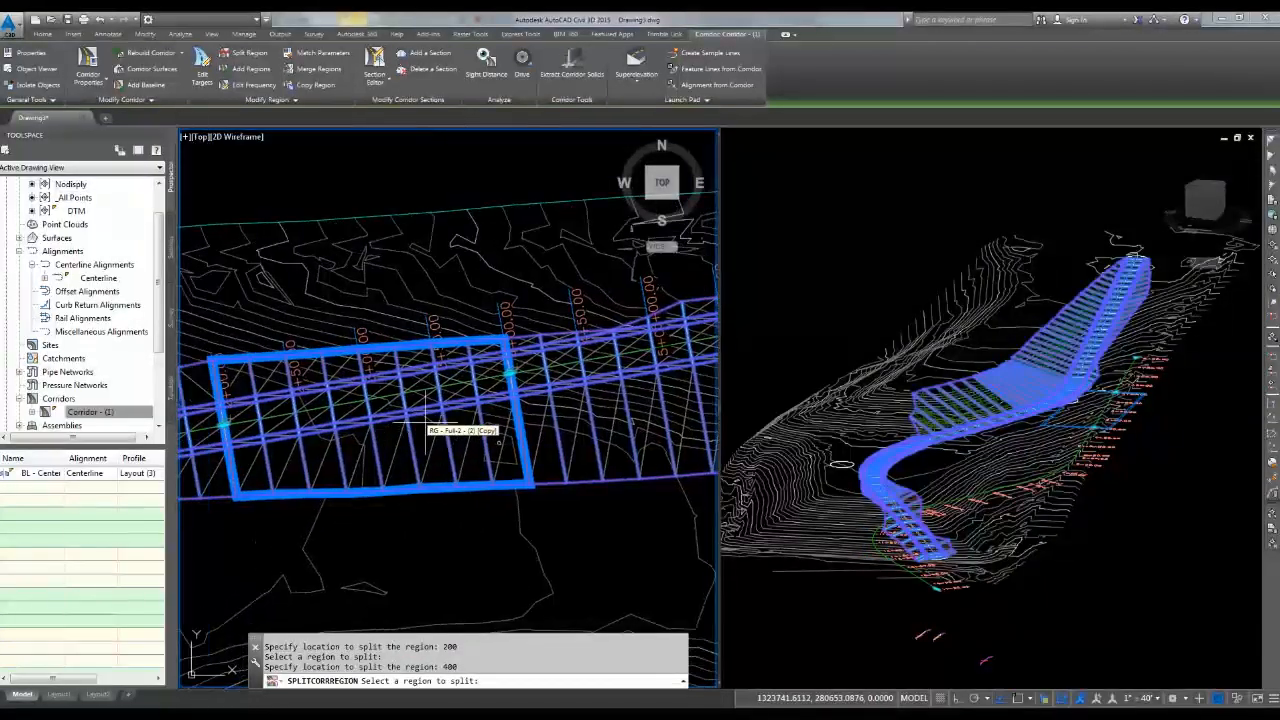
{"action": "scroll", "coordinate": [420, 420], "scroll_direction": "down", "scroll_amount": 2}
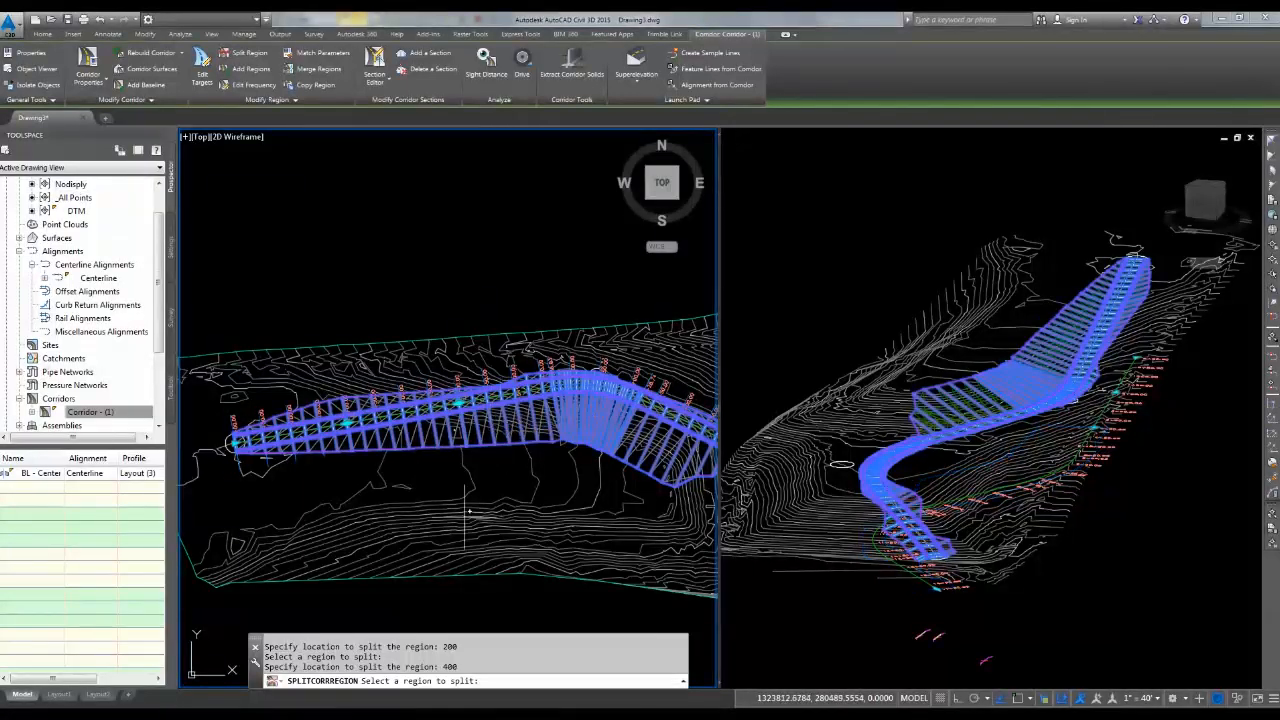
{"action": "key", "text": "Escape"}
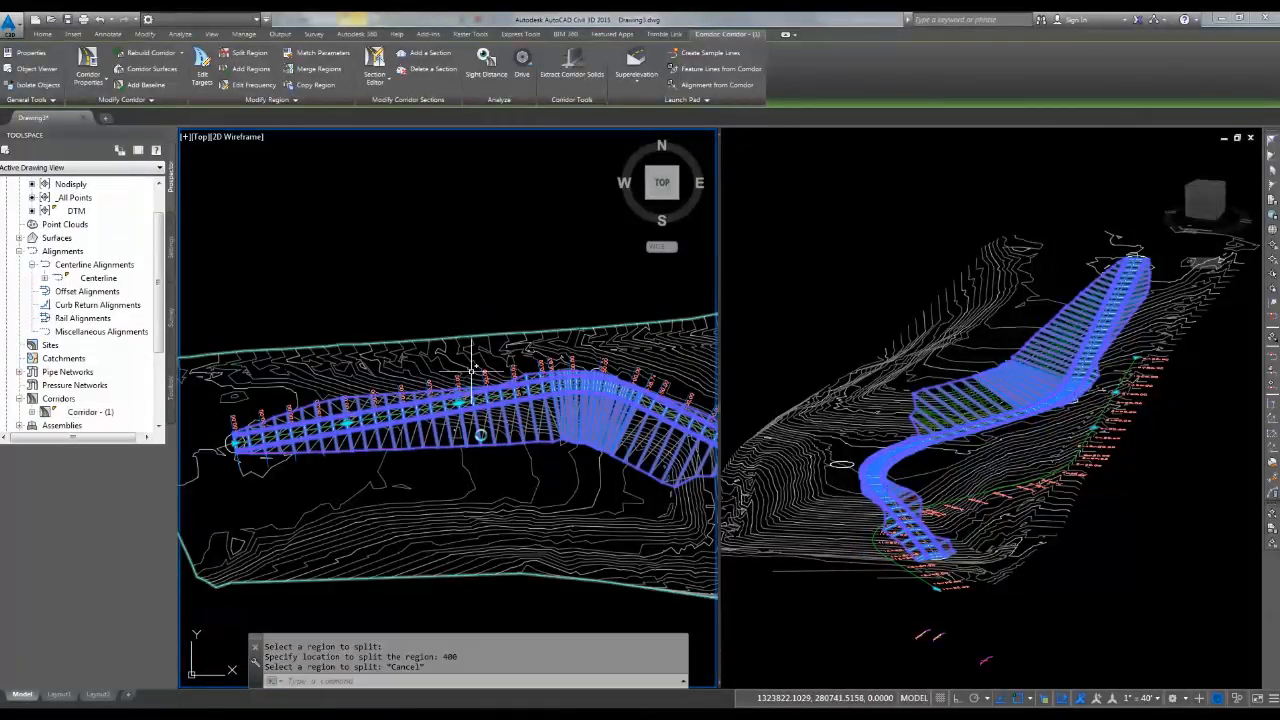
{"action": "left_click", "coordinate": [485, 421]}
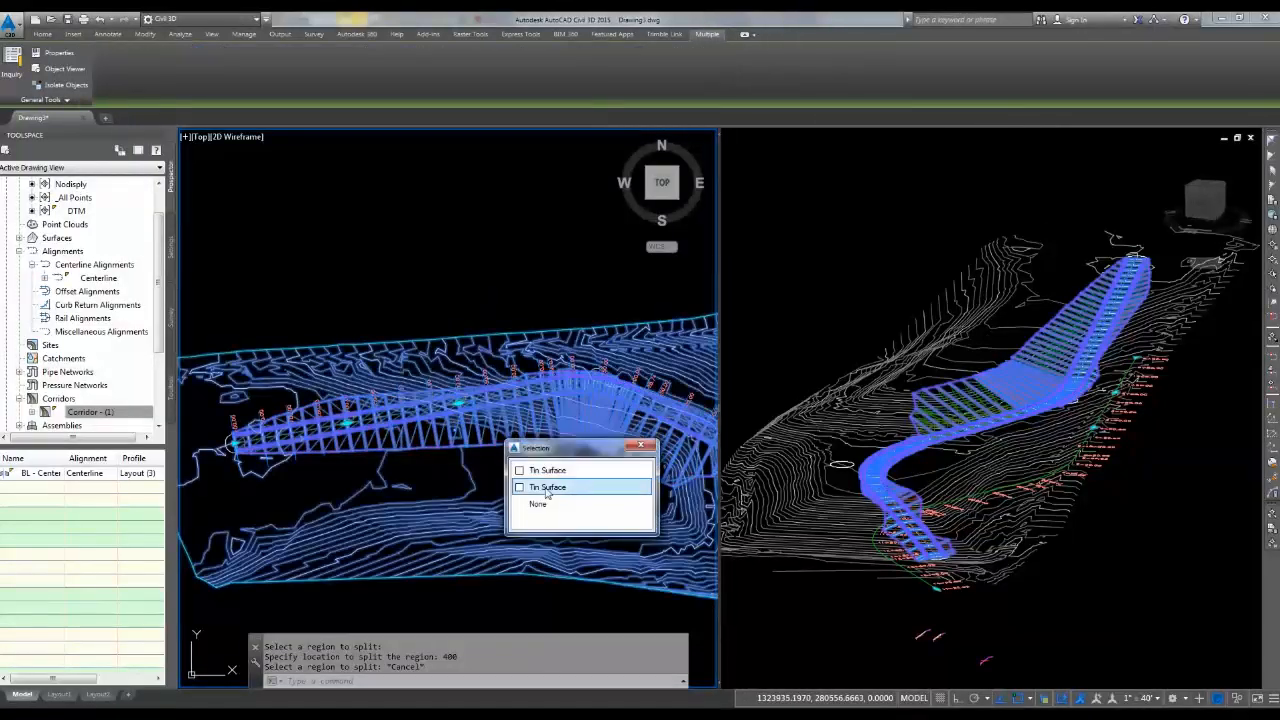
{"action": "key", "text": "Escape"}
{"action": "key", "text": "Escape"}
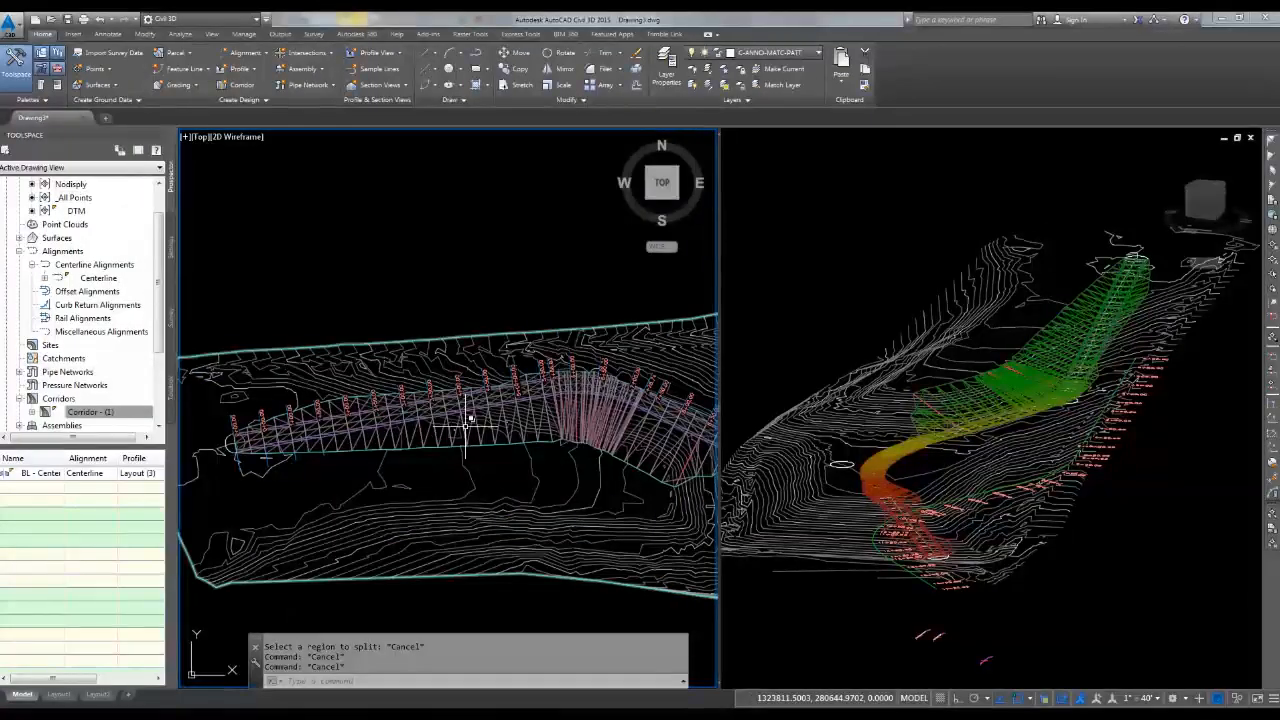
- Assign the Full-2 (2) assembly to the corridor region that starts at station 4+00 and finish editing its region properties
{"action": "left_click", "coordinate": [460, 405]}
{"action": "left_click", "coordinate": [520, 511]}
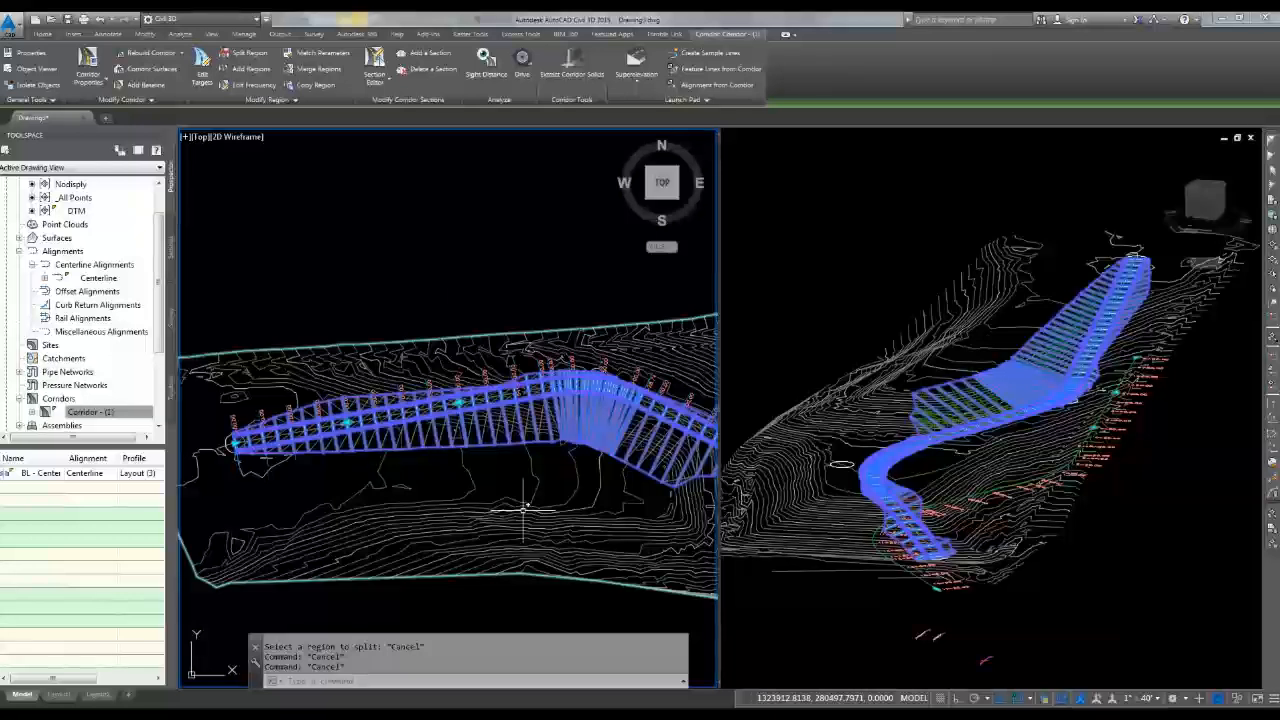
{"action": "right_click", "coordinate": [430, 263]}
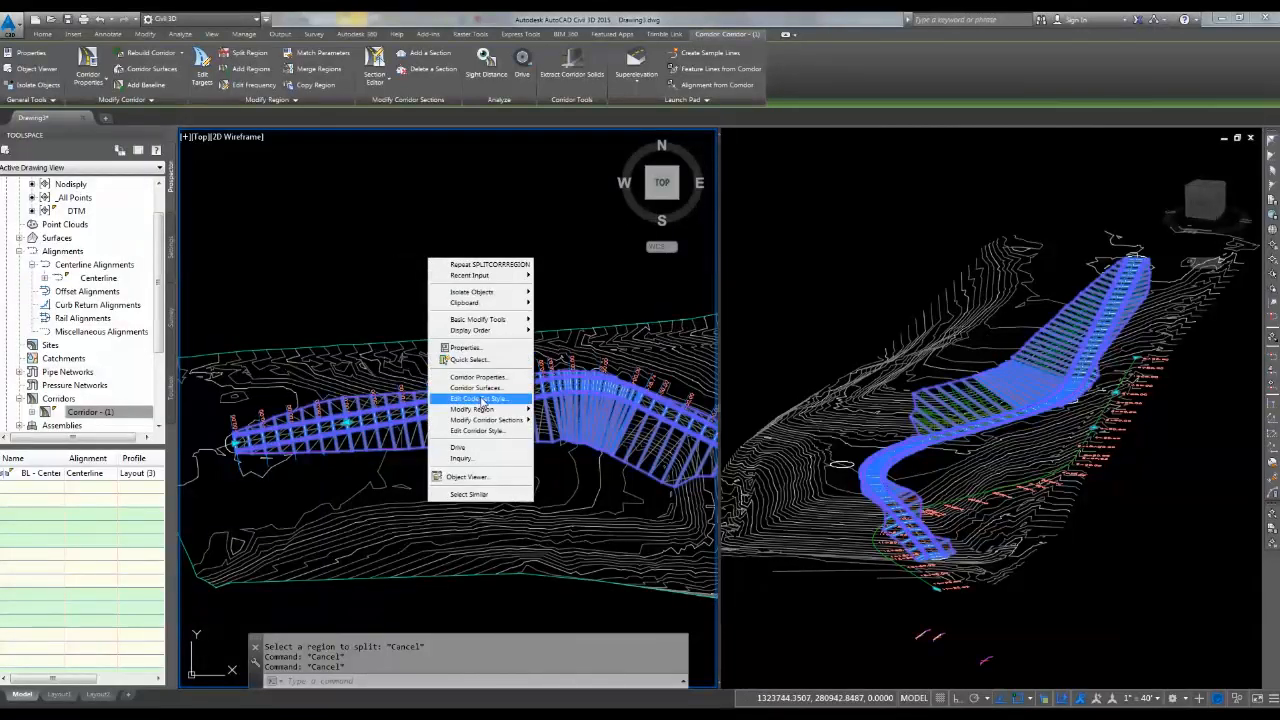
{"action": "mouse_move", "coordinate": [484, 409]}
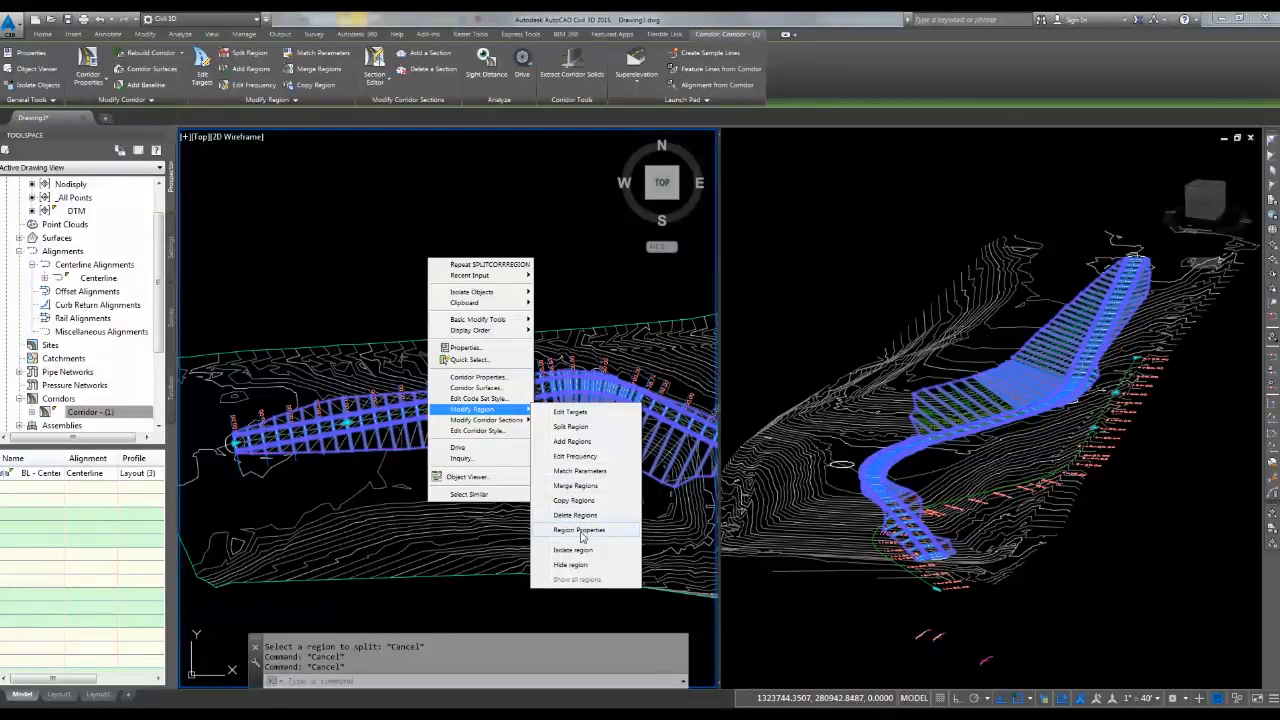
{"action": "left_click", "coordinate": [582, 530]}
{"action": "left_click", "coordinate": [500, 420]}
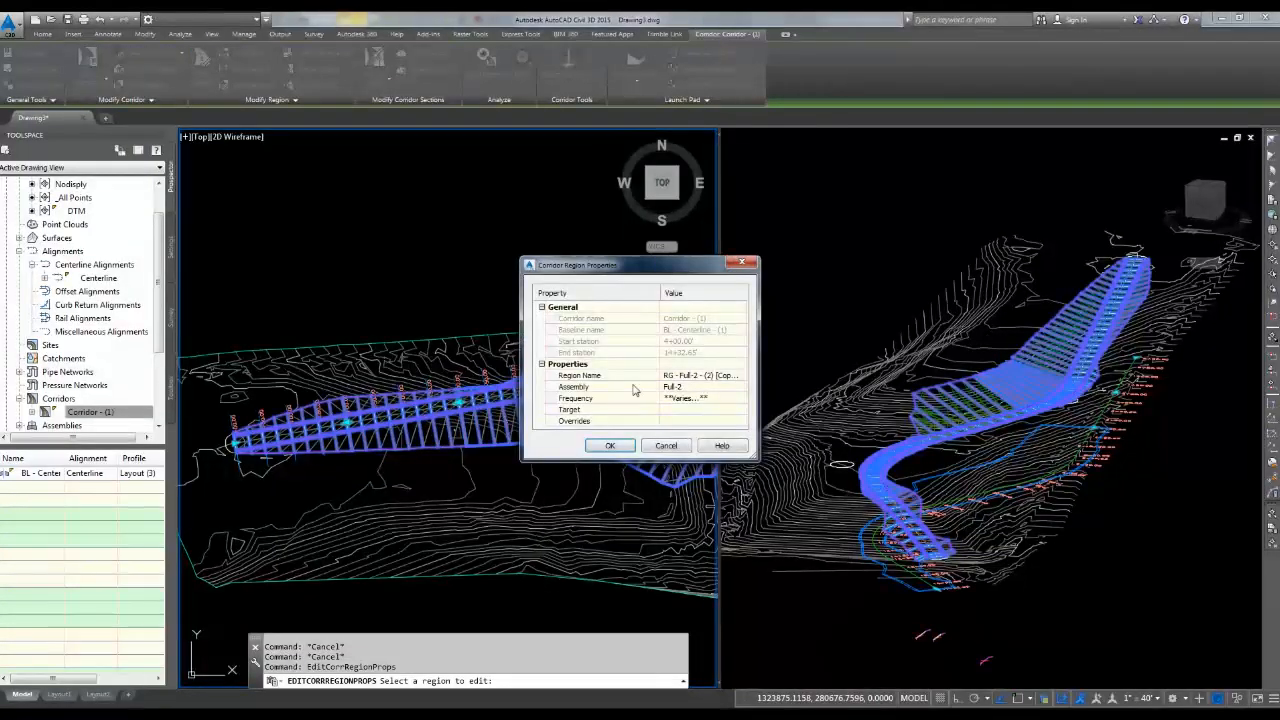
{"action": "left_click", "coordinate": [722, 376]}
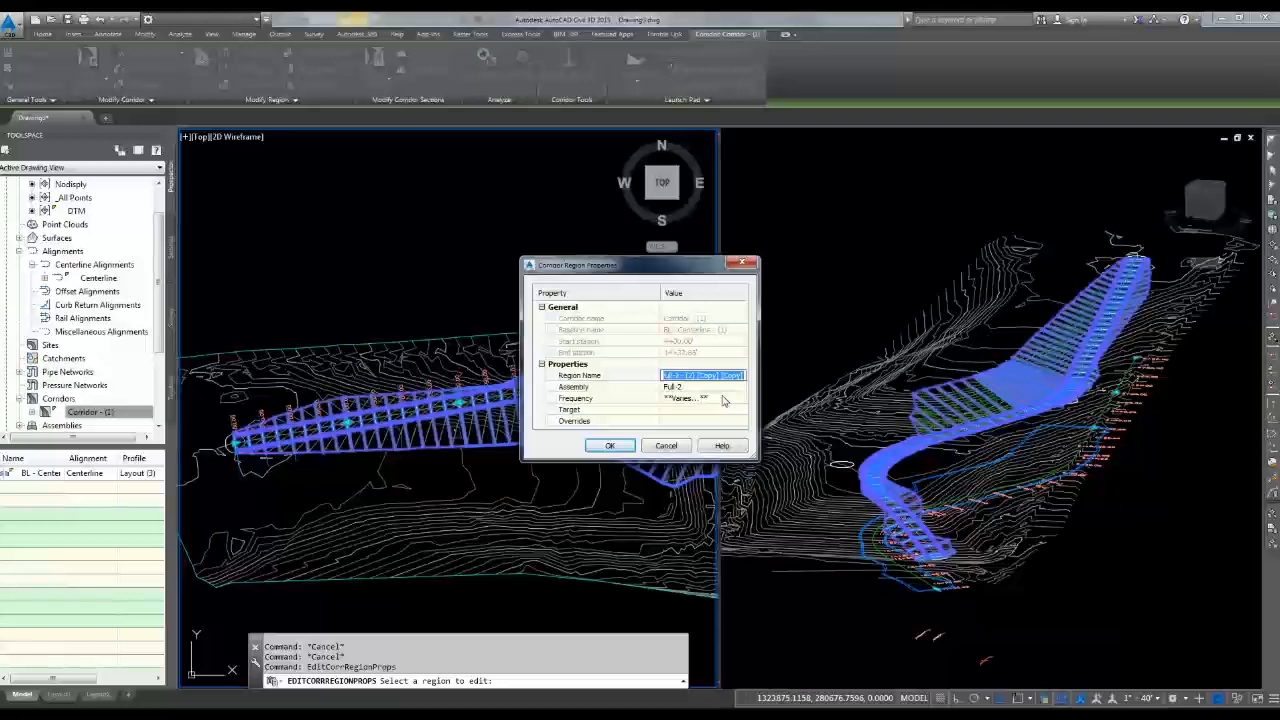
{"action": "left_click", "coordinate": [740, 377]}
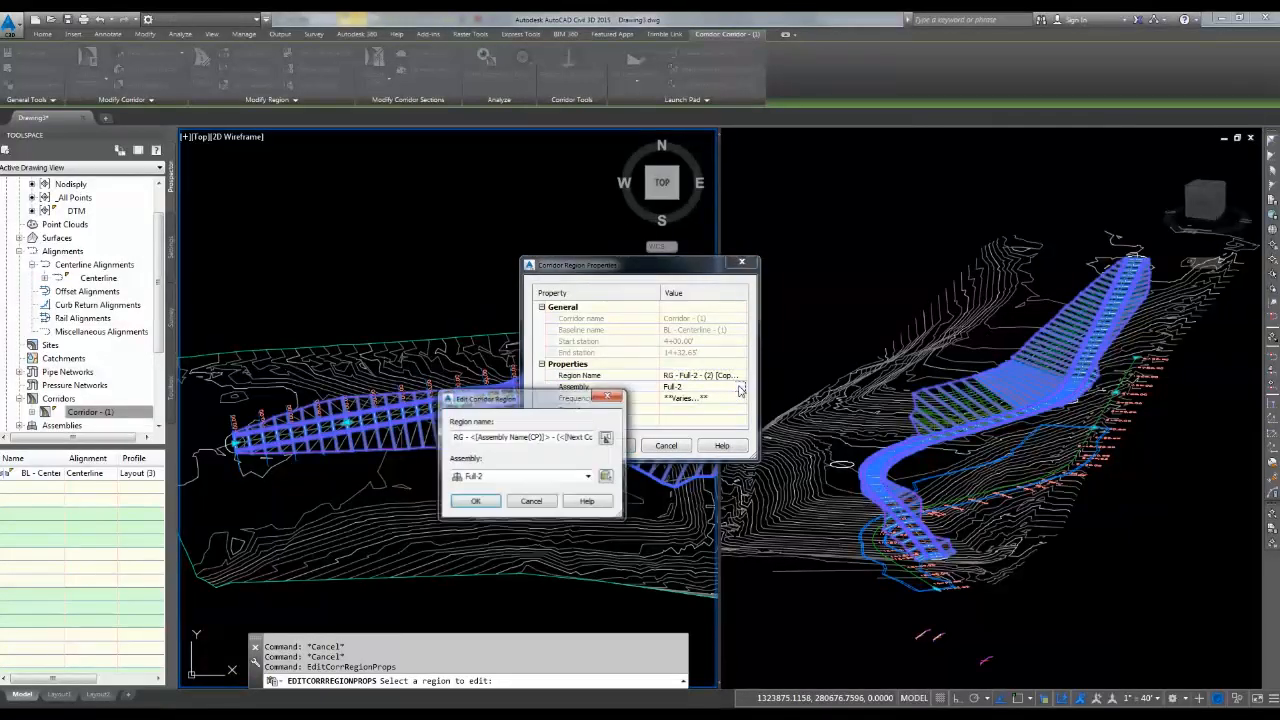
{"action": "left_click", "coordinate": [537, 477]}
{"action": "left_click", "coordinate": [499, 511]}
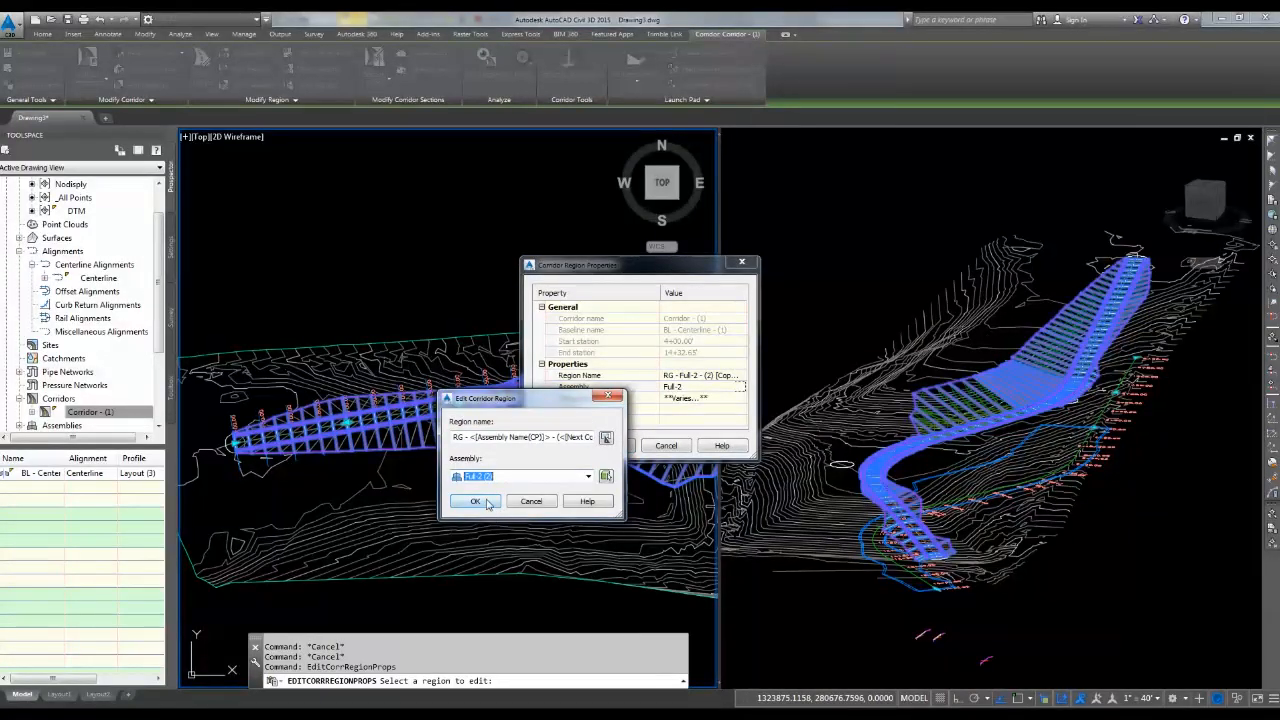
{"action": "left_click", "coordinate": [476, 501]}
{"action": "left_click", "coordinate": [611, 446]}
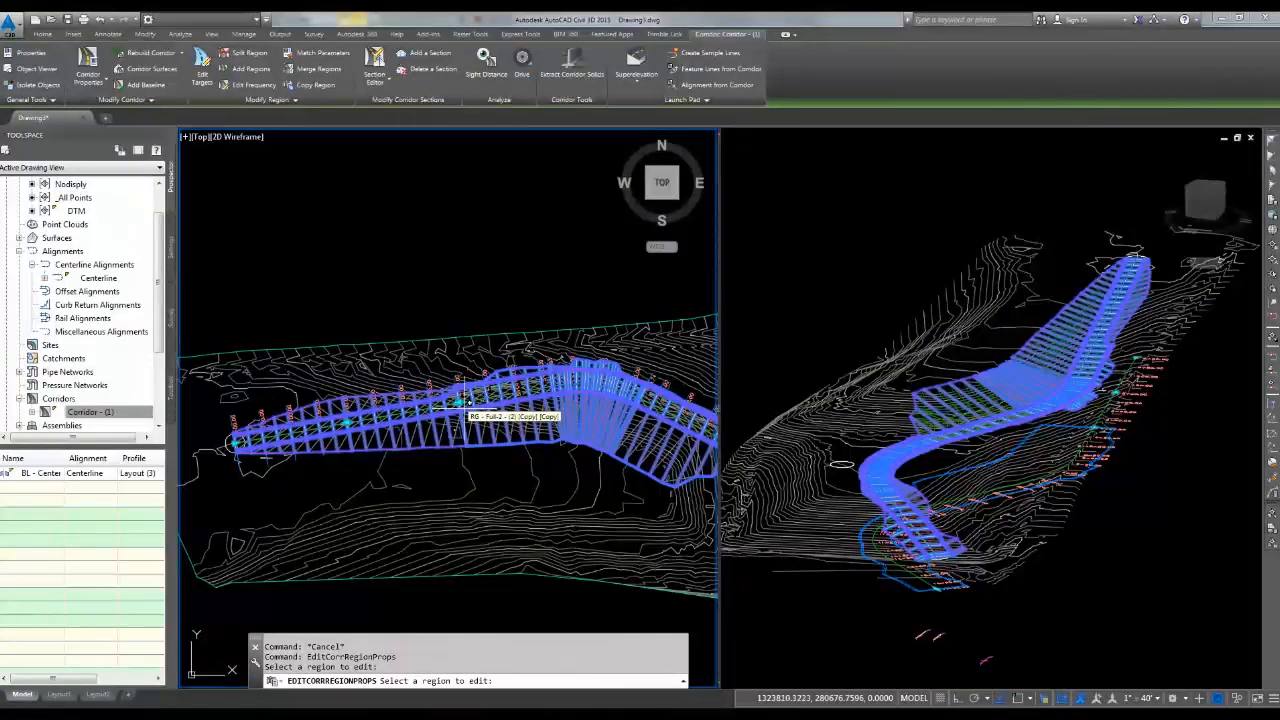
{"action": "scroll", "coordinate": [472, 409], "scroll_direction": "up", "scroll_amount": 5}
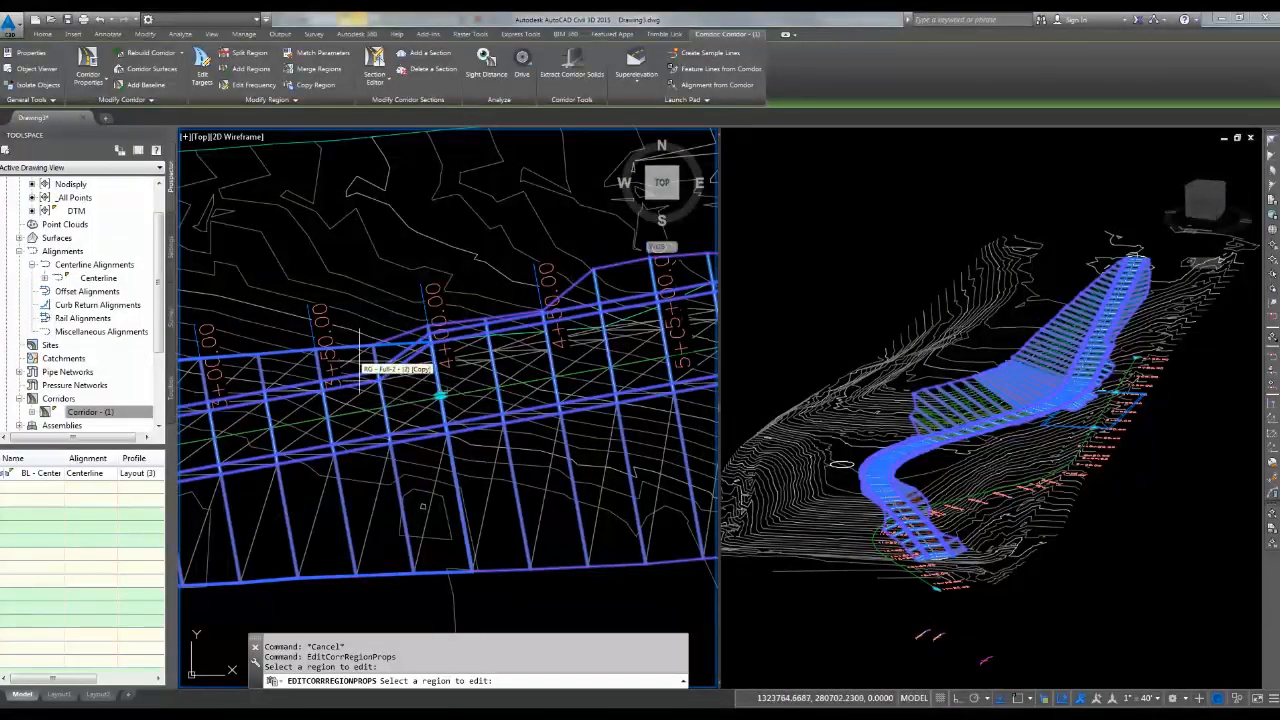
{"action": "scroll", "coordinate": [408, 455], "scroll_direction": "down", "scroll_amount": 4}
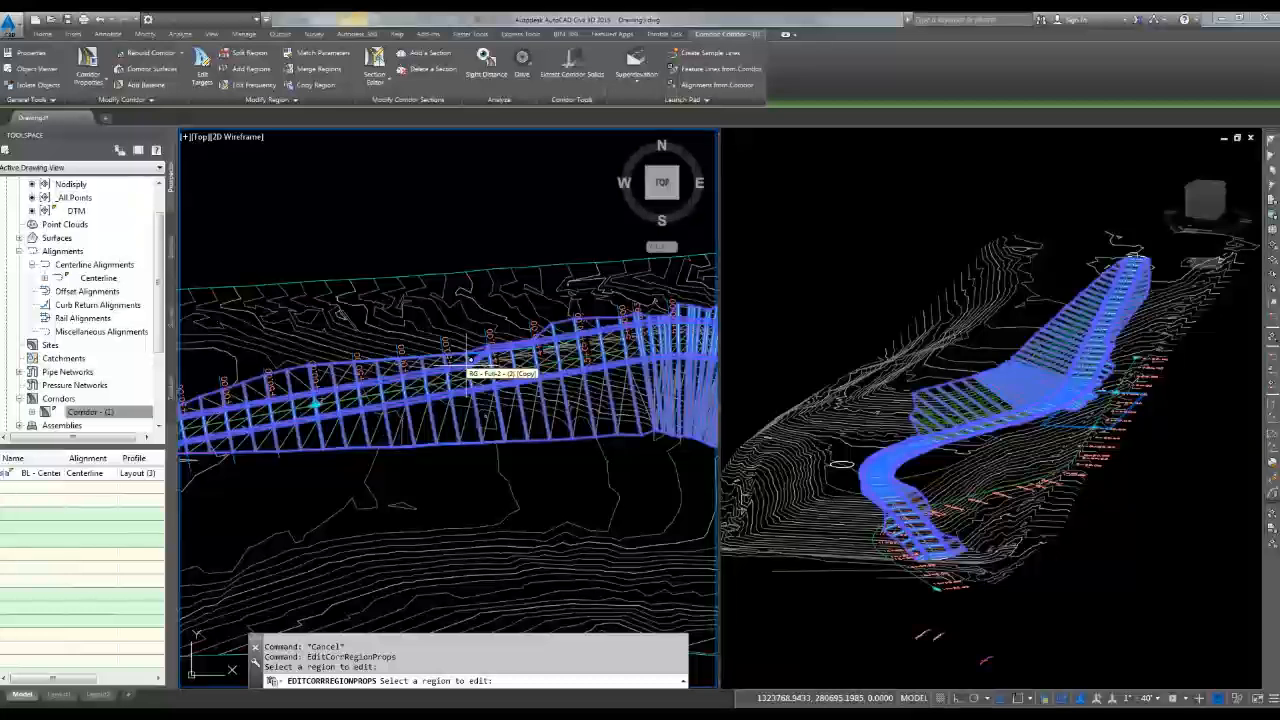
{"action": "key", "text": "Escape"}
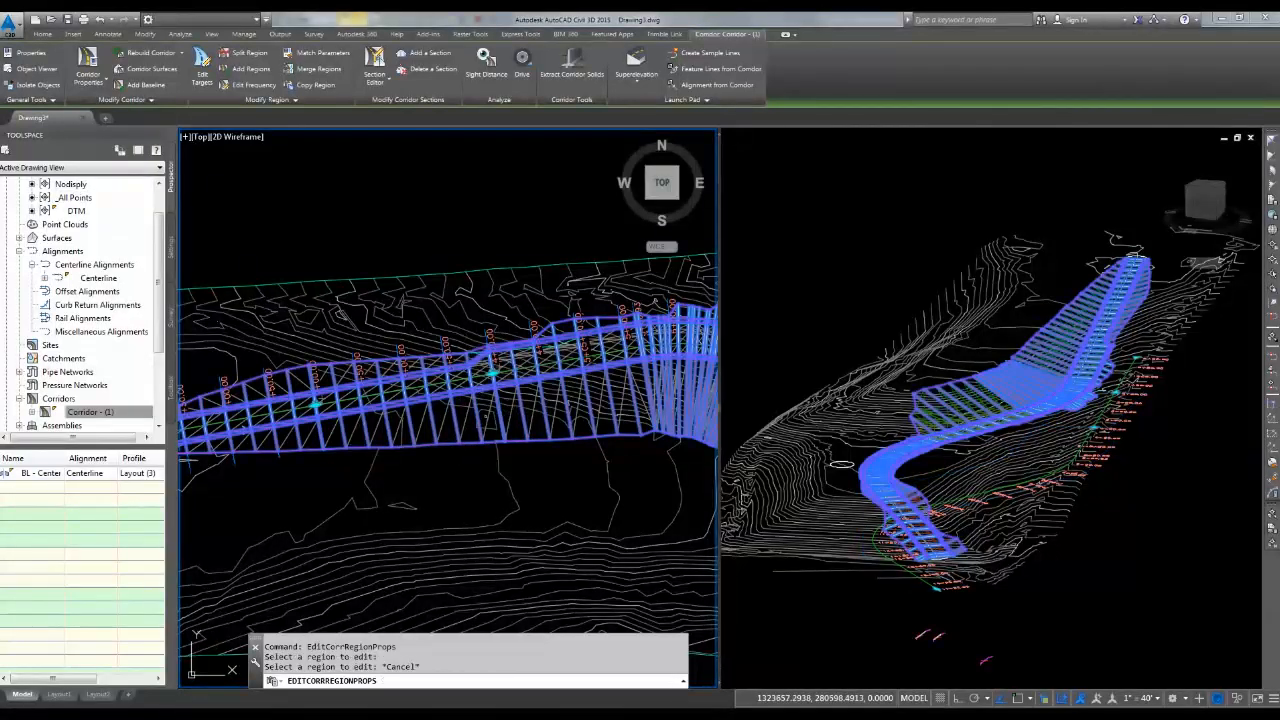
{"action": "key", "text": "Escape"}
{"action": "left_click", "coordinate": [410, 471]}
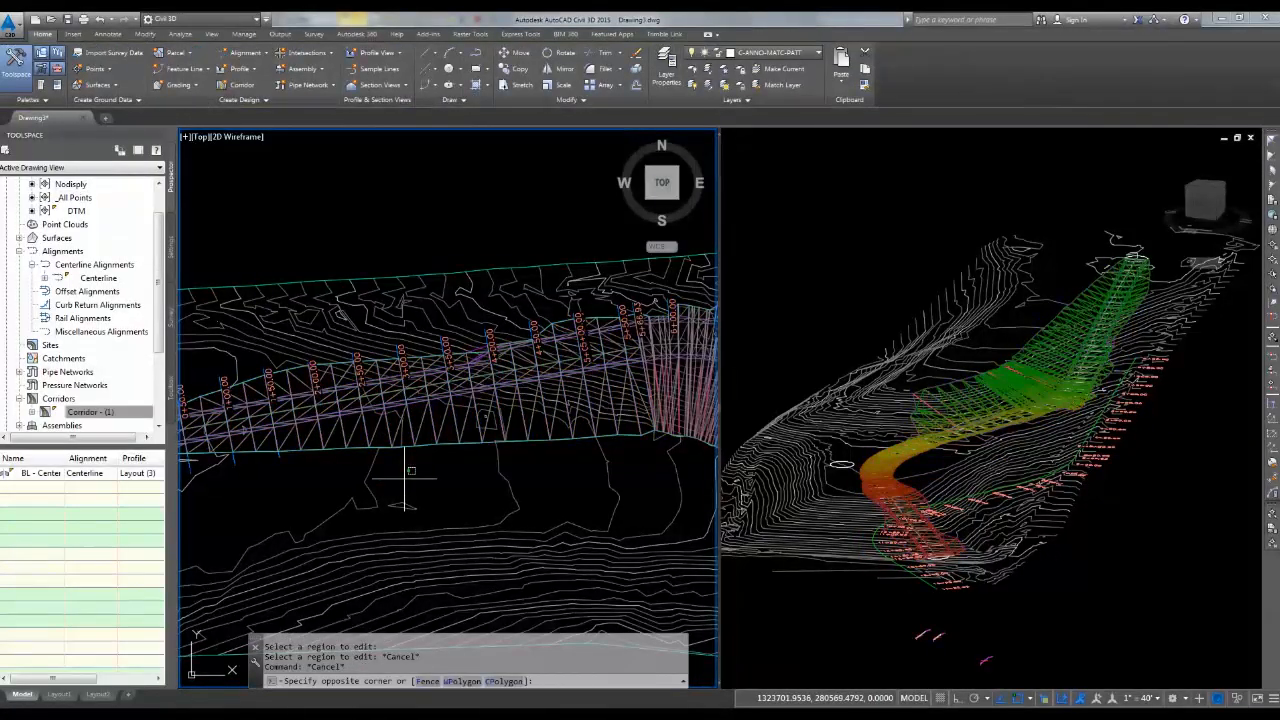
- Try to create one left offset alignment from the Centerline at 10.00' with zero right offsets, and undo it
{"action": "left_click", "coordinate": [420, 484]}
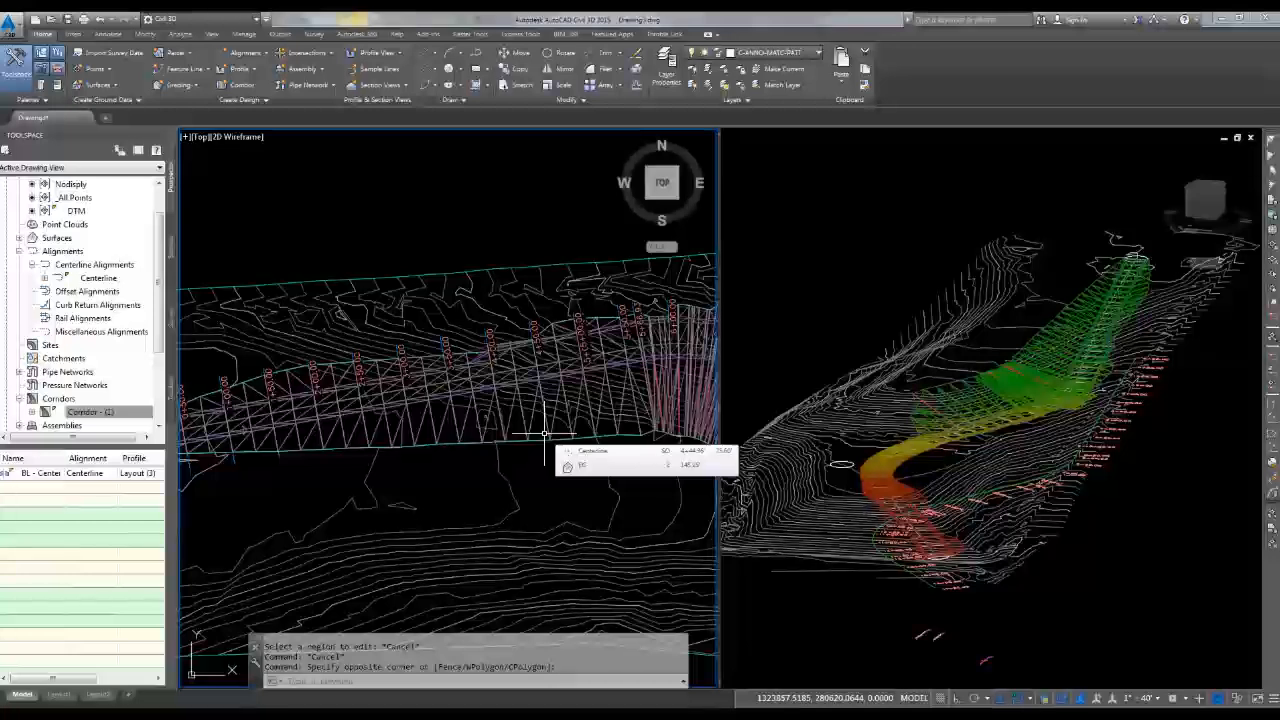
{"action": "left_click", "coordinate": [436, 378]}
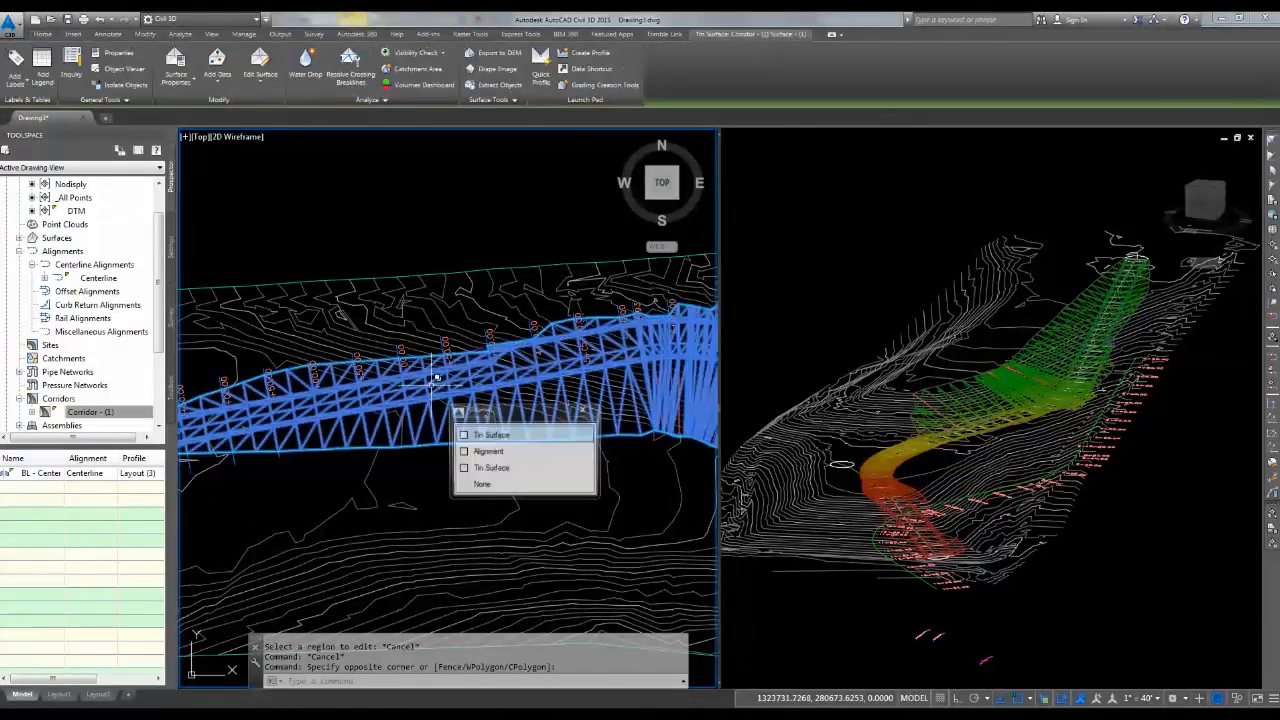
{"action": "left_click", "coordinate": [465, 451]}
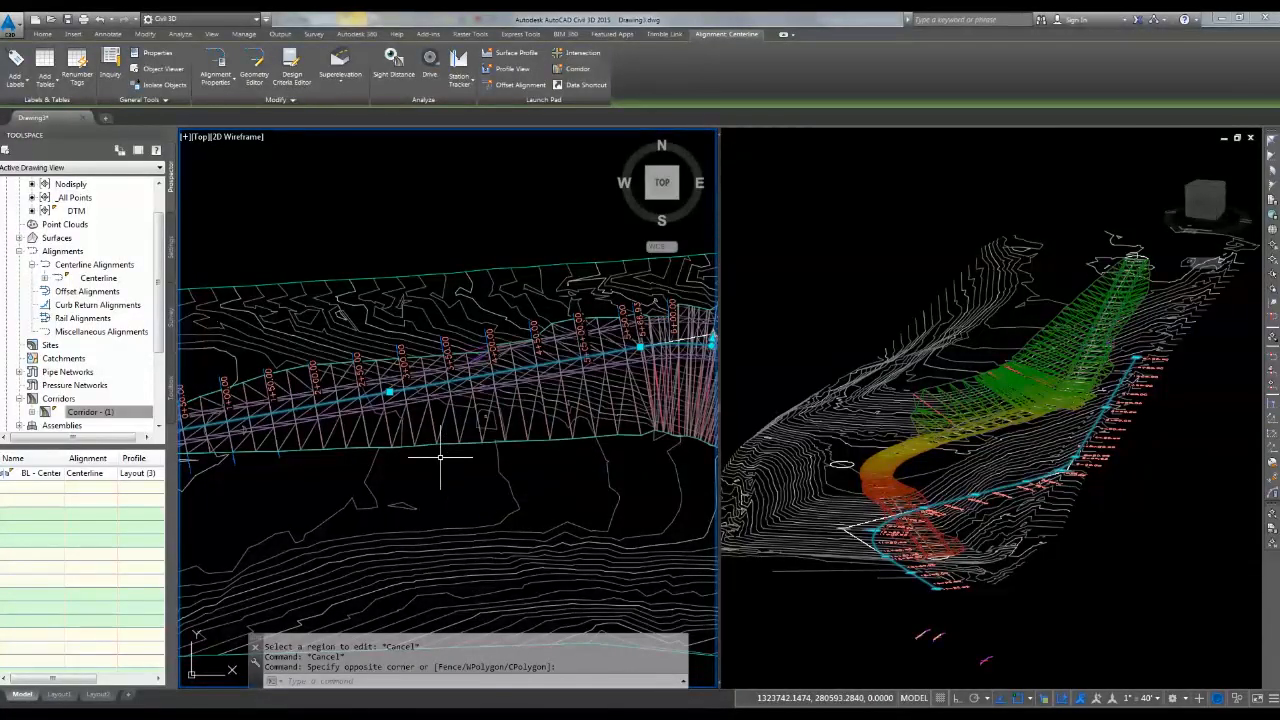
{"action": "scroll", "coordinate": [440, 457], "scroll_direction": "down", "scroll_amount": 2}
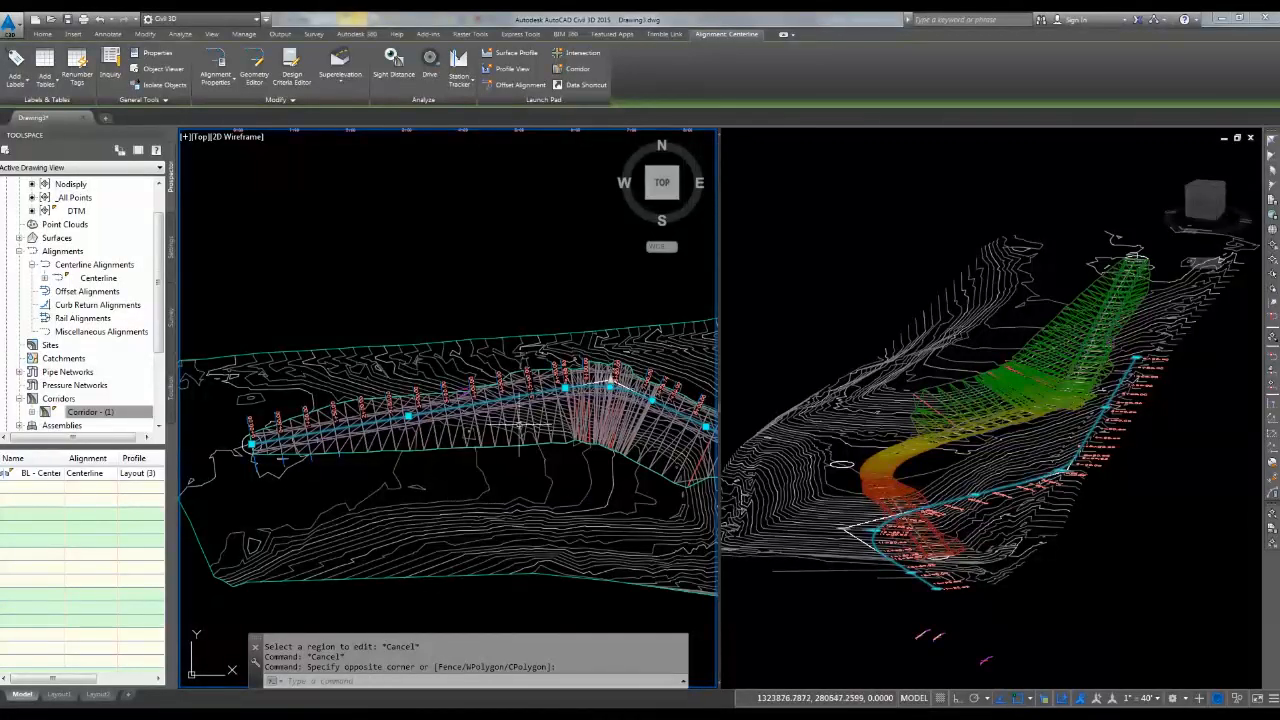
{"action": "left_click", "coordinate": [511, 85]}
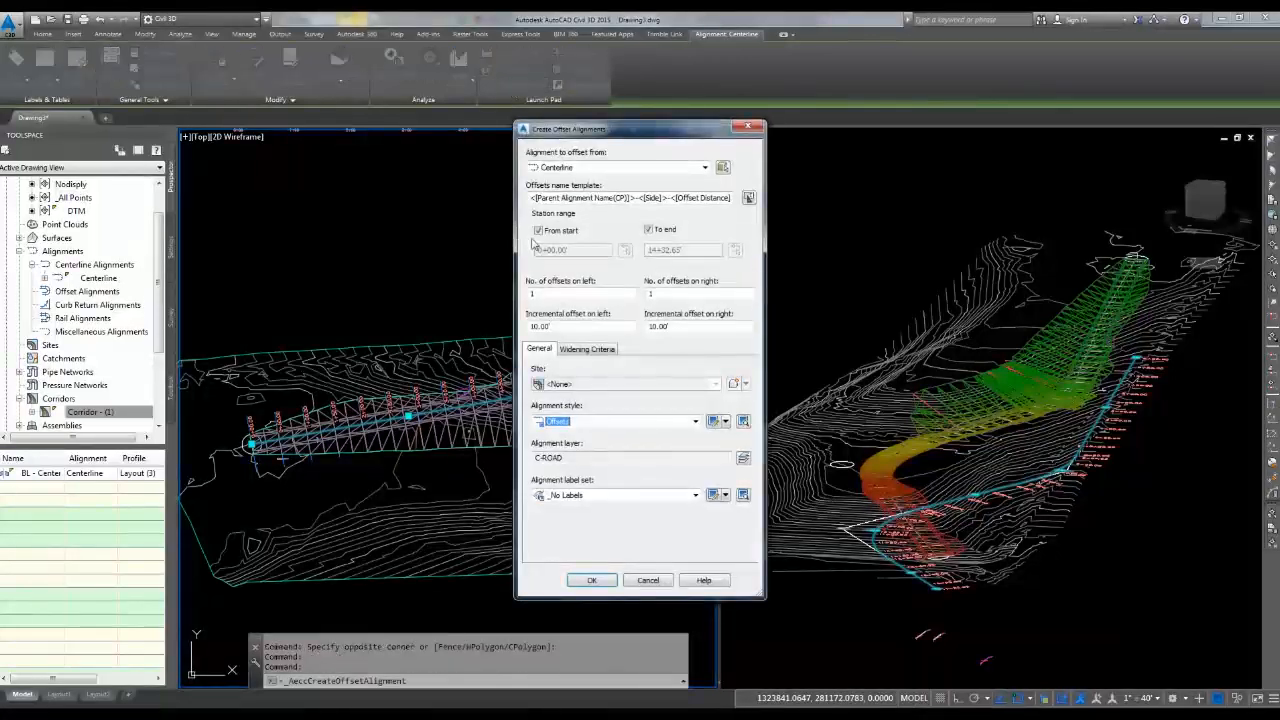
{"action": "double_click", "coordinate": [650, 295]}
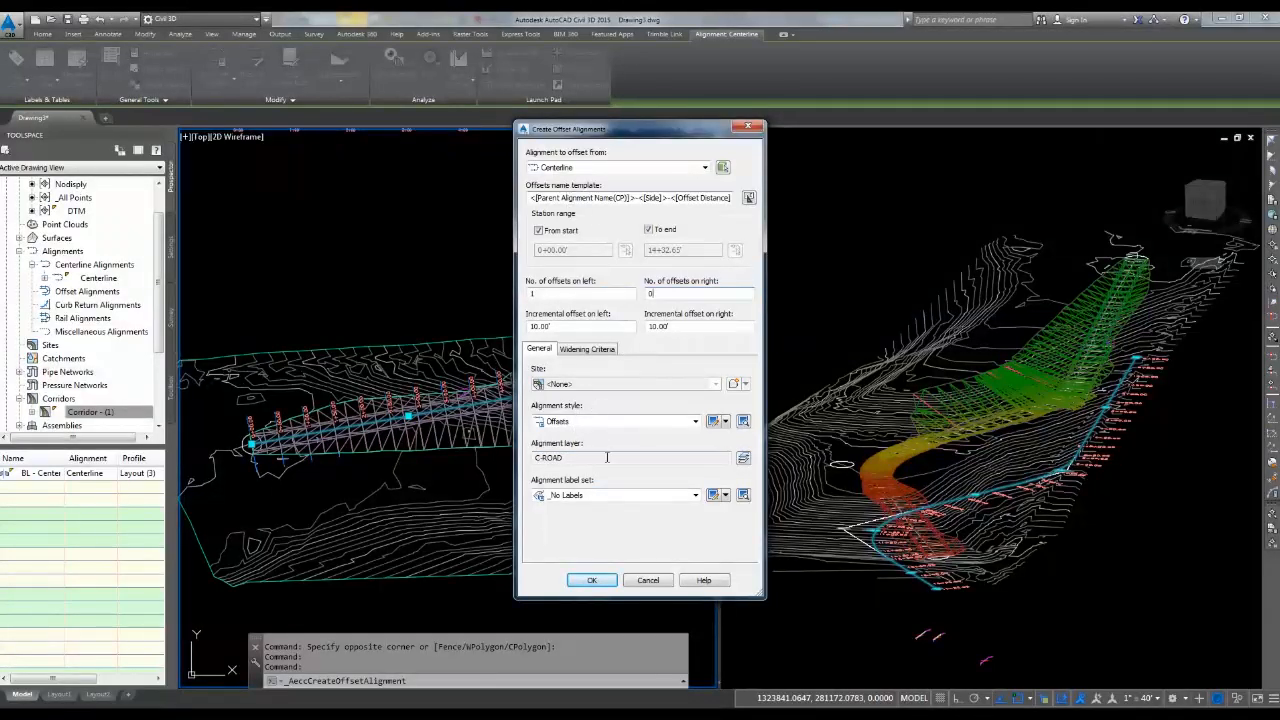
{"action": "left_click", "coordinate": [591, 580]}
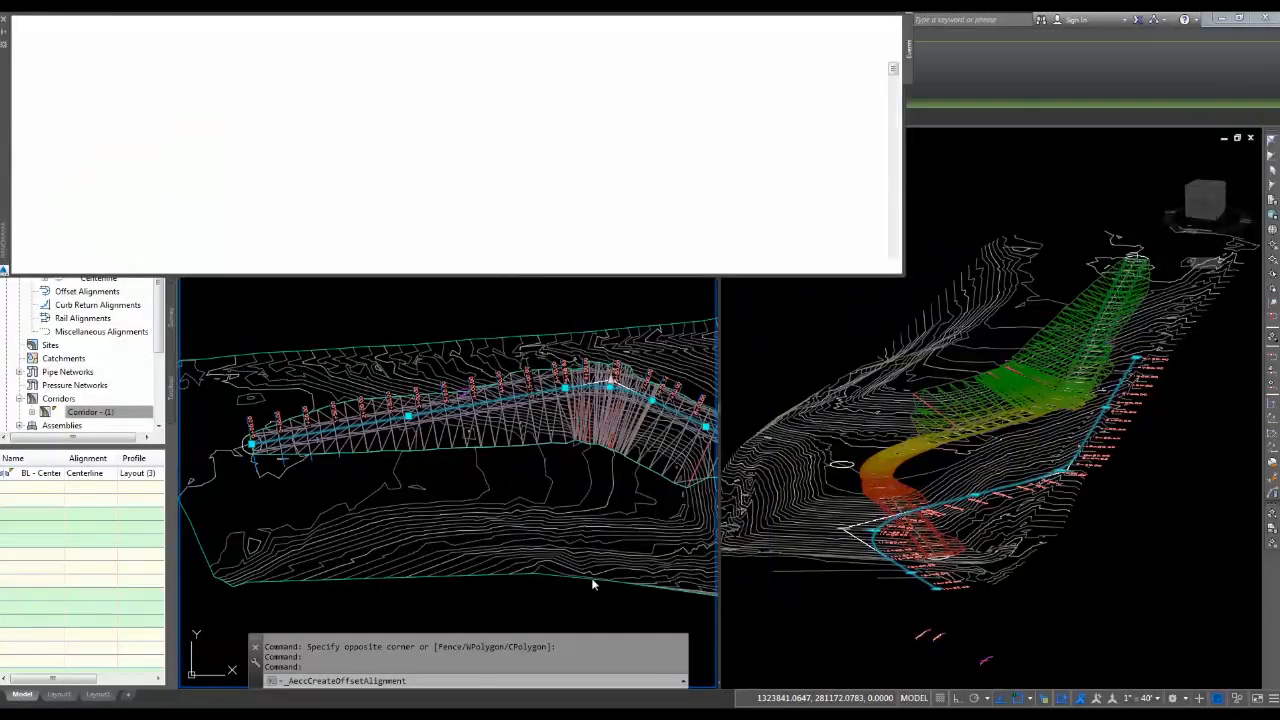
{"action": "left_click", "coordinate": [879, 23]}
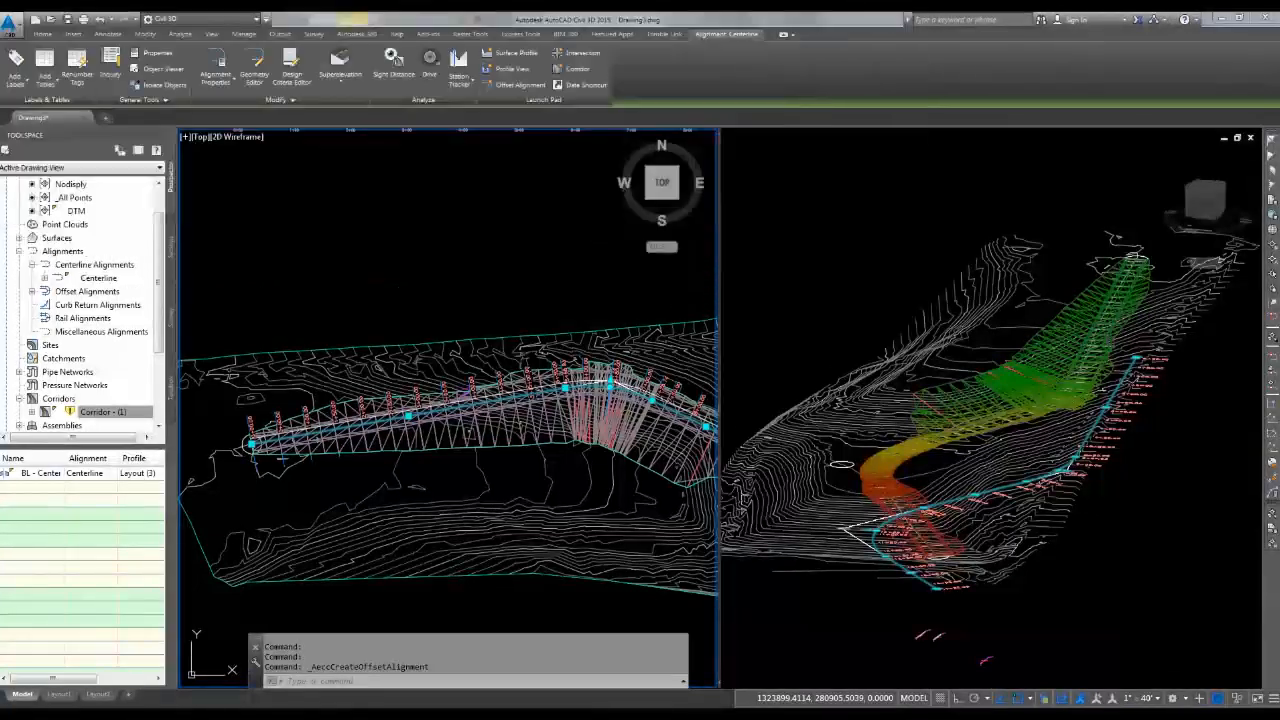
{"action": "key", "text": "ctrl+z"}
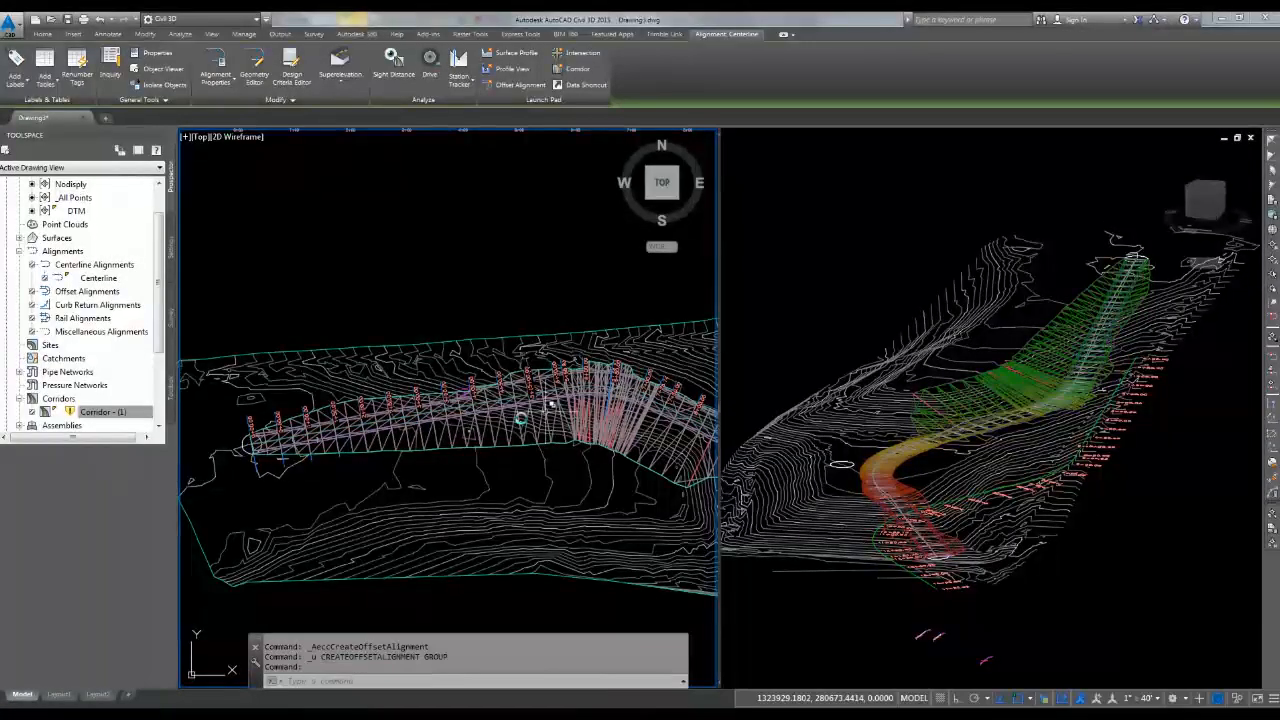
- Create one left offset alignment at 12 feet from the Centerline with zero offsets on the right, and close the event viewer
{"action": "scroll", "coordinate": [464, 416], "scroll_direction": "up", "scroll_amount": 2}
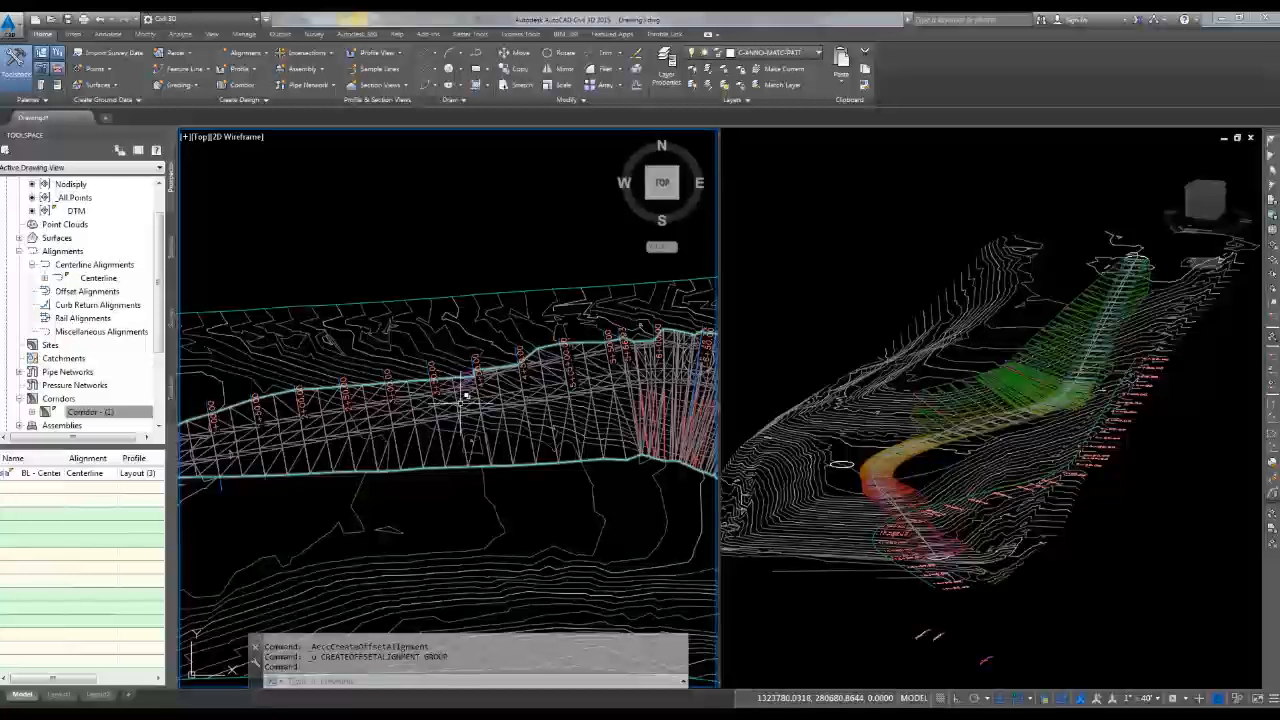
{"action": "left_click", "coordinate": [468, 392]}
{"action": "left_click", "coordinate": [510, 468]}
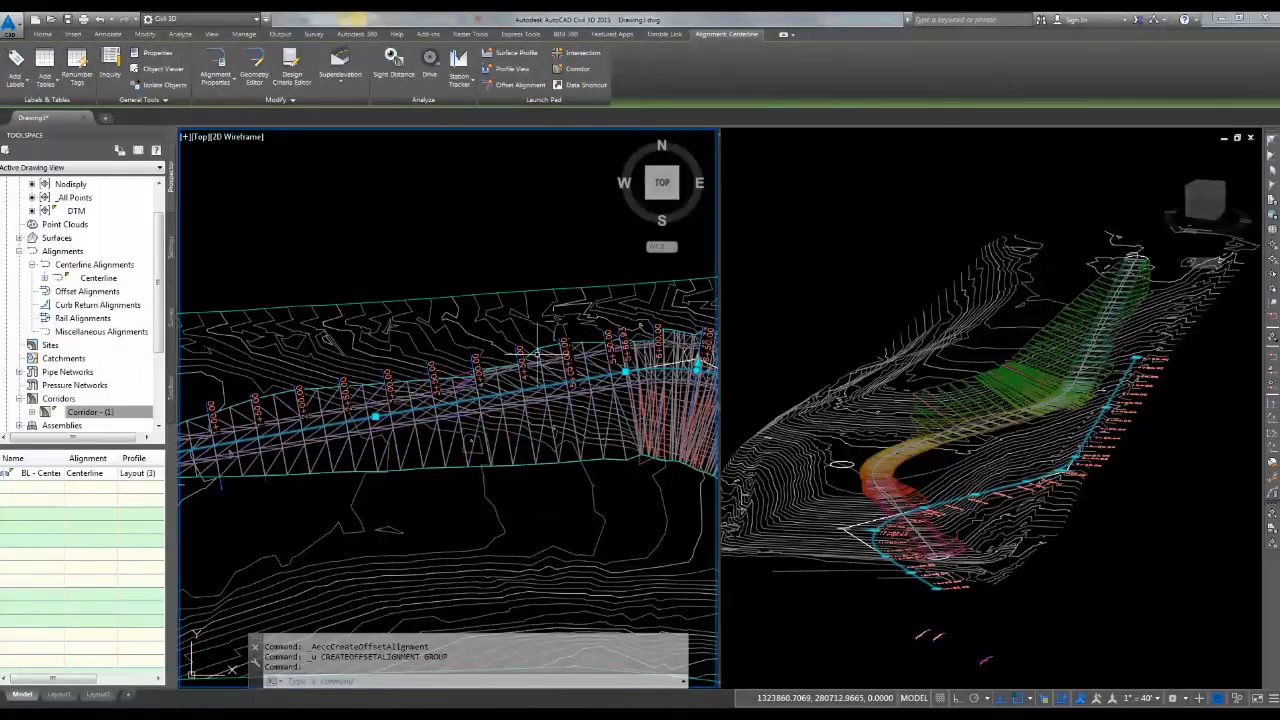
{"action": "left_click", "coordinate": [515, 87]}
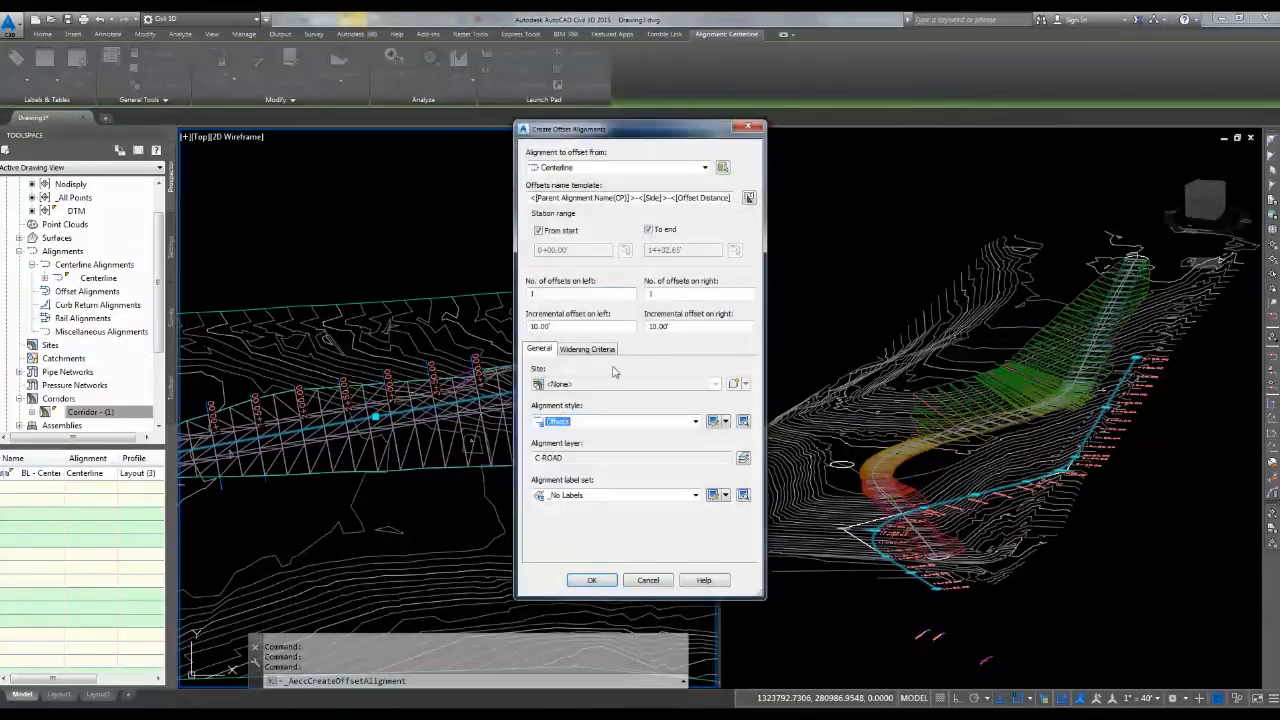
{"action": "left_click_drag", "start_coordinate": [658, 293], "coordinate": [623, 309]}
{"action": "type", "text": "0"}
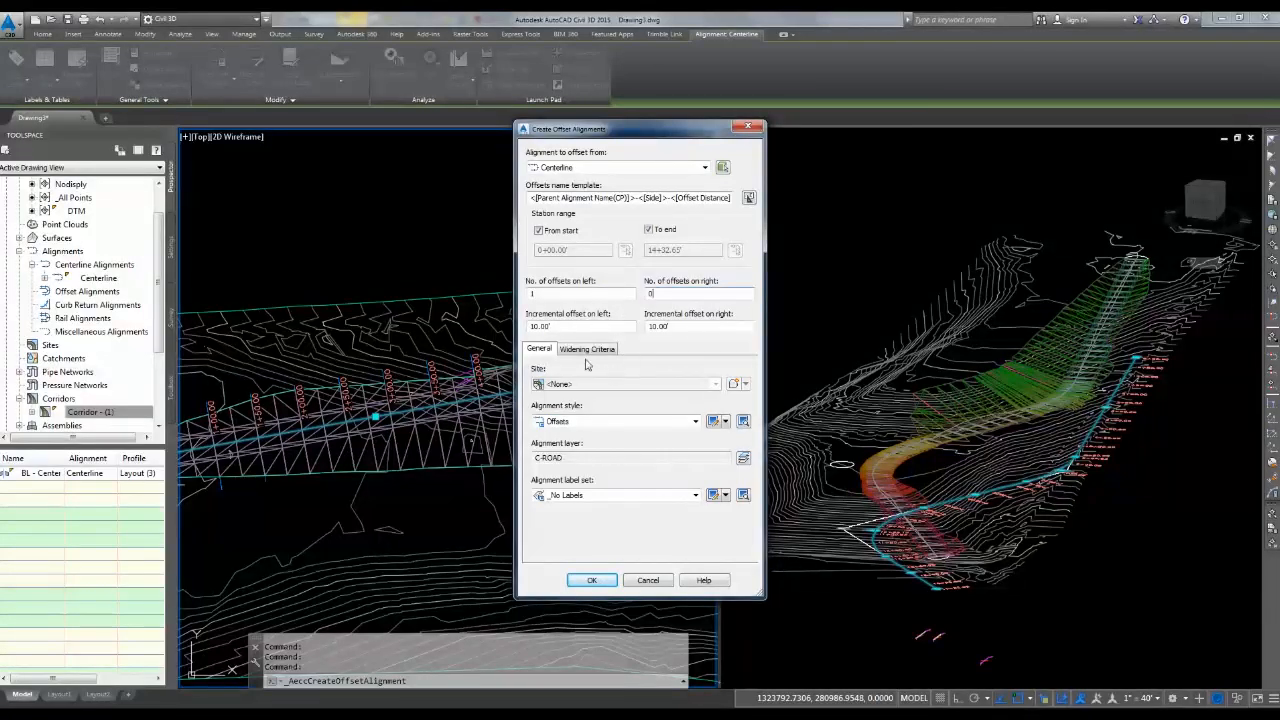
{"action": "type", "text": "24"}
{"action": "key", "text": "BackSpace"}
{"action": "key", "text": "BackSpace"}
{"action": "type", "text": "12"}
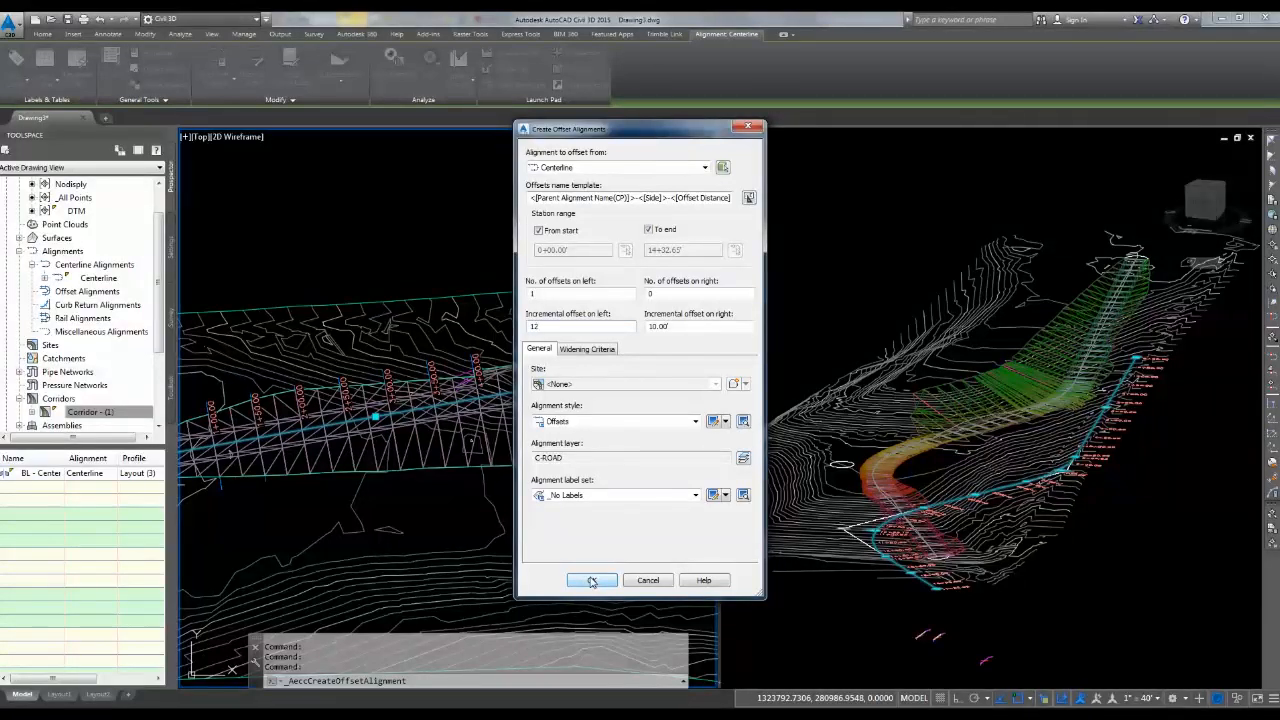
{"action": "left_click", "coordinate": [591, 580]}
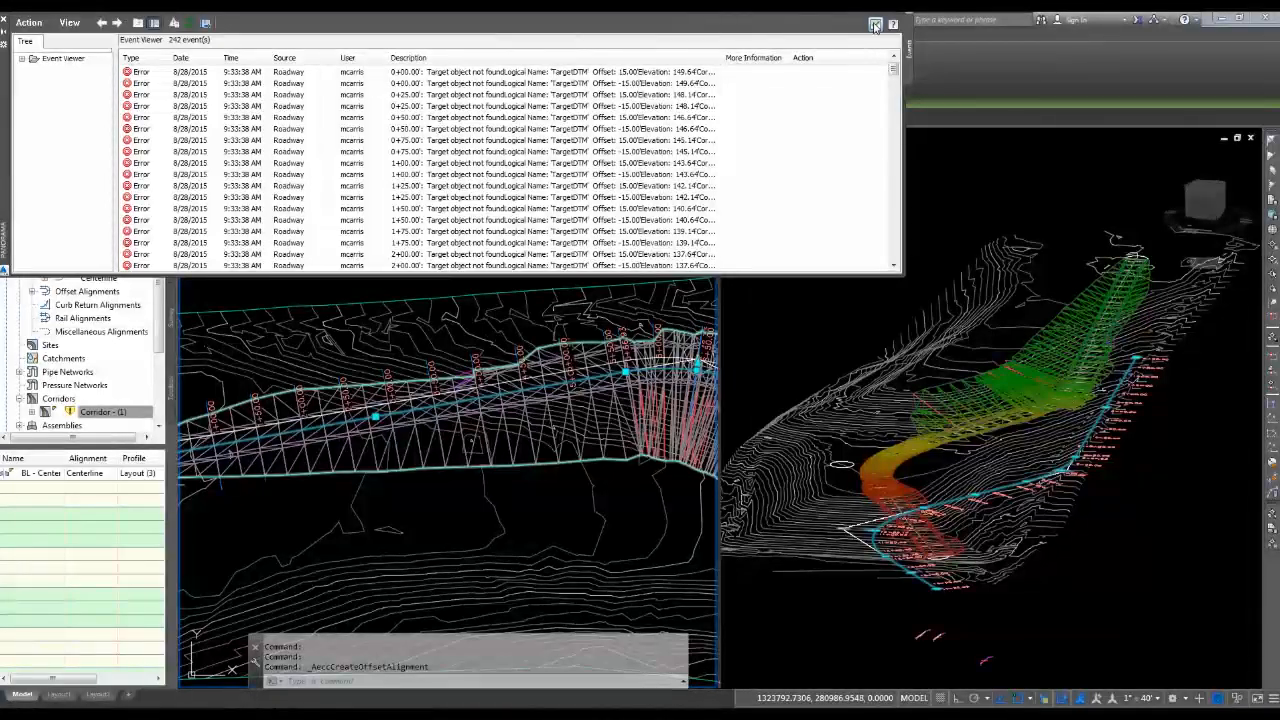
{"action": "left_click", "coordinate": [875, 24]}
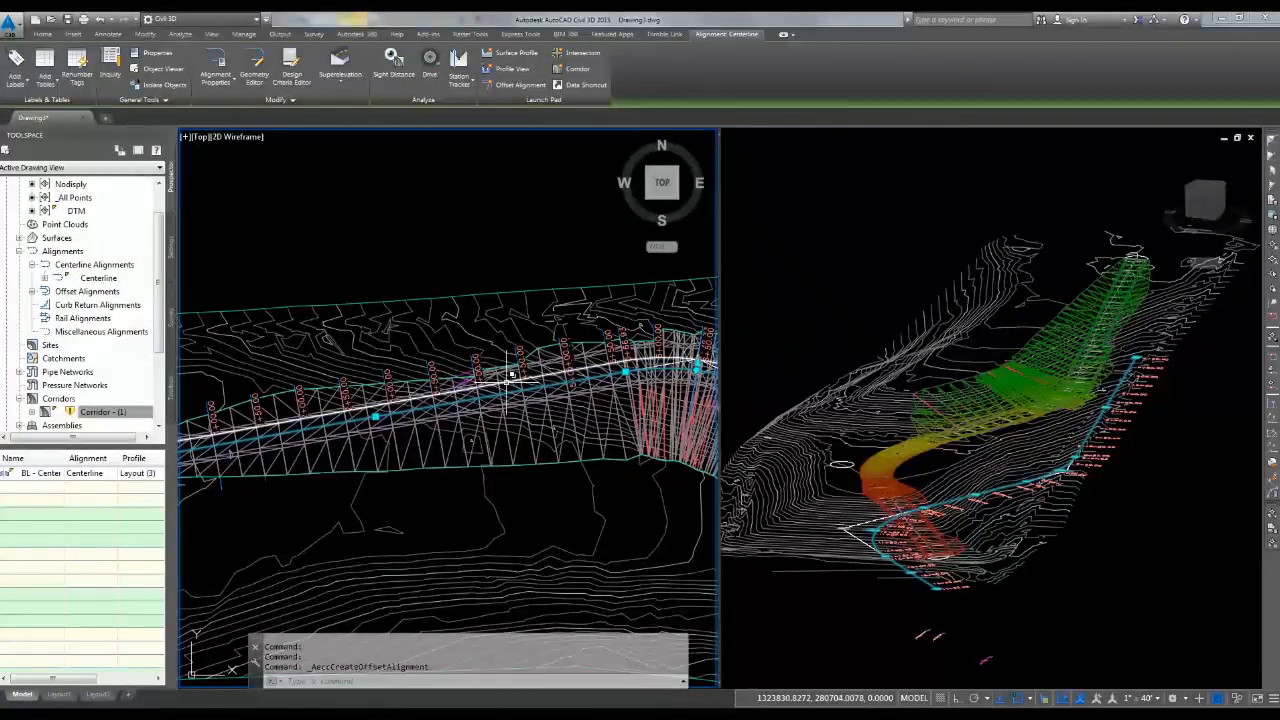
- Select the new left offset alignment rather than the TIN surface and add a widening to it
{"action": "left_click", "coordinate": [512, 376]}
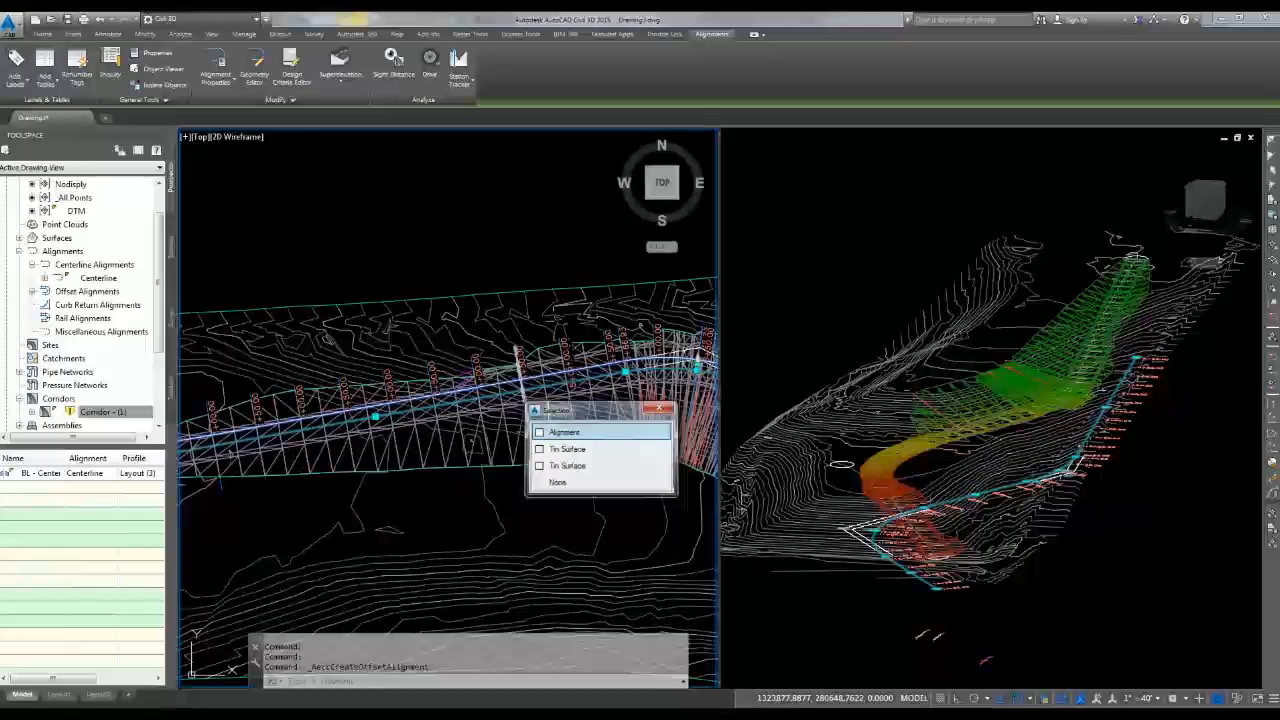
{"action": "left_click", "coordinate": [564, 431]}
{"action": "scroll", "coordinate": [618, 397], "scroll_direction": "down", "scroll_amount": 3}
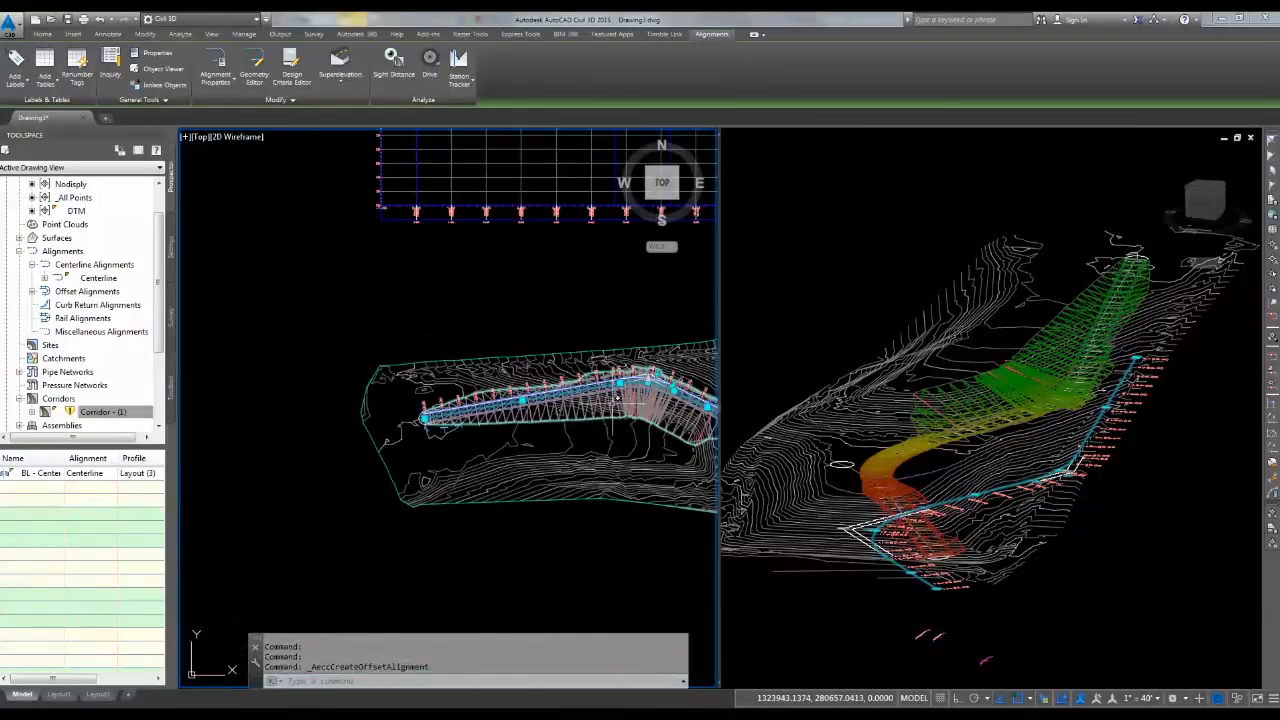
{"action": "scroll", "coordinate": [617, 397], "scroll_direction": "up", "scroll_amount": 2}
{"action": "scroll", "coordinate": [590, 378], "scroll_direction": "up", "scroll_amount": 3}
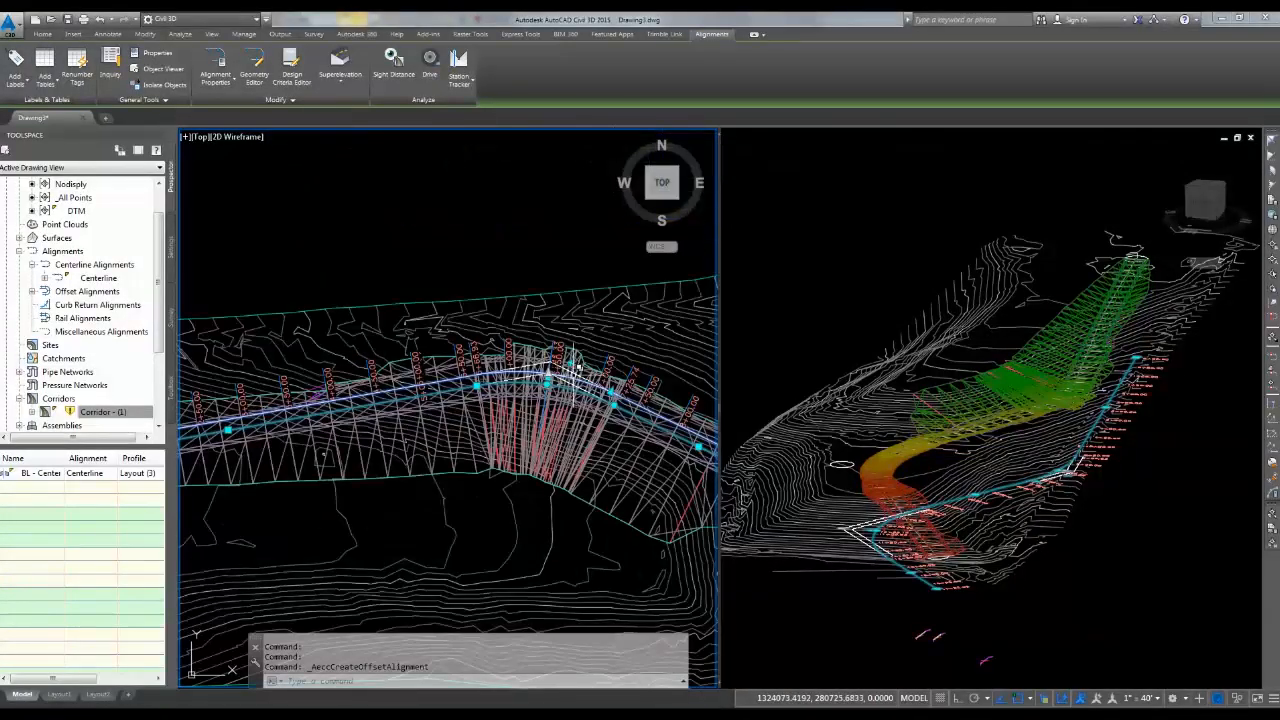
{"action": "left_click", "coordinate": [571, 359]}
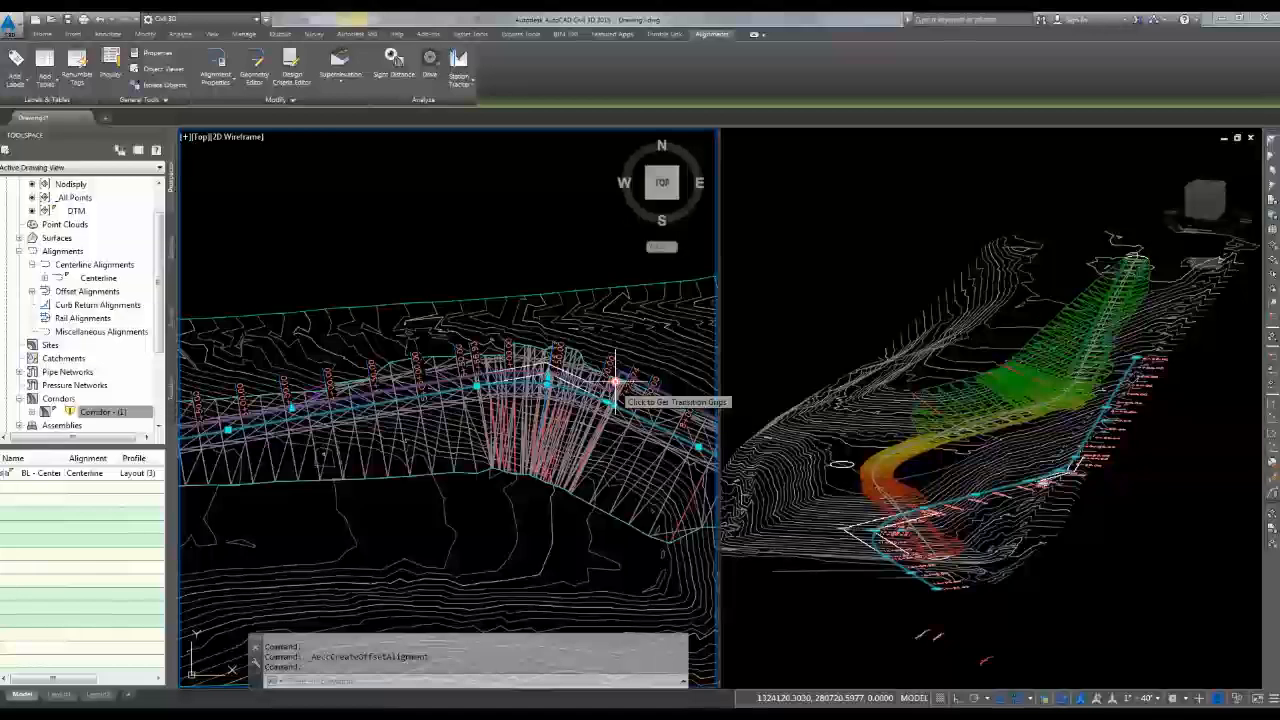
- Show the widening's transition grips and stretch the start of the entry transition to station 2+00
{"action": "scroll", "coordinate": [615, 381], "scroll_direction": "up", "scroll_amount": 3}
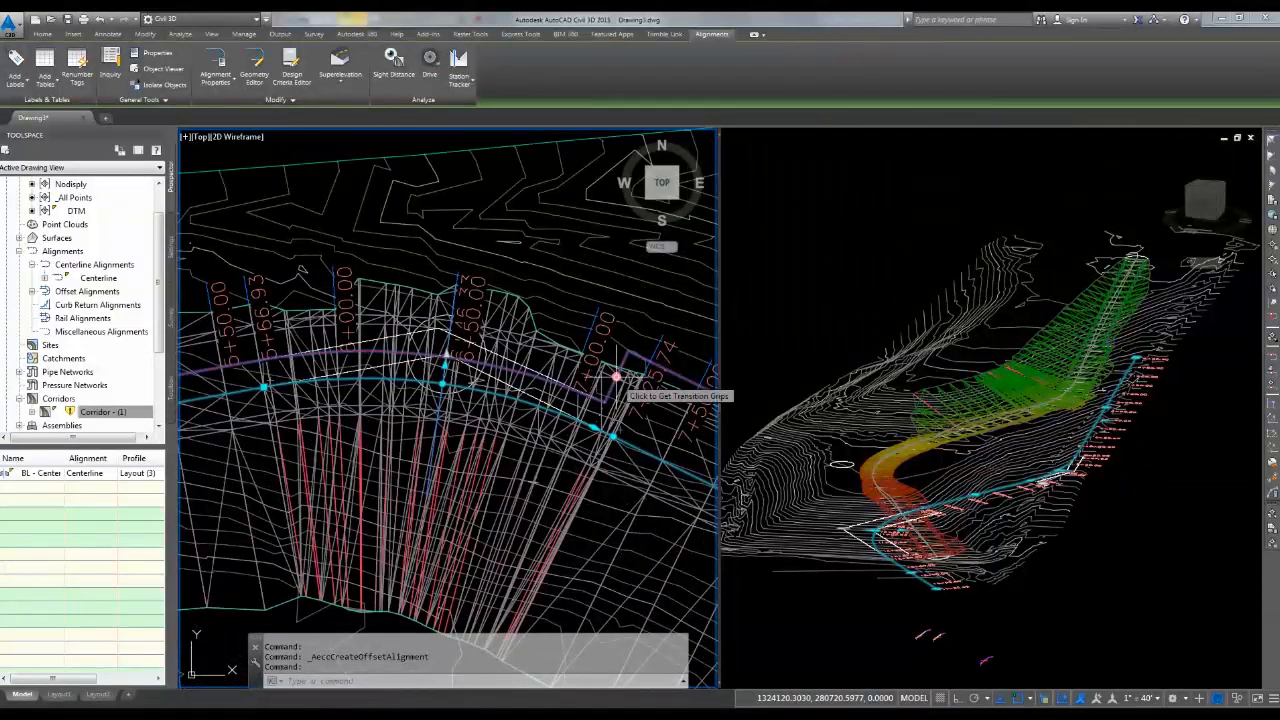
{"action": "left_click", "coordinate": [615, 378]}
{"action": "left_click", "coordinate": [604, 402]}
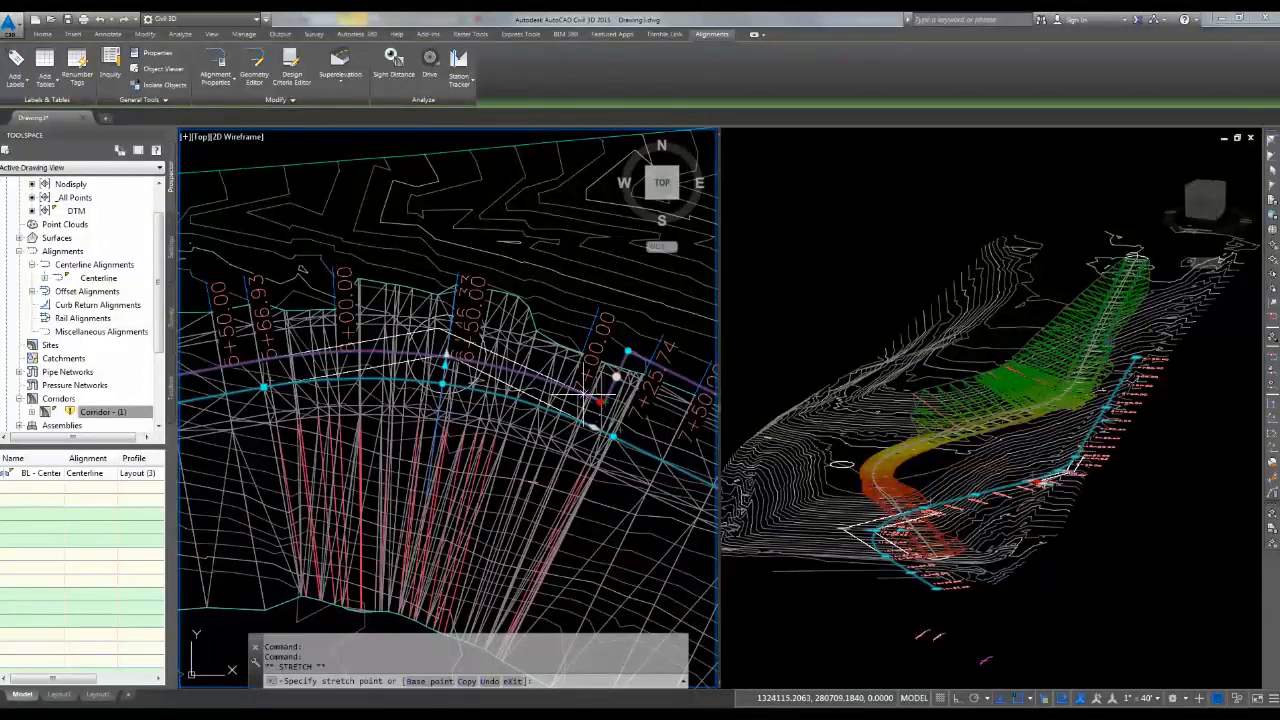
{"action": "scroll", "coordinate": [600, 395], "scroll_direction": "down", "scroll_amount": 5}
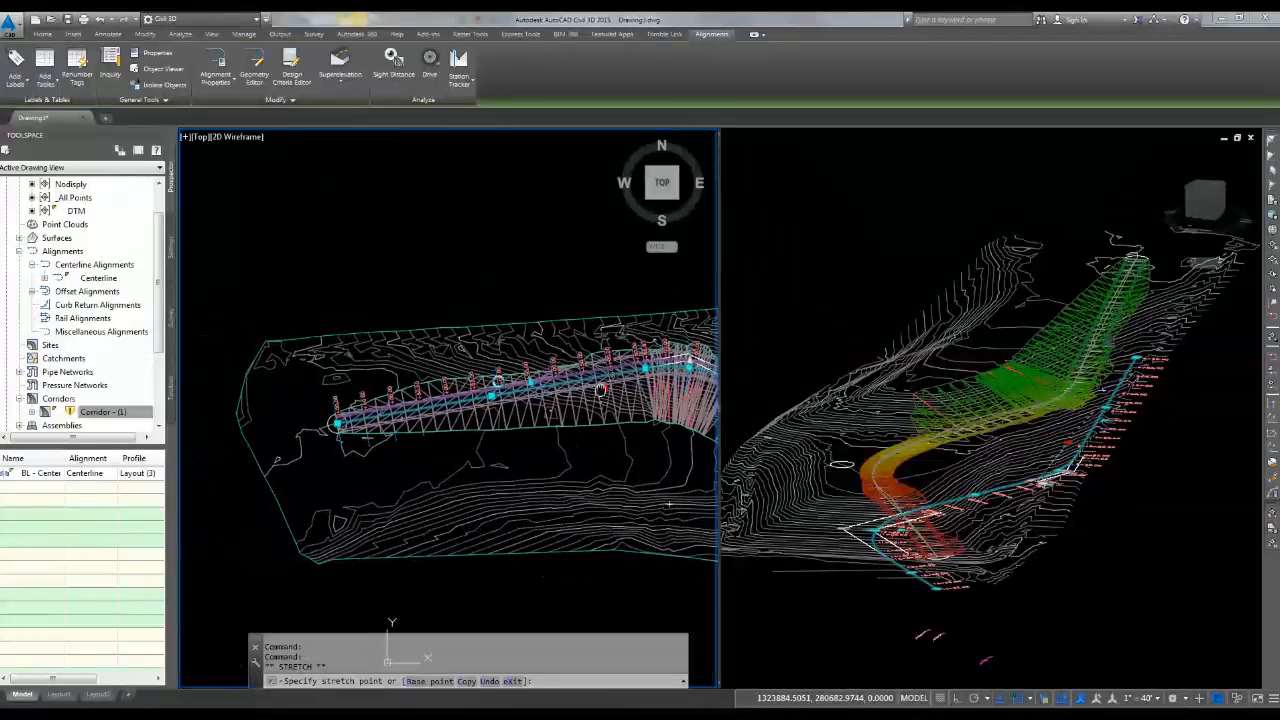
{"action": "scroll", "coordinate": [383, 383], "scroll_direction": "up", "scroll_amount": 5}
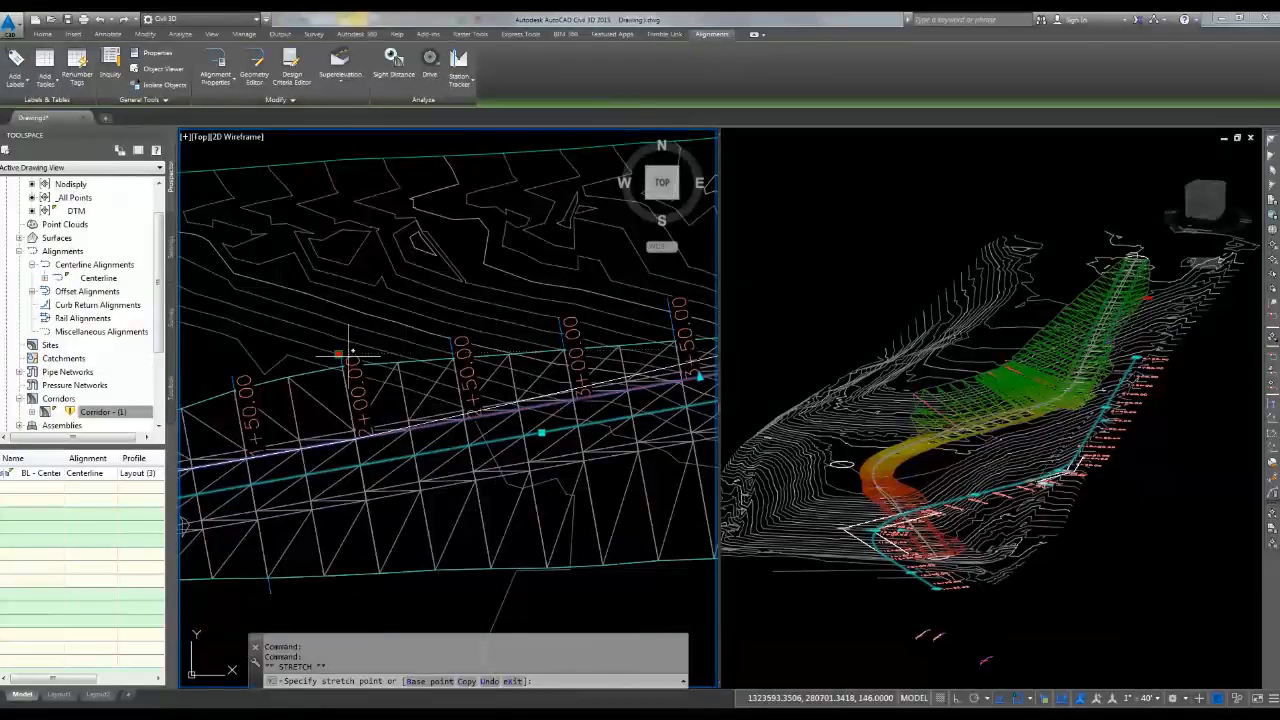
{"action": "left_click", "coordinate": [341, 356]}
- Stretch the full-width end of the widening's entry transition to station 4+00
{"action": "scroll", "coordinate": [362, 455], "scroll_direction": "down", "scroll_amount": 6}
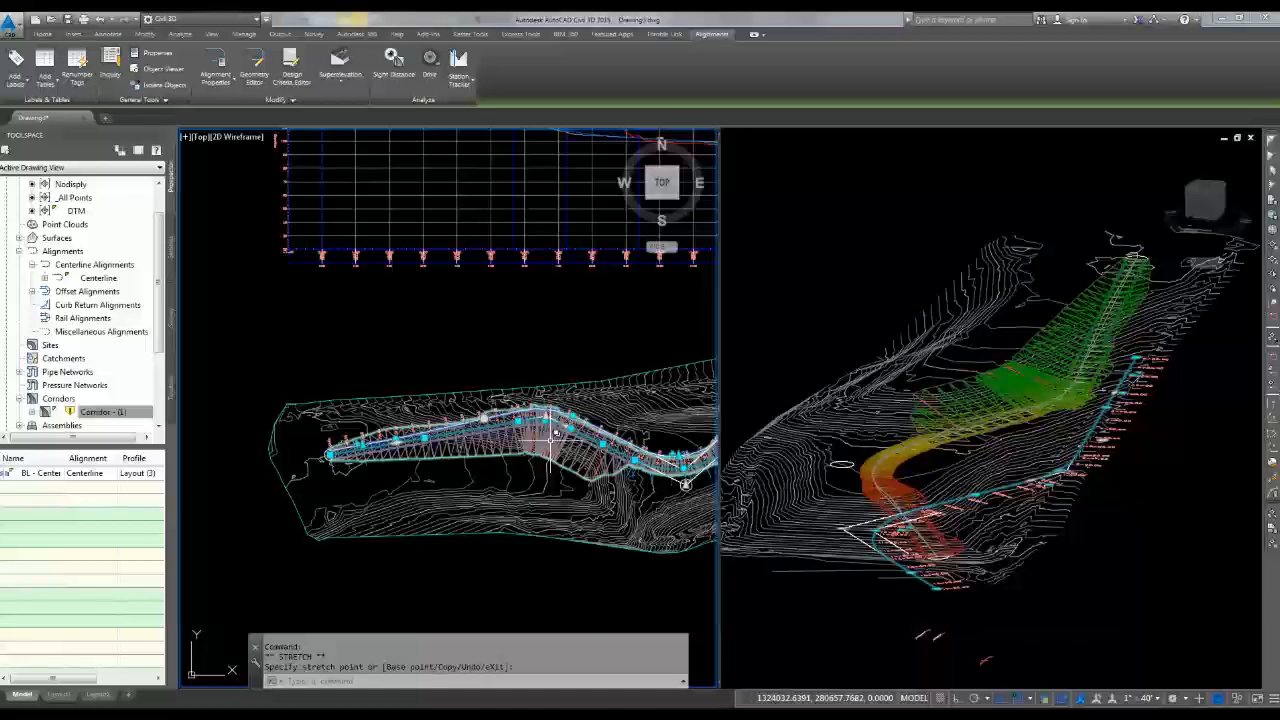
{"action": "scroll", "coordinate": [558, 428], "scroll_direction": "up", "scroll_amount": 5}
{"action": "left_click", "coordinate": [583, 395]}
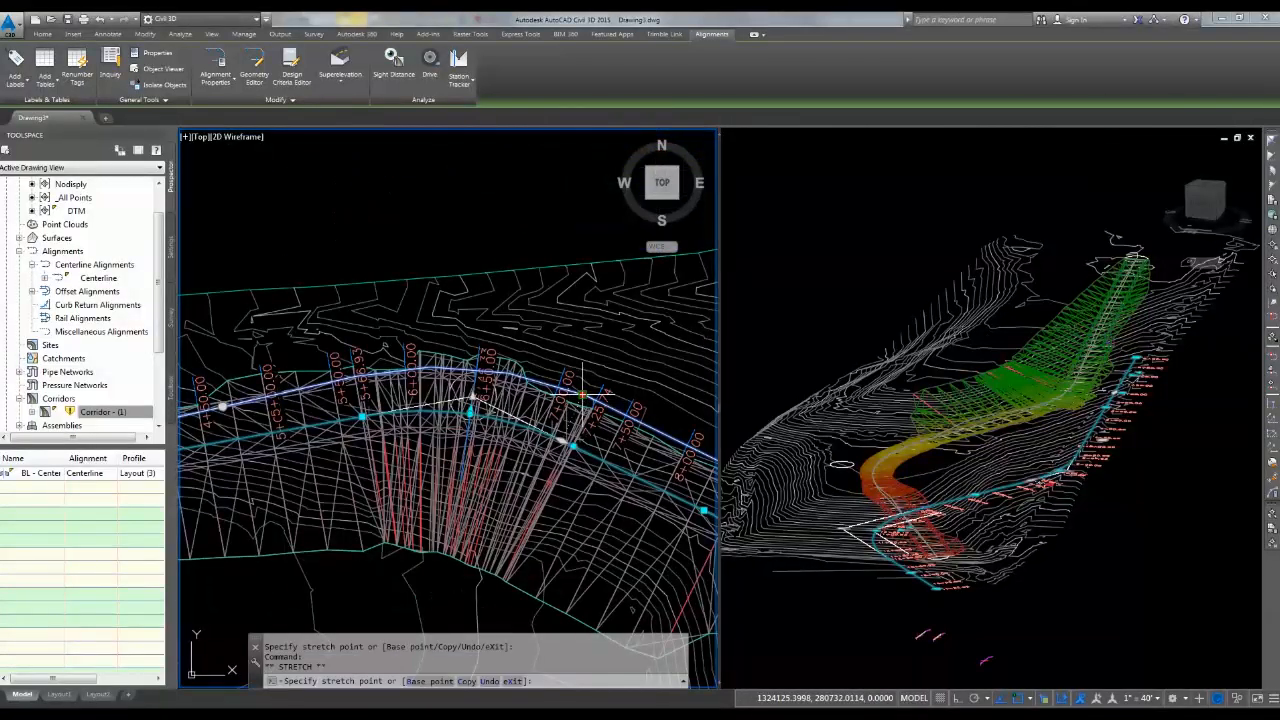
{"action": "scroll", "coordinate": [396, 388], "scroll_direction": "down", "scroll_amount": 2}
{"action": "scroll", "coordinate": [258, 321], "scroll_direction": "up", "scroll_amount": 5}
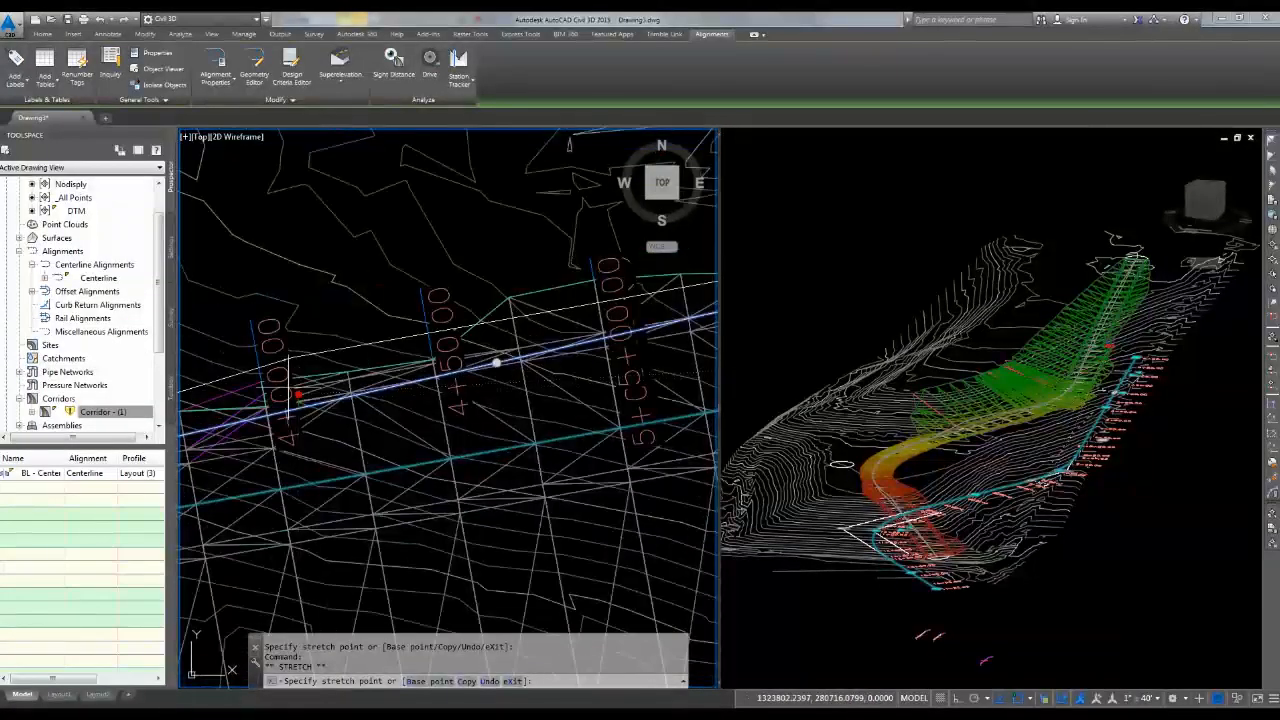
{"action": "left_click", "coordinate": [260, 366]}
{"action": "scroll", "coordinate": [354, 438], "scroll_direction": "down", "scroll_amount": 5}
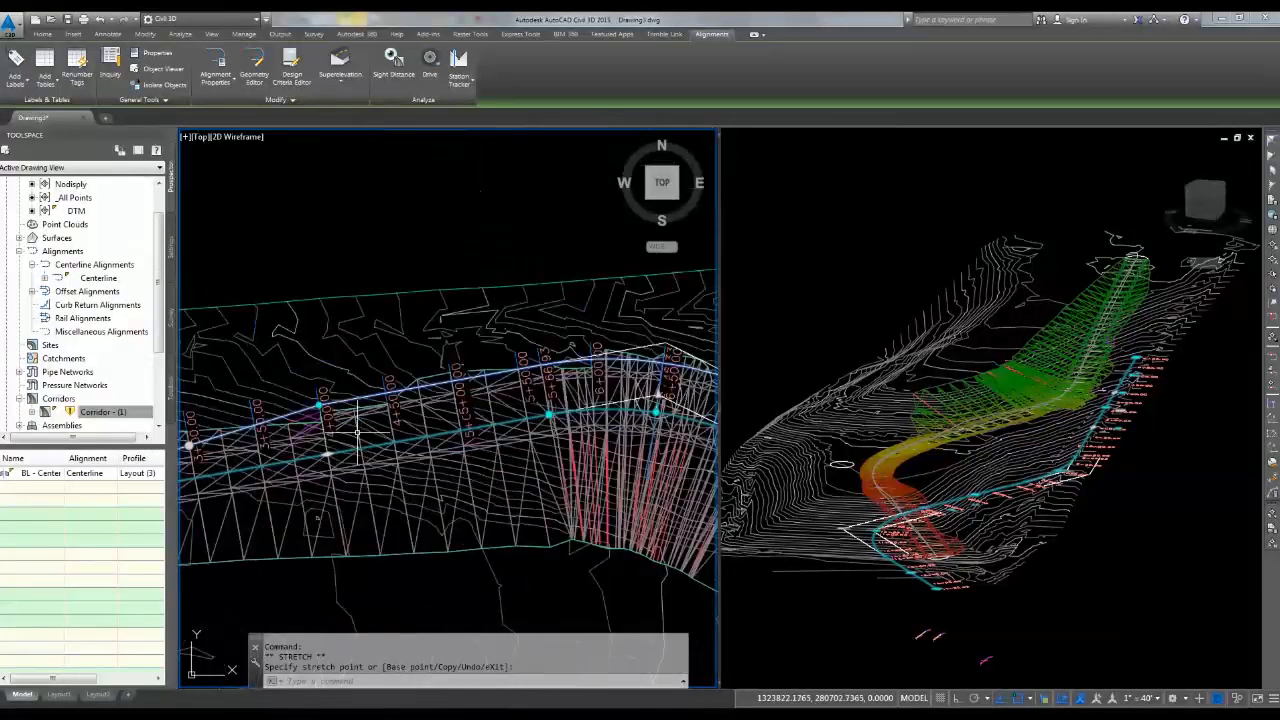
{"action": "scroll", "coordinate": [377, 451], "scroll_direction": "down", "scroll_amount": 3}
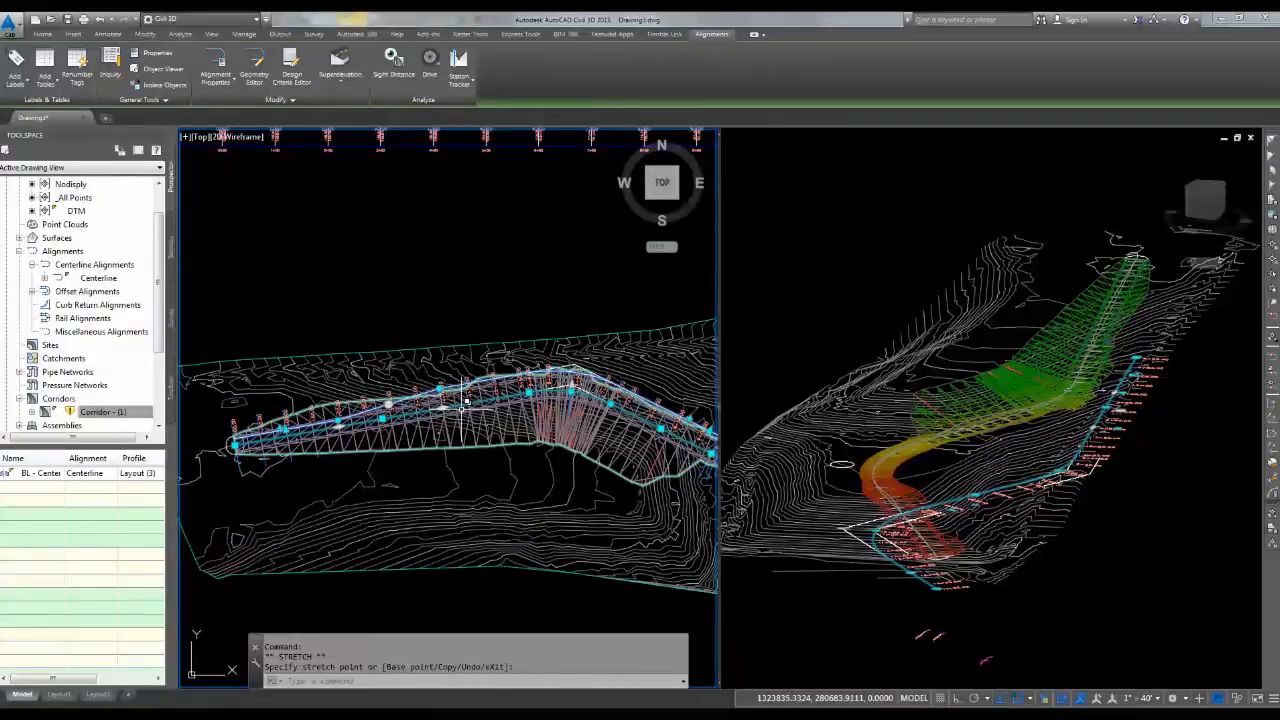
{"action": "scroll", "coordinate": [435, 395], "scroll_direction": "up", "scroll_amount": 2}
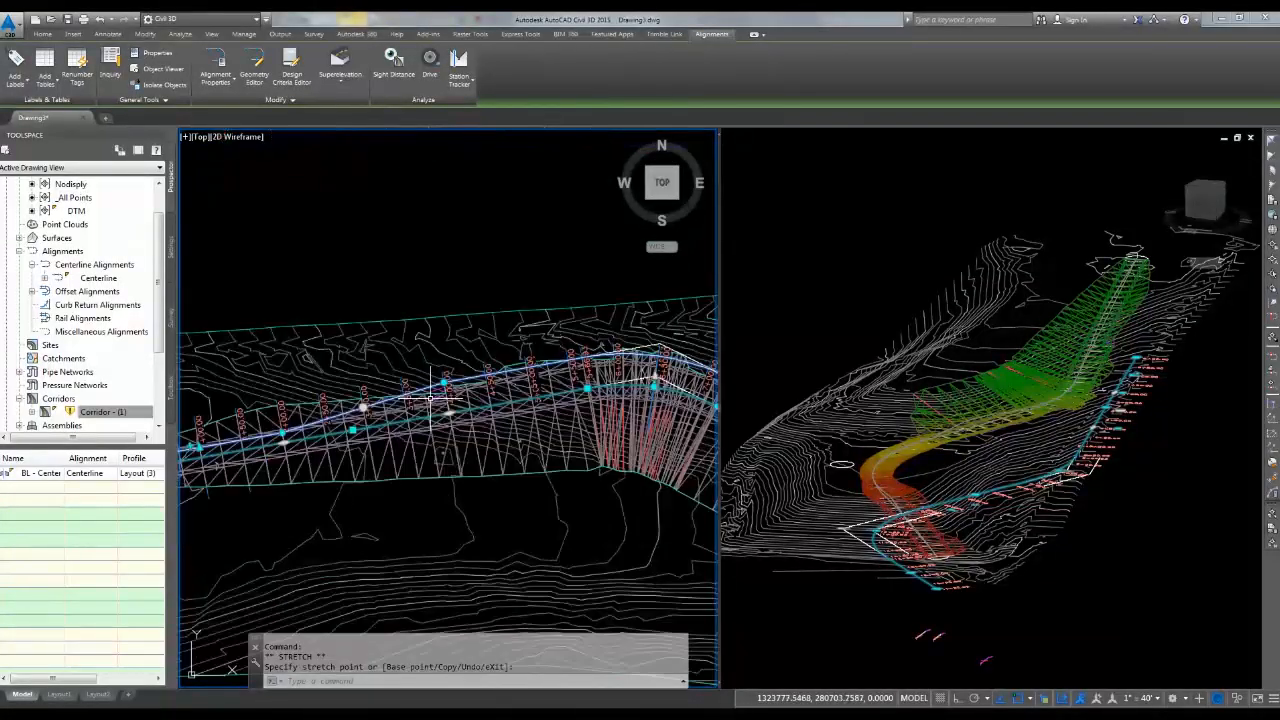
{"action": "right_click", "coordinate": [395, 258]}
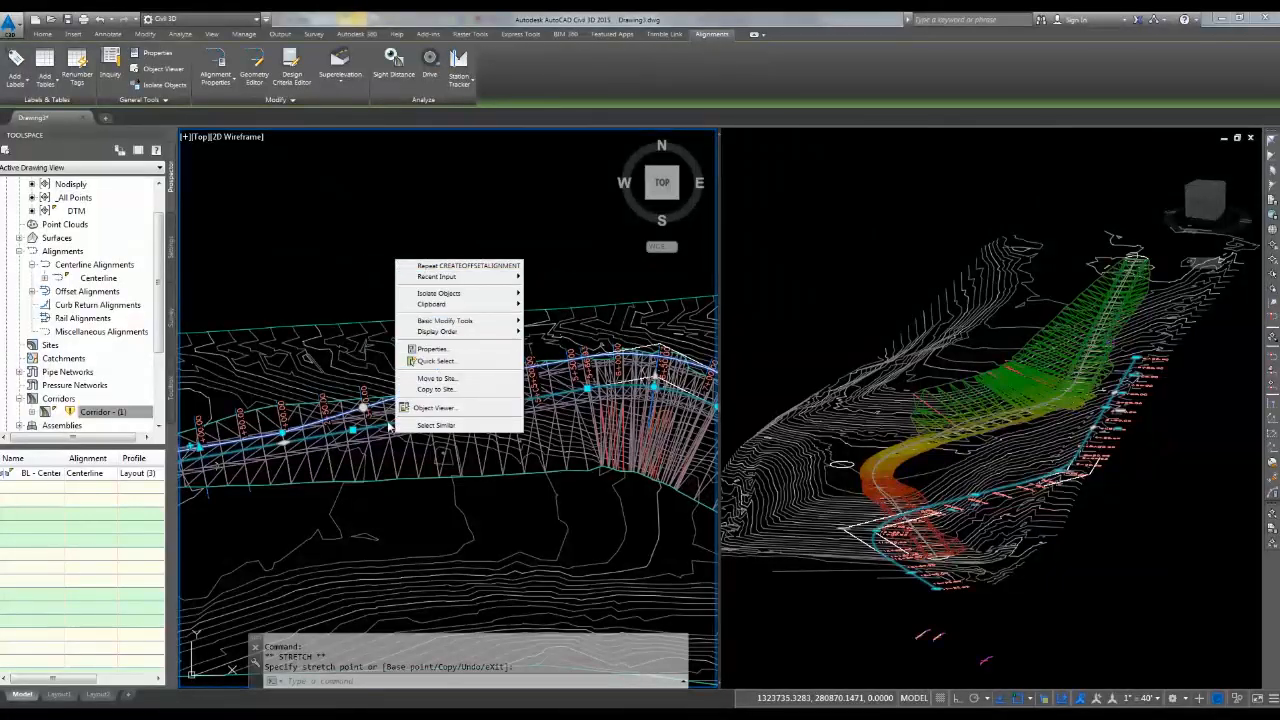
{"action": "key", "text": "Escape"}
{"action": "key", "text": "Escape"}
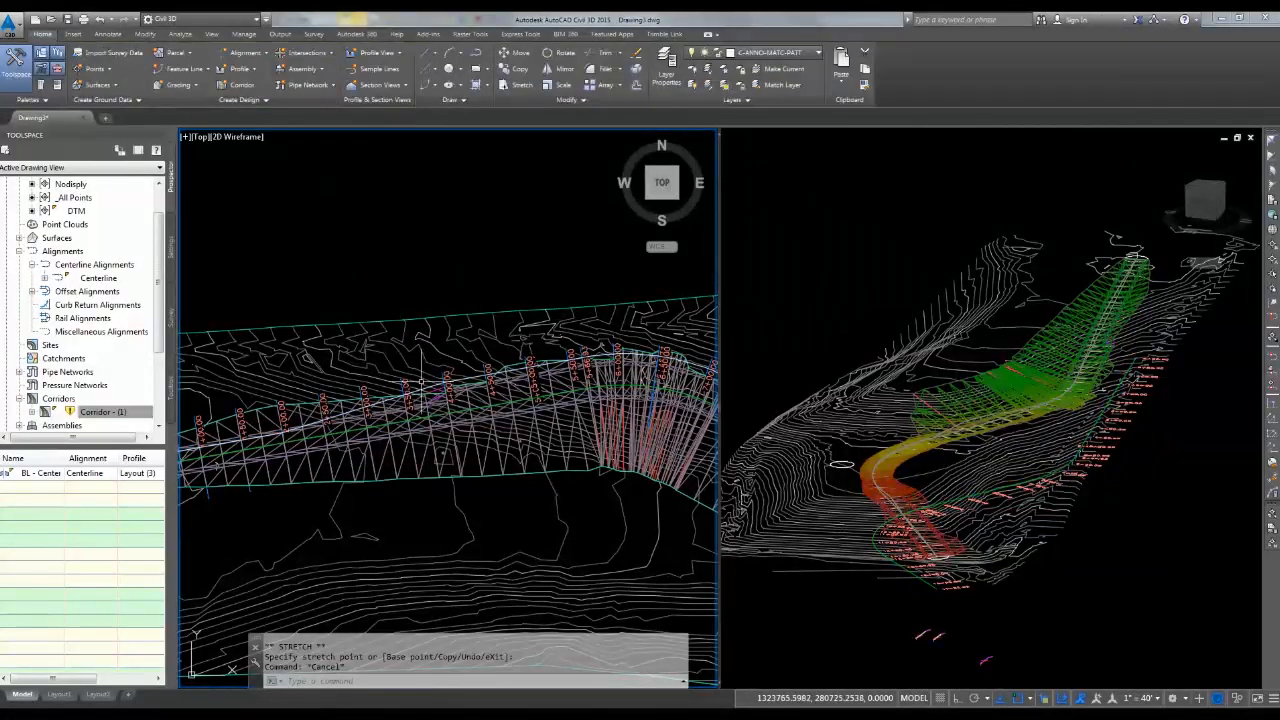
- Review the masking and point-of-intersection settings in the left offset alignment's properties and close them without changes
{"action": "left_click", "coordinate": [434, 382]}
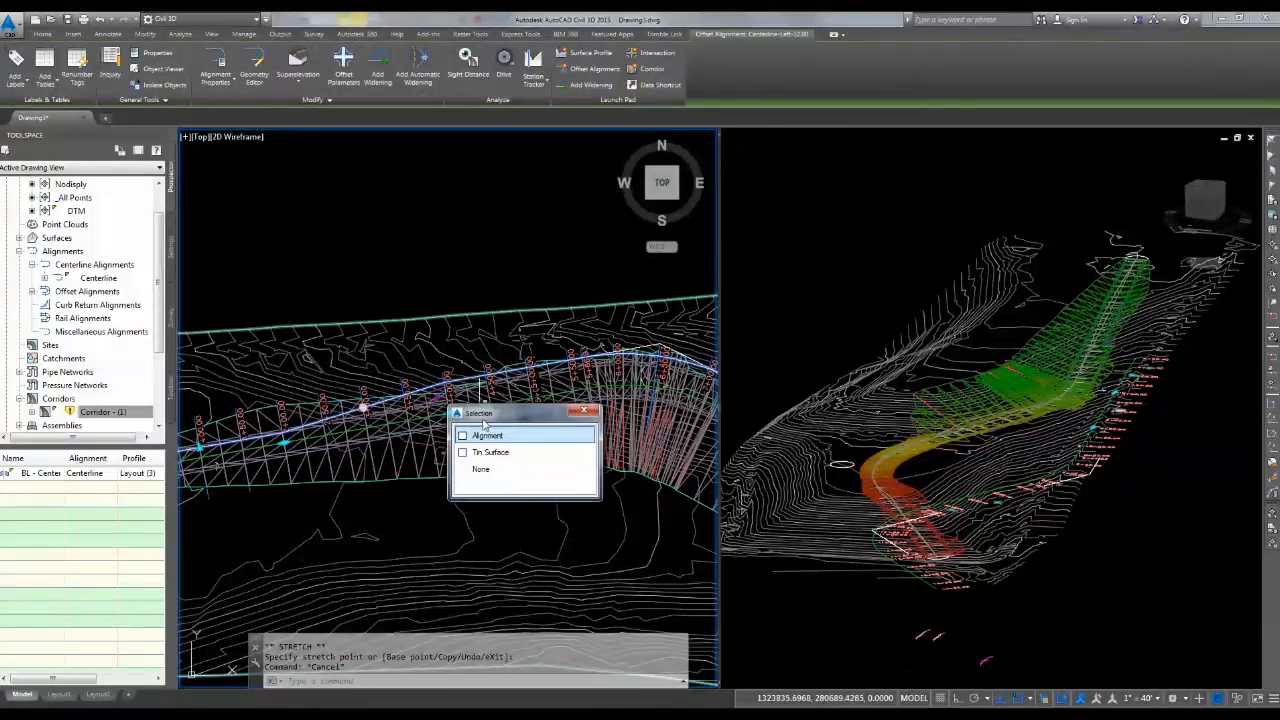
{"action": "left_click", "coordinate": [488, 438]}
{"action": "right_click", "coordinate": [430, 252]}
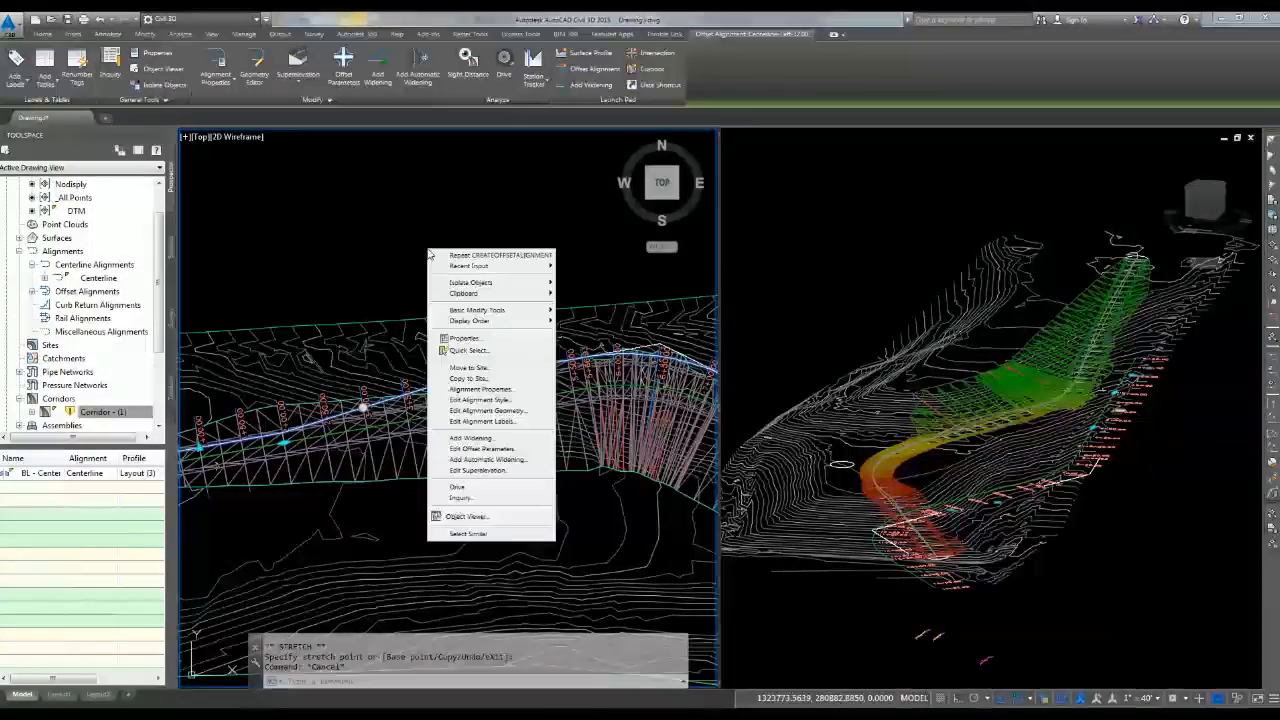
{"action": "left_click", "coordinate": [481, 390]}
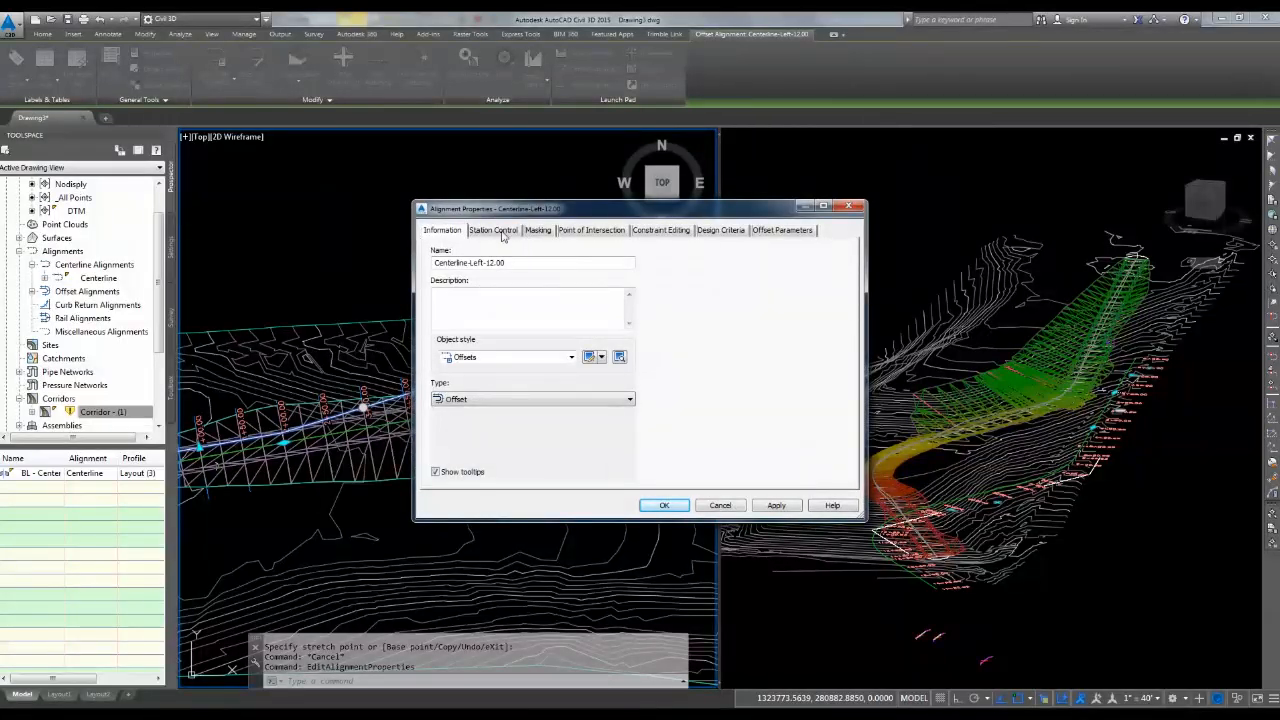
{"action": "left_click", "coordinate": [537, 231]}
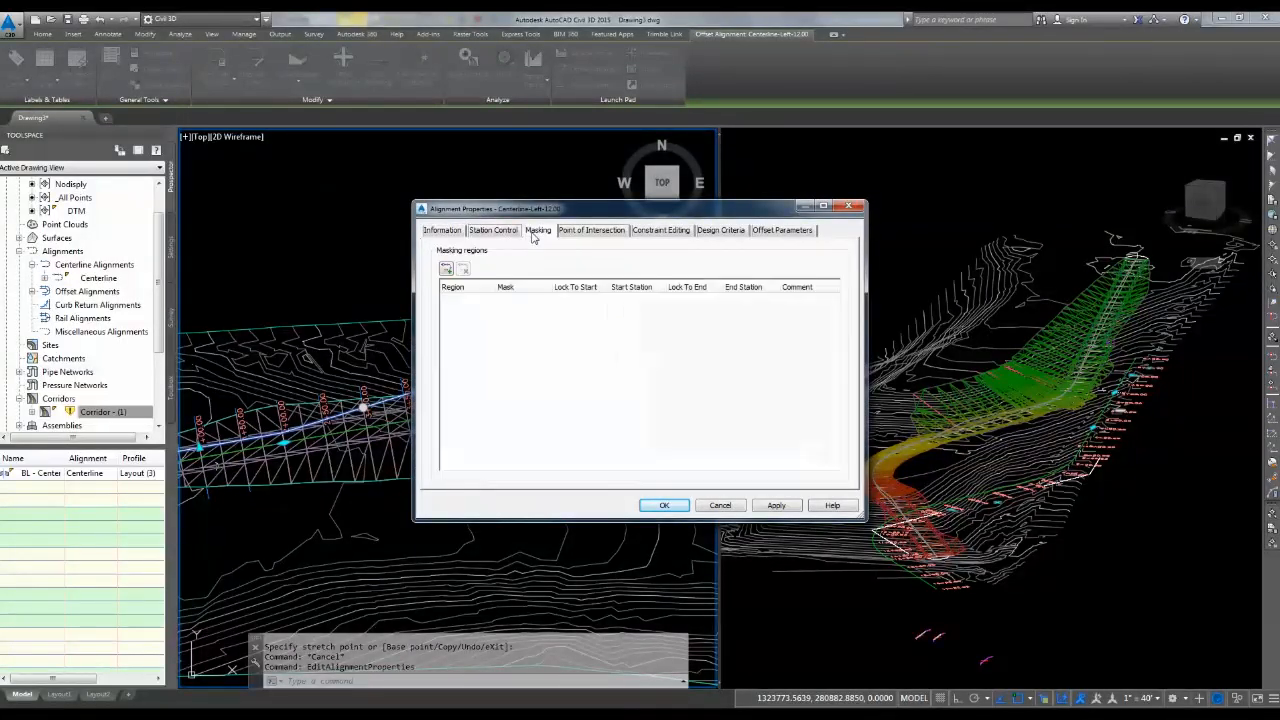
{"action": "left_click", "coordinate": [594, 233]}
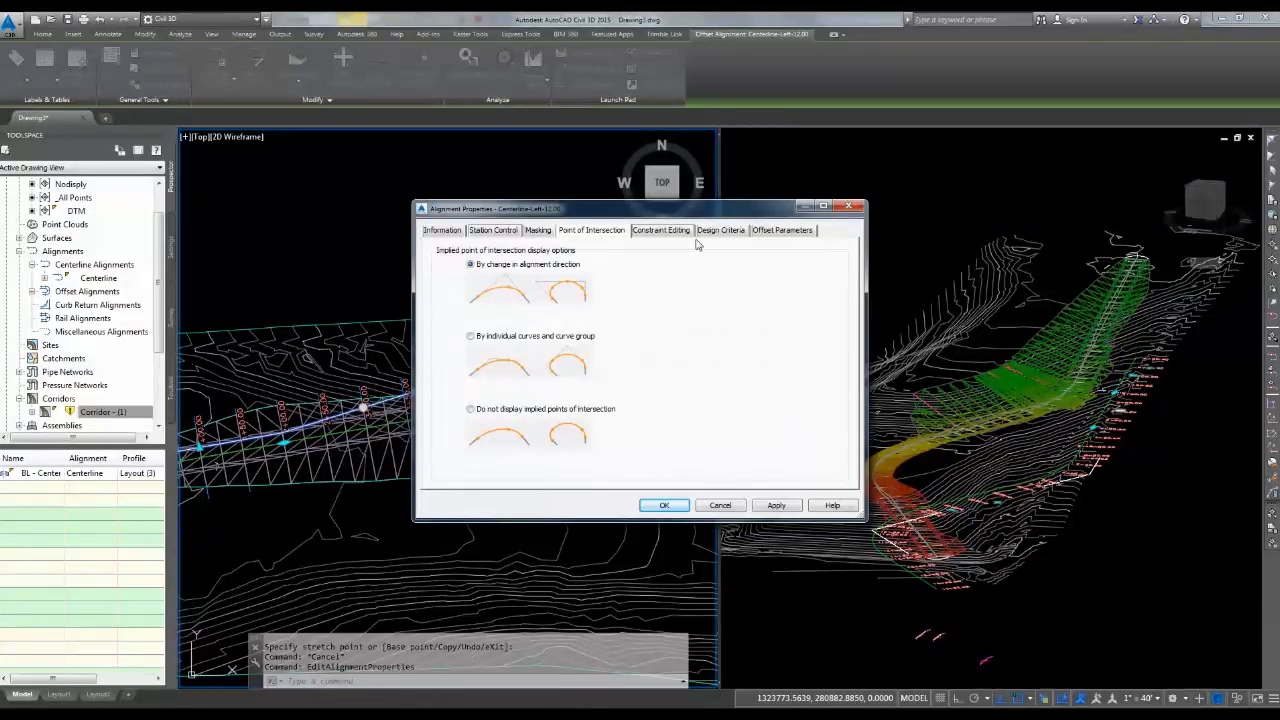
{"action": "left_click", "coordinate": [736, 502]}
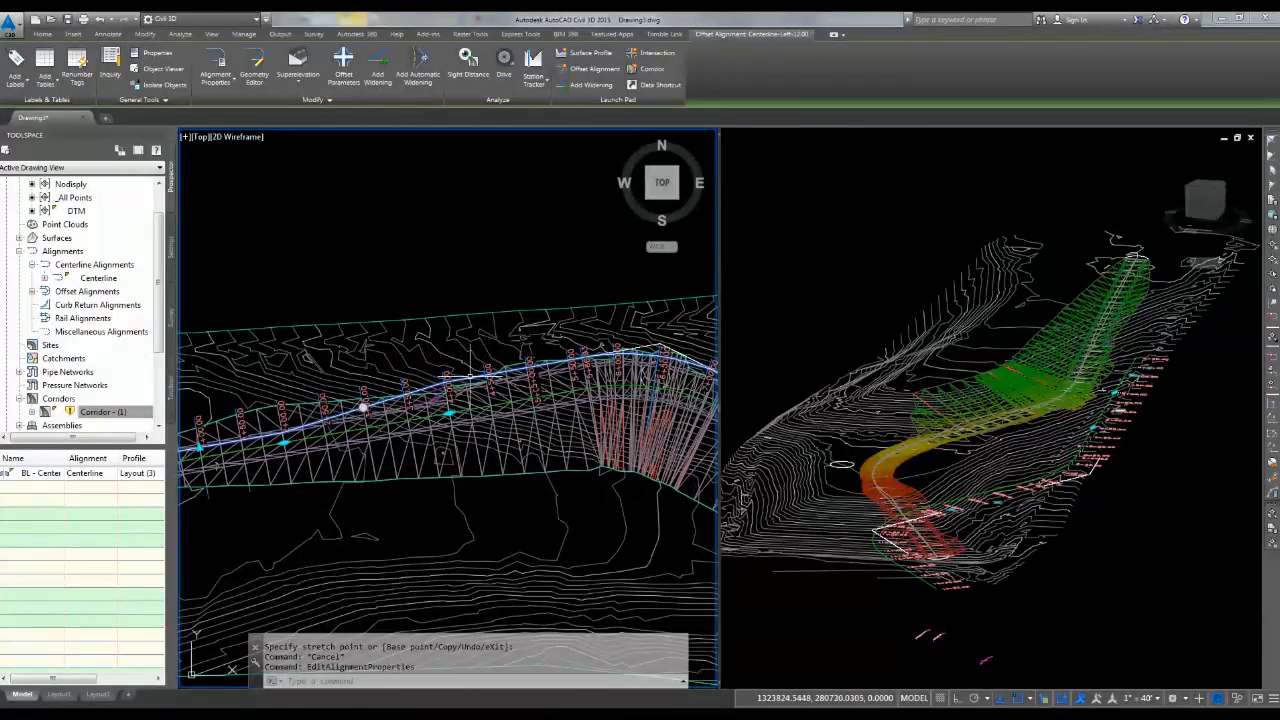
- Set the widening region's offset to -24 feet in the left offset alignment's offset parameters, and close the parameters
{"action": "left_click", "coordinate": [471, 377]}
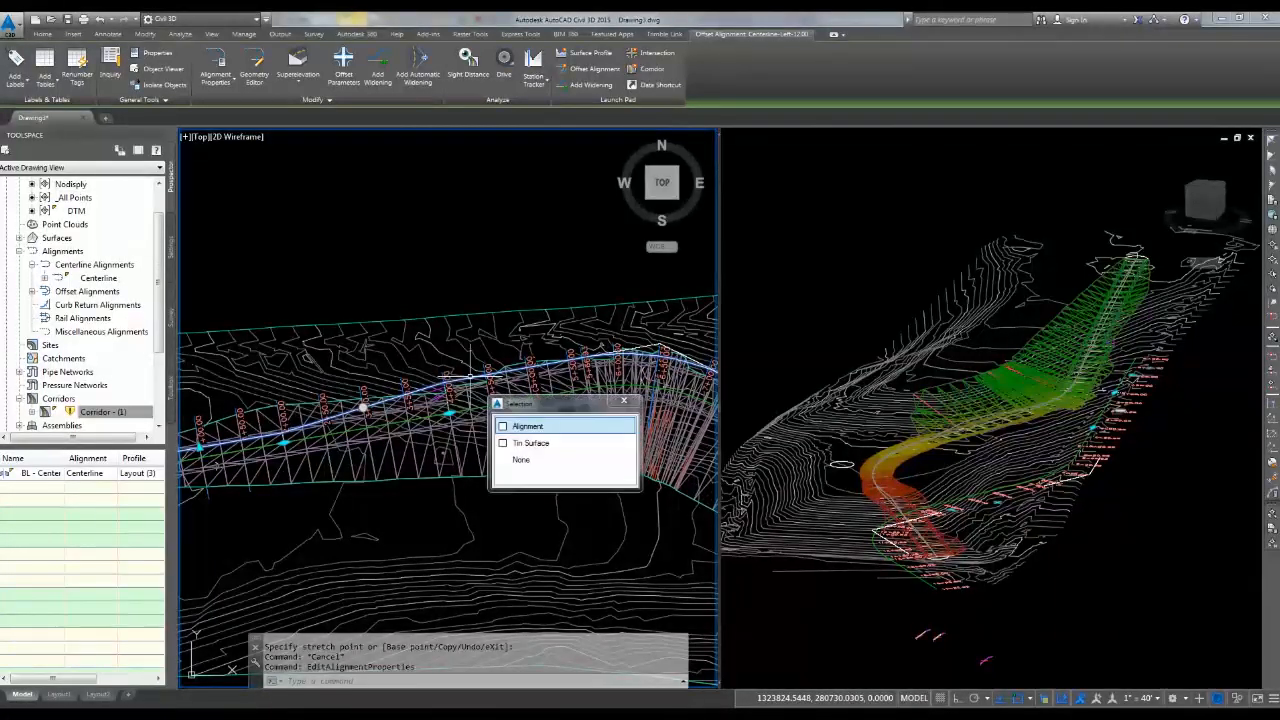
{"action": "left_click", "coordinate": [515, 428]}
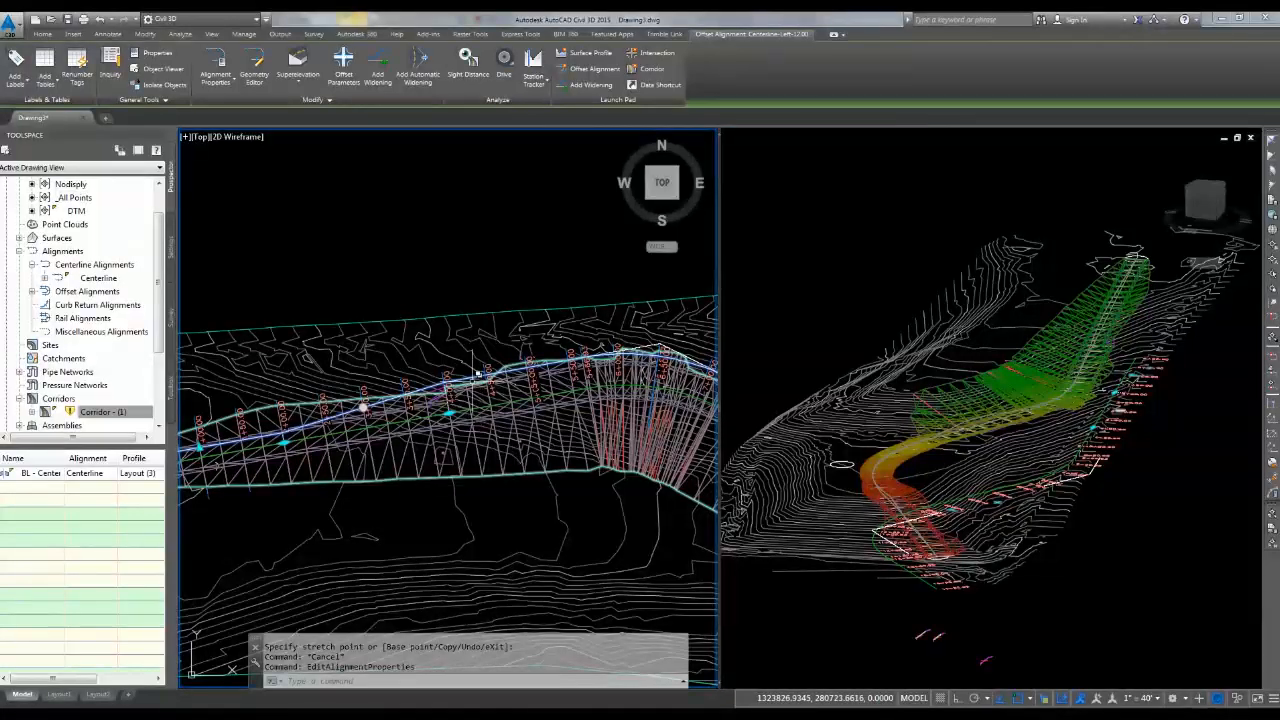
{"action": "left_click", "coordinate": [471, 377]}
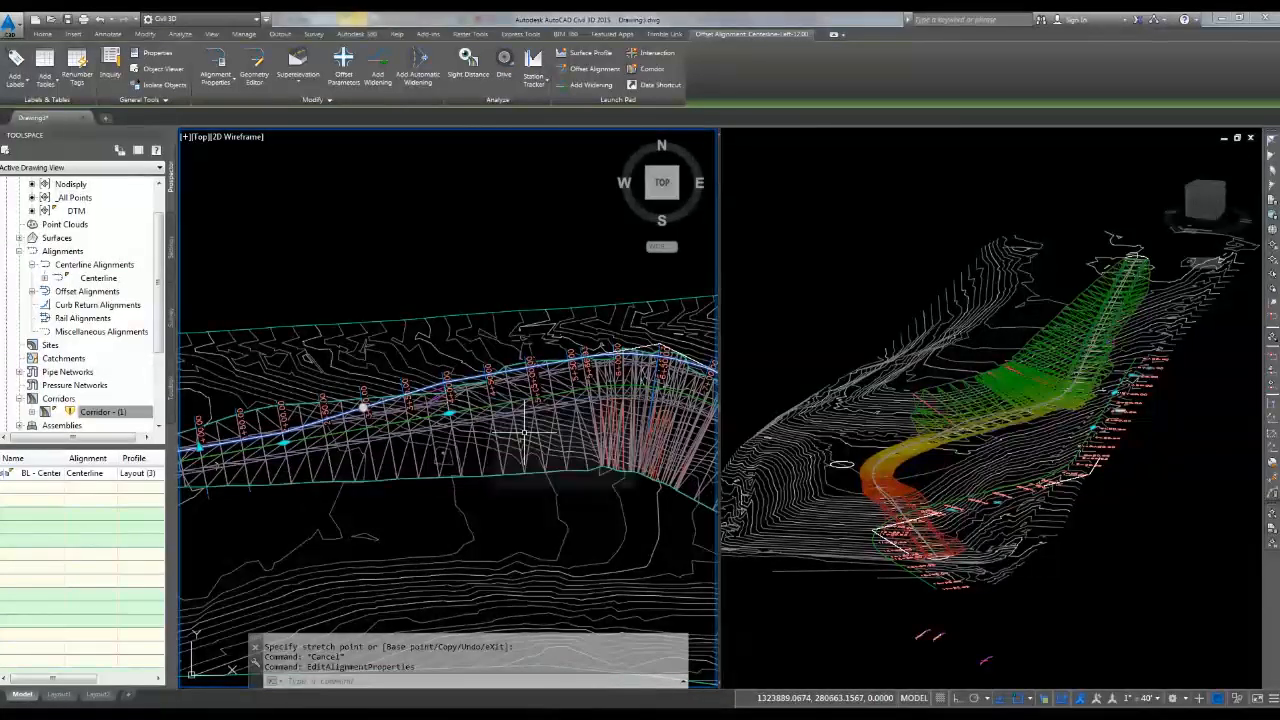
{"action": "right_click", "coordinate": [366, 224]}
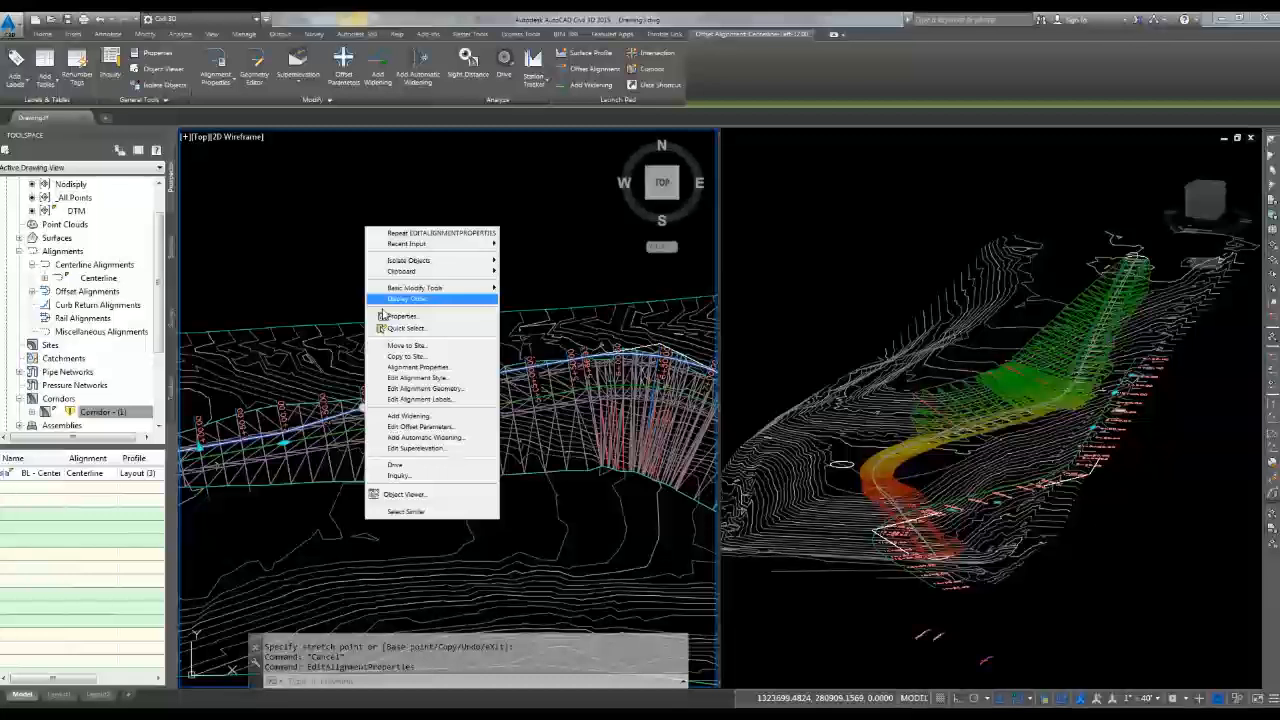
{"action": "left_click", "coordinate": [437, 431]}
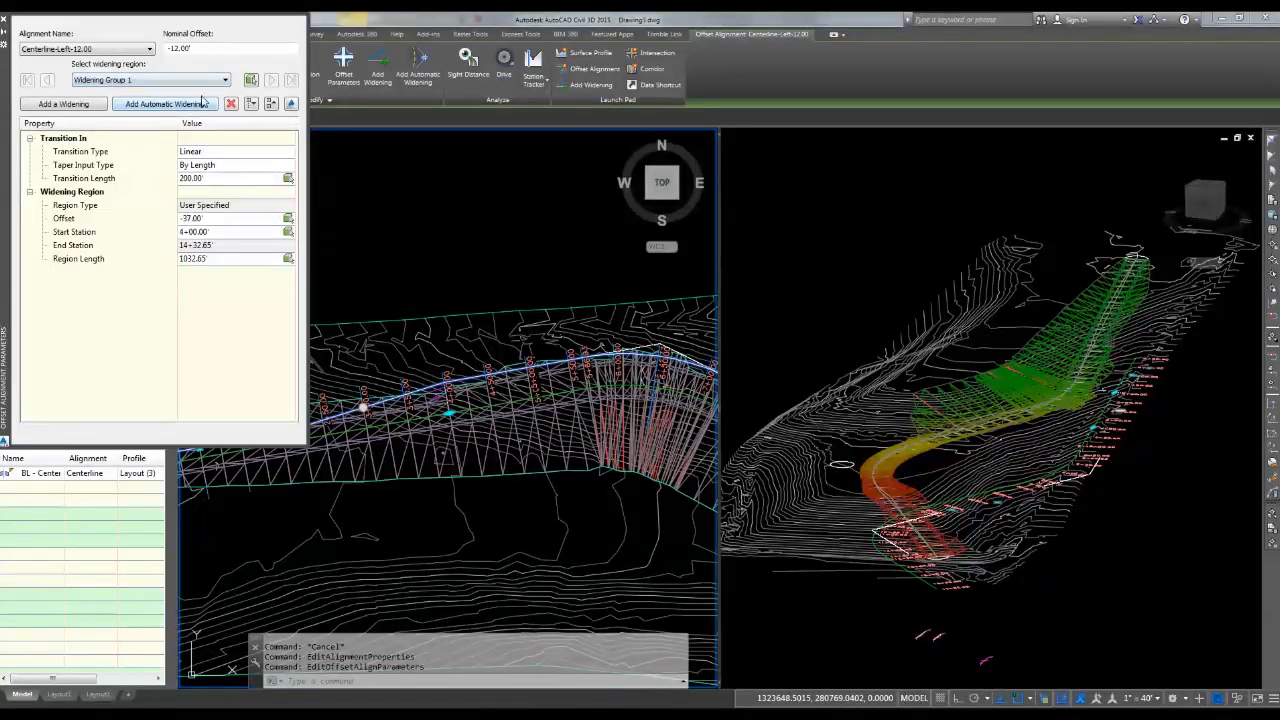
{"action": "left_click", "coordinate": [222, 221]}
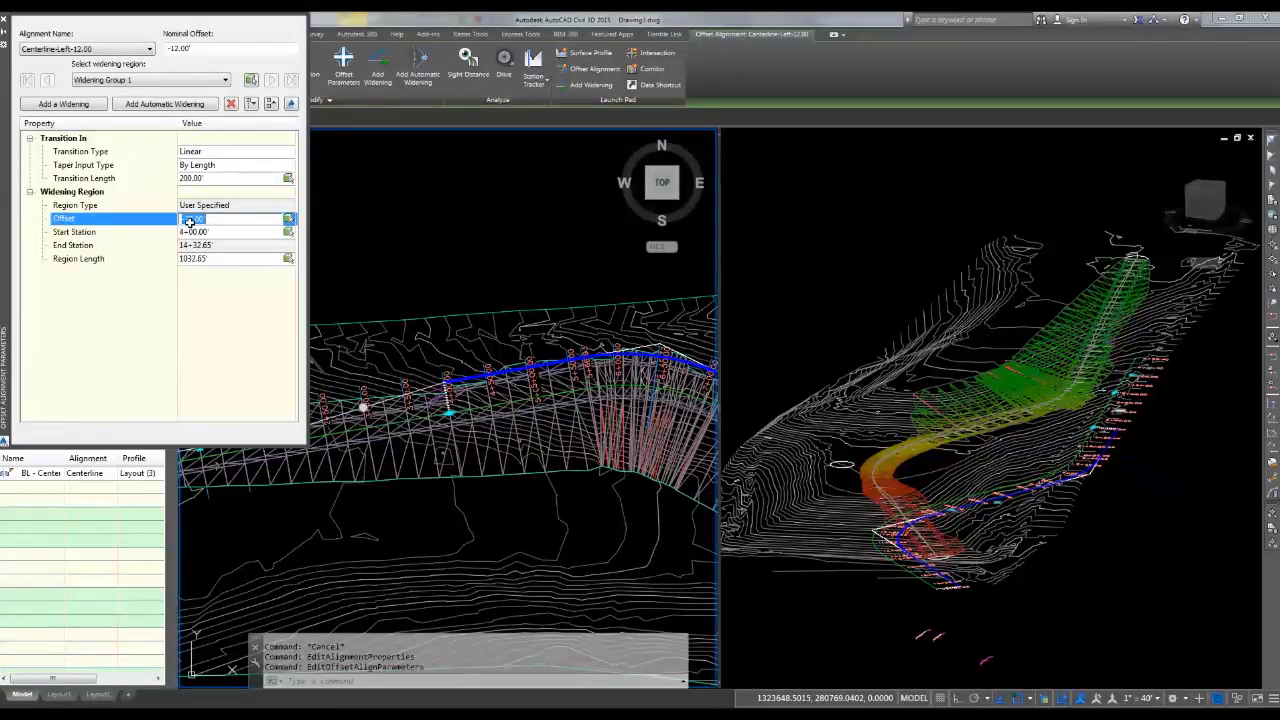
{"action": "type", "text": "-24"}
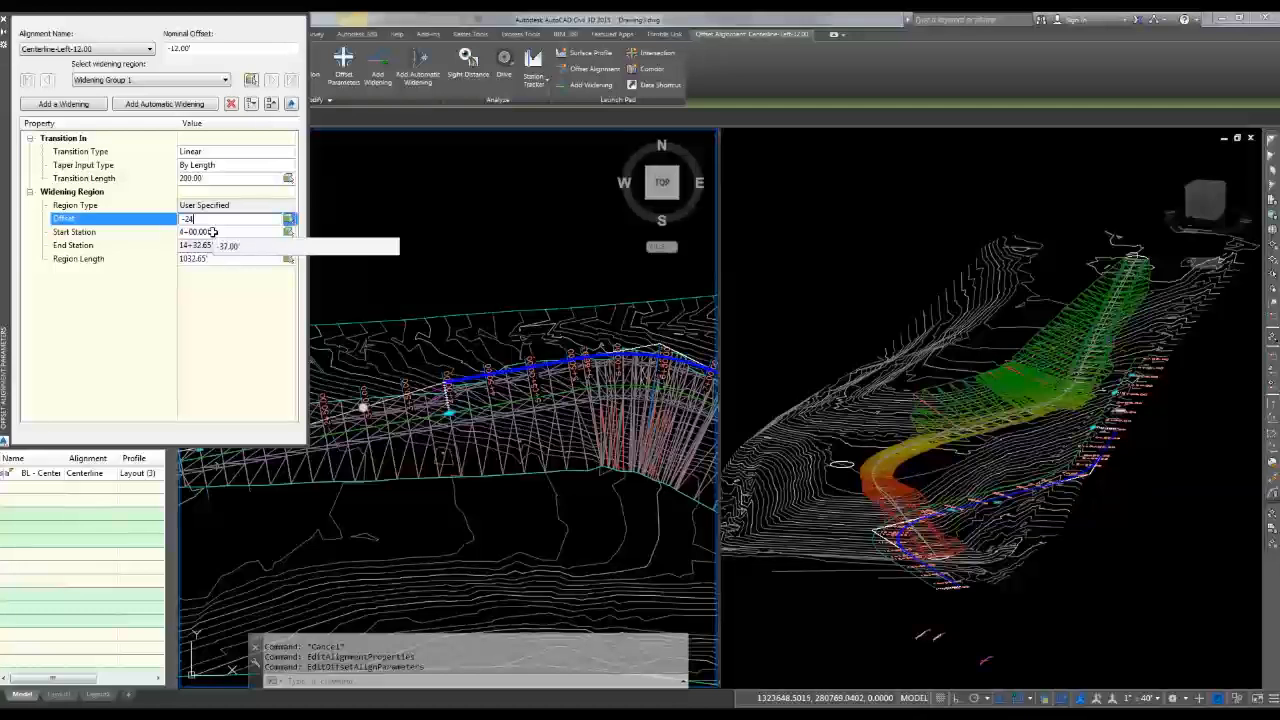
{"action": "key", "text": "Return"}
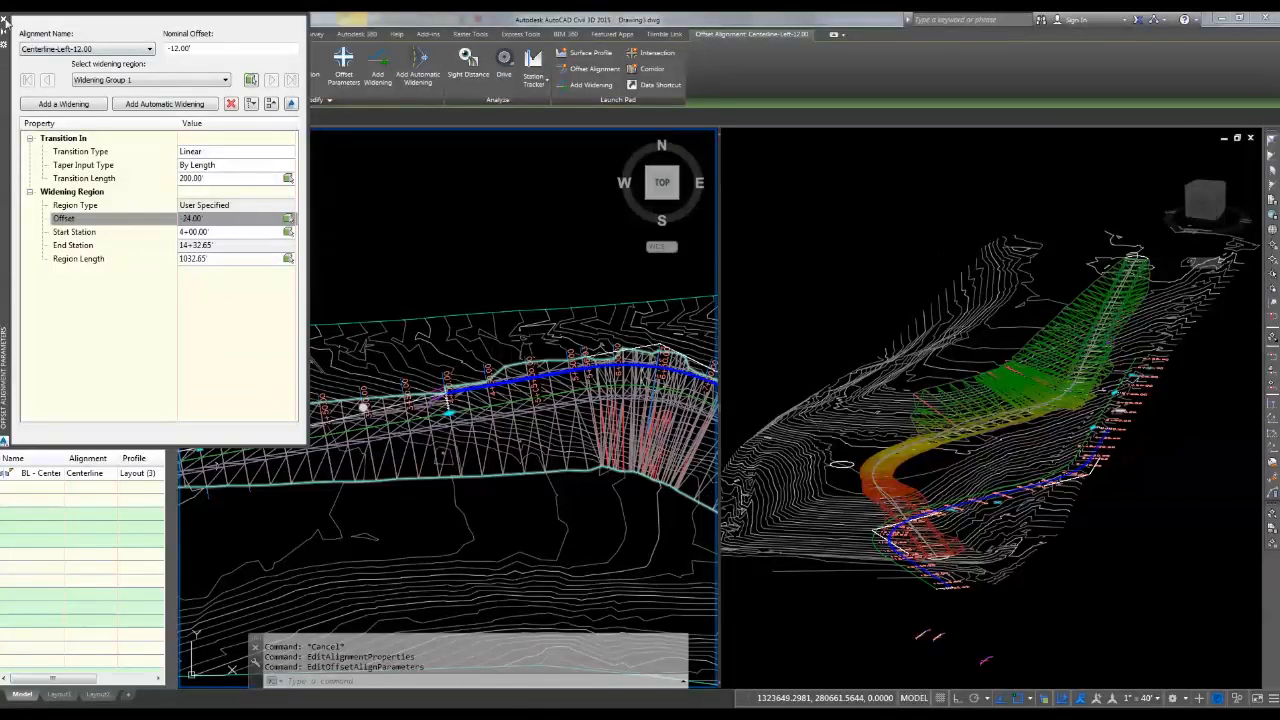
{"action": "left_click", "coordinate": [5, 22]}
{"action": "key", "text": "Escape"}
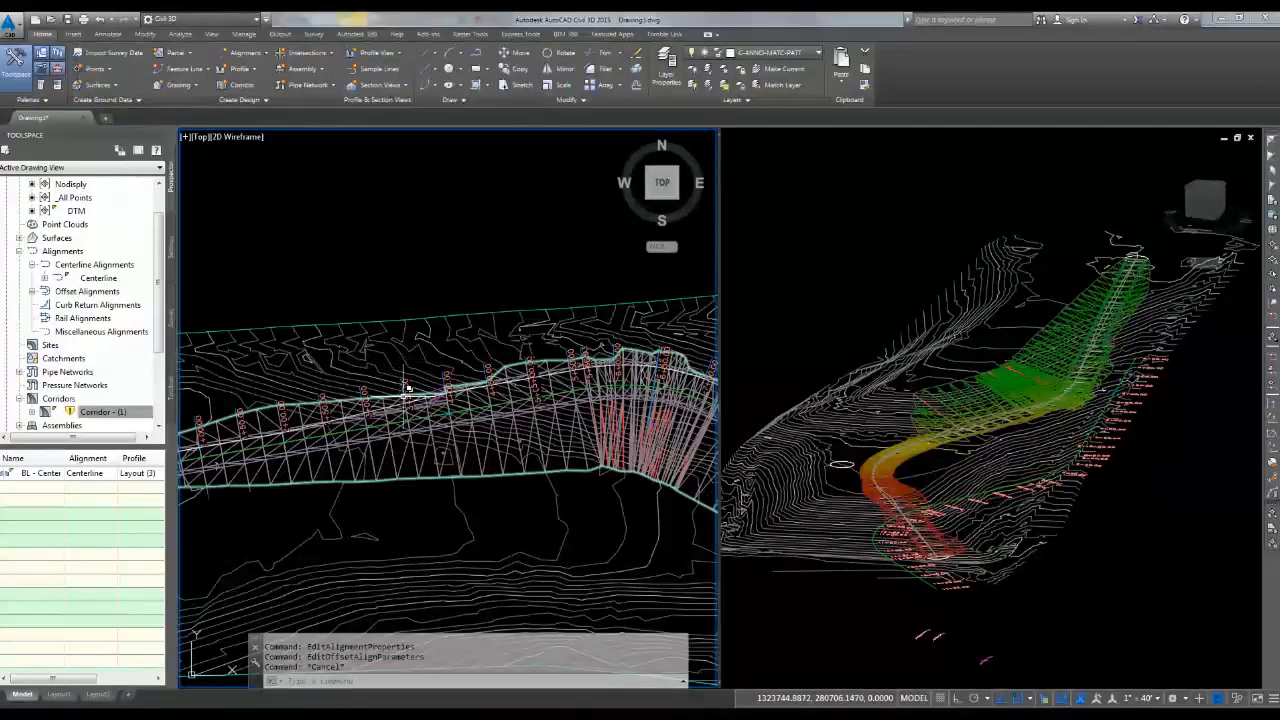
- Open the target mapping of the corridor region between stations 2+00 and 4+00
{"action": "scroll", "coordinate": [410, 390], "scroll_direction": "up", "scroll_amount": 2}
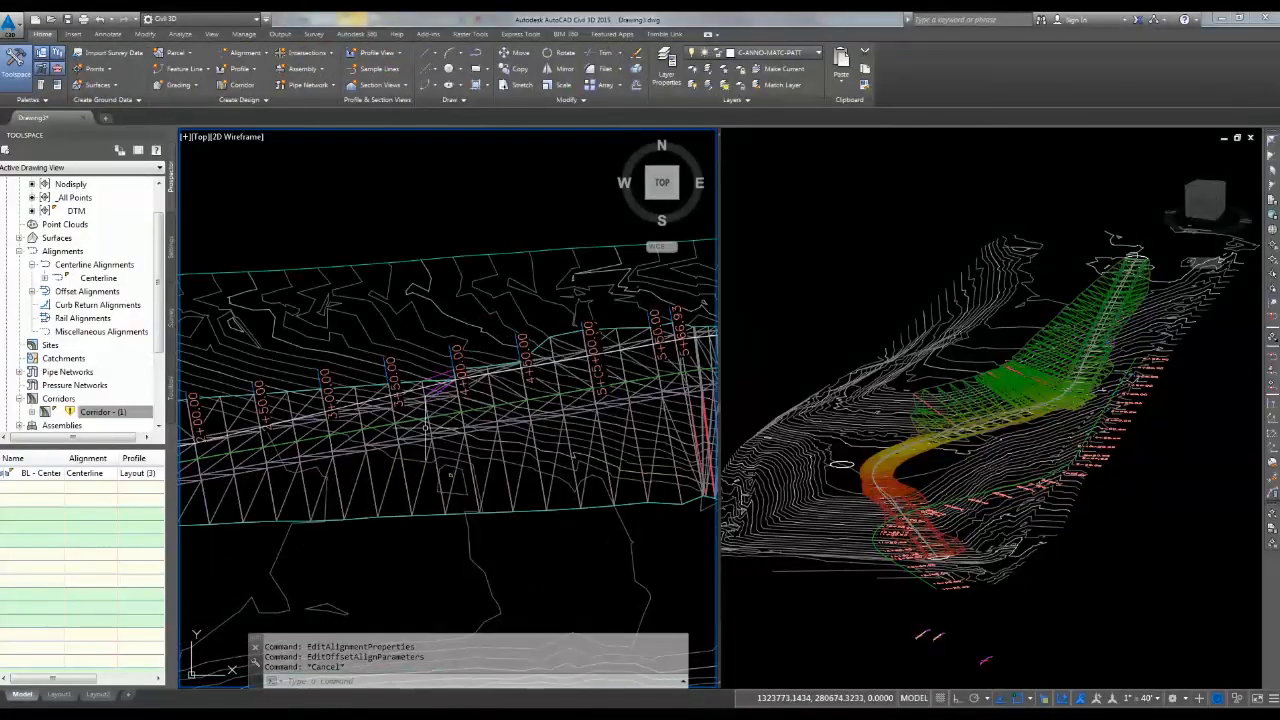
{"action": "left_click", "coordinate": [430, 405]}
{"action": "left_click", "coordinate": [476, 476]}
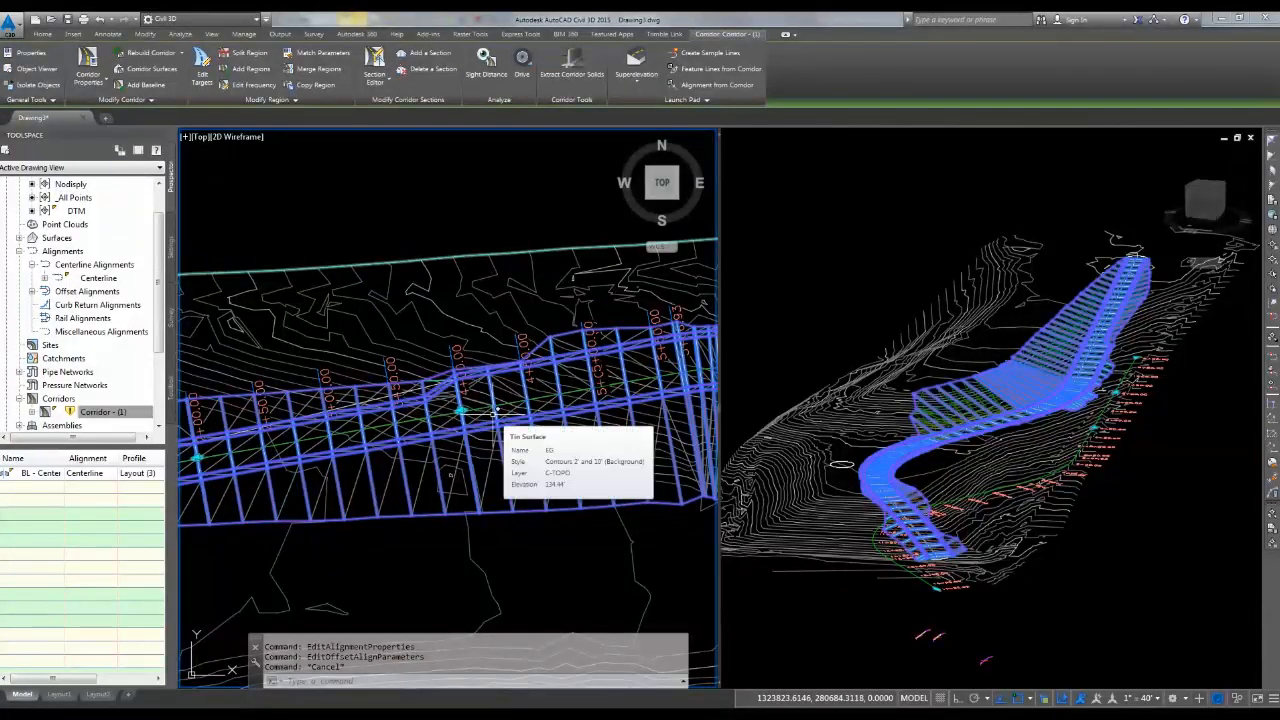
{"action": "right_click", "coordinate": [413, 216]}
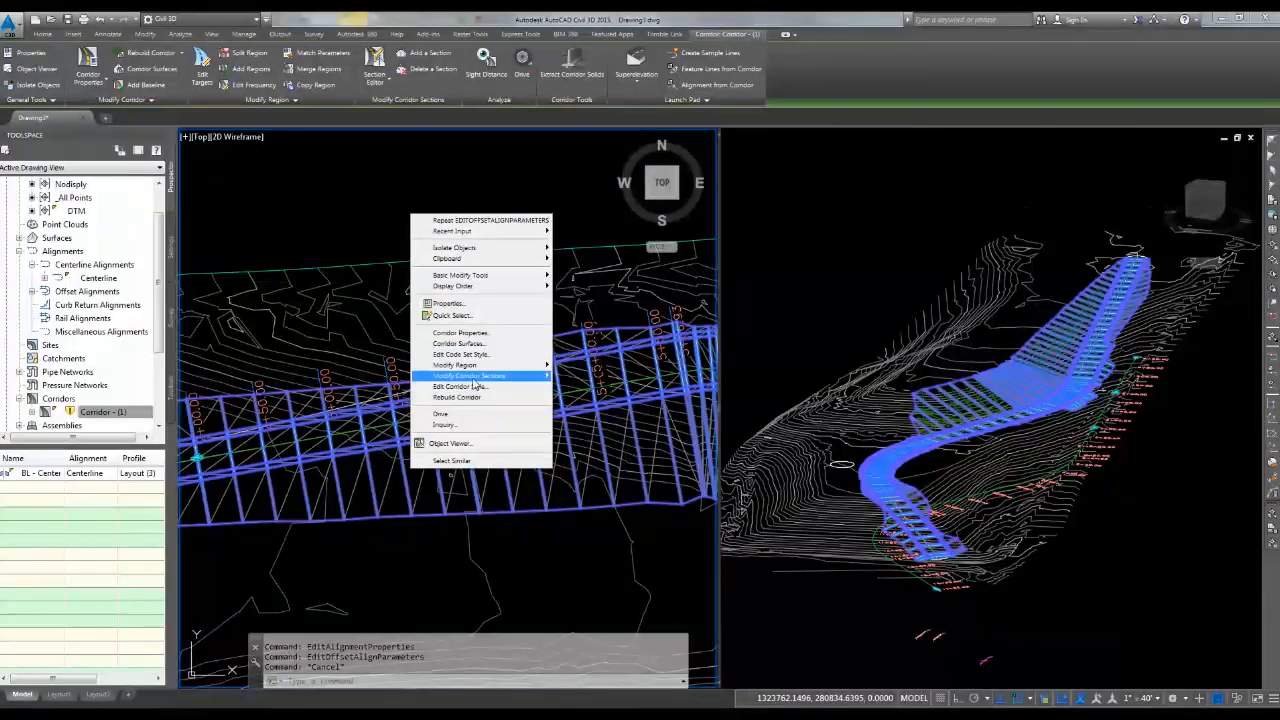
{"action": "mouse_move", "coordinate": [473, 377]}
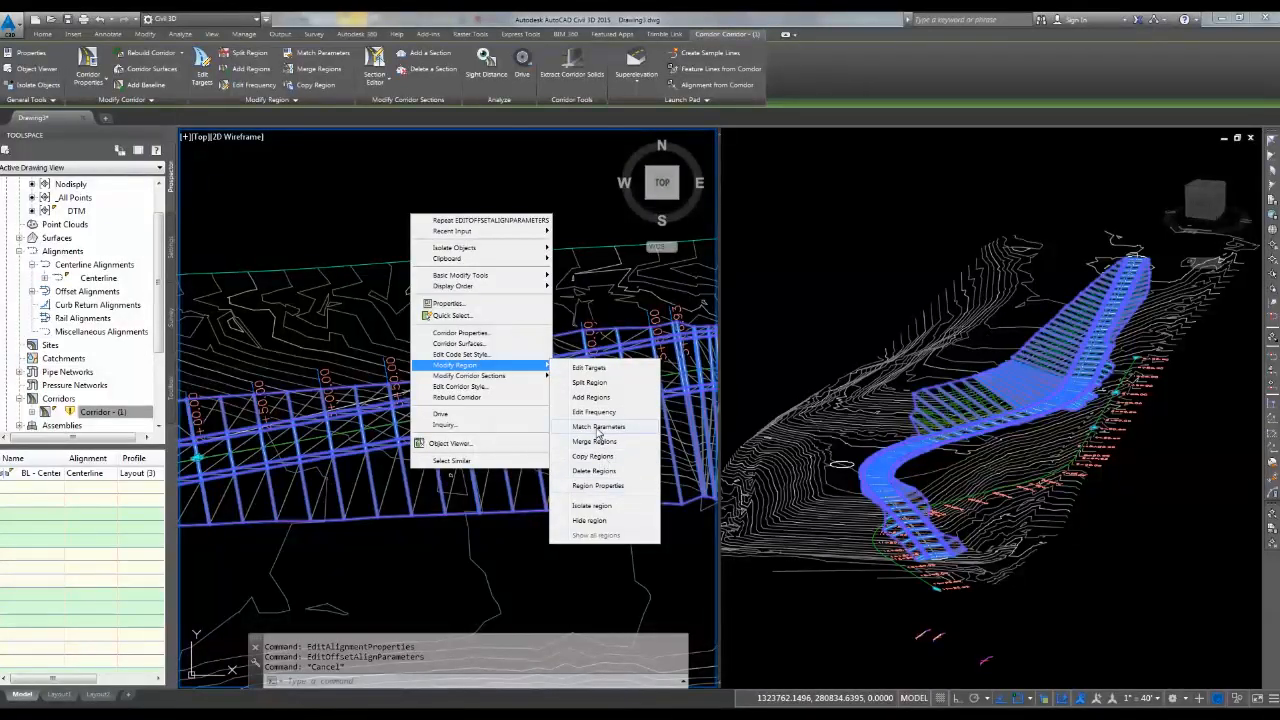
{"action": "left_click", "coordinate": [589, 368]}
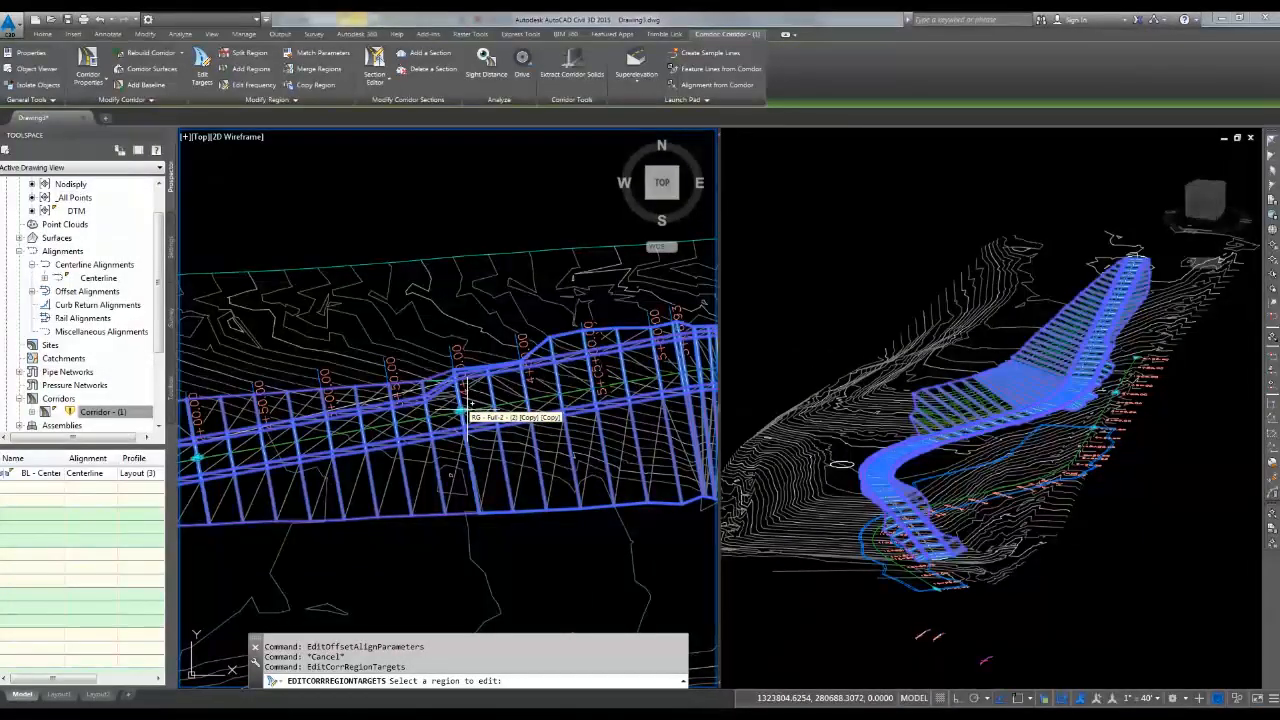
{"action": "left_click", "coordinate": [430, 405]}
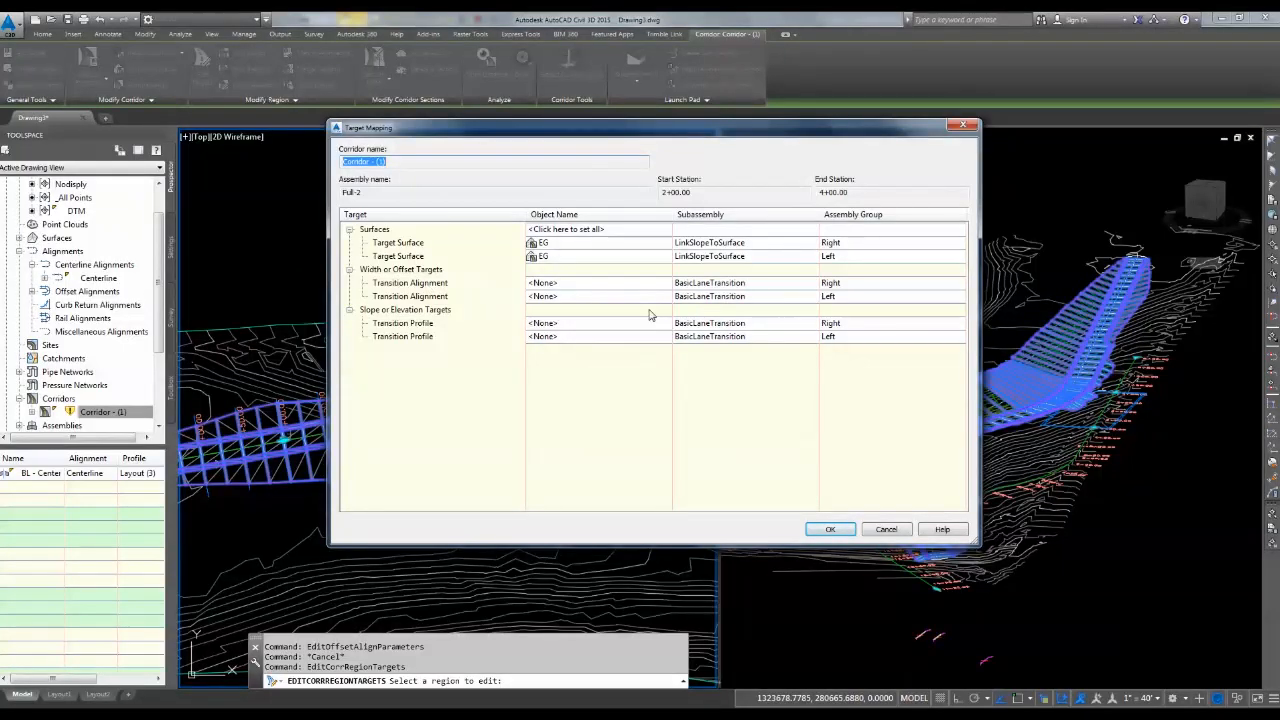
- Set the left BasicLaneTransition's transition alignment target to Centerline-Left-12.00 and accept the target mapping
{"action": "left_click", "coordinate": [563, 296]}
{"action": "left_click", "coordinate": [592, 259]}
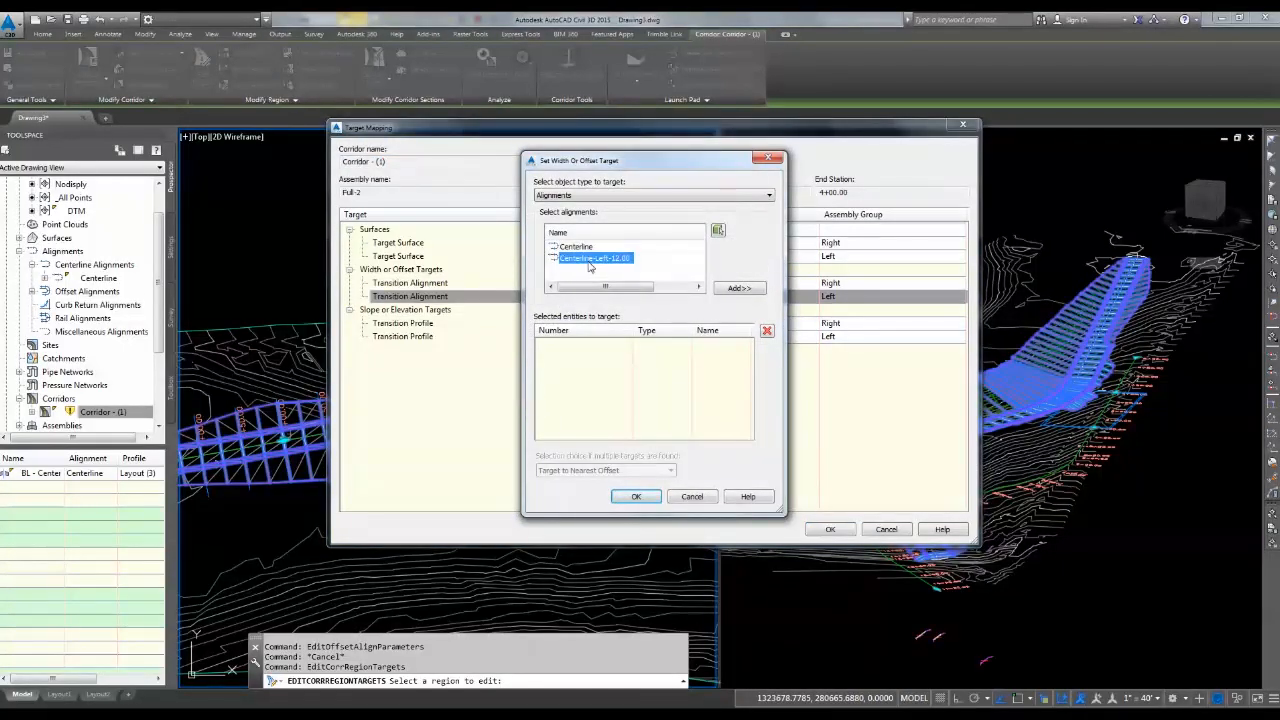
{"action": "left_click", "coordinate": [735, 288]}
{"action": "left_click", "coordinate": [638, 497]}
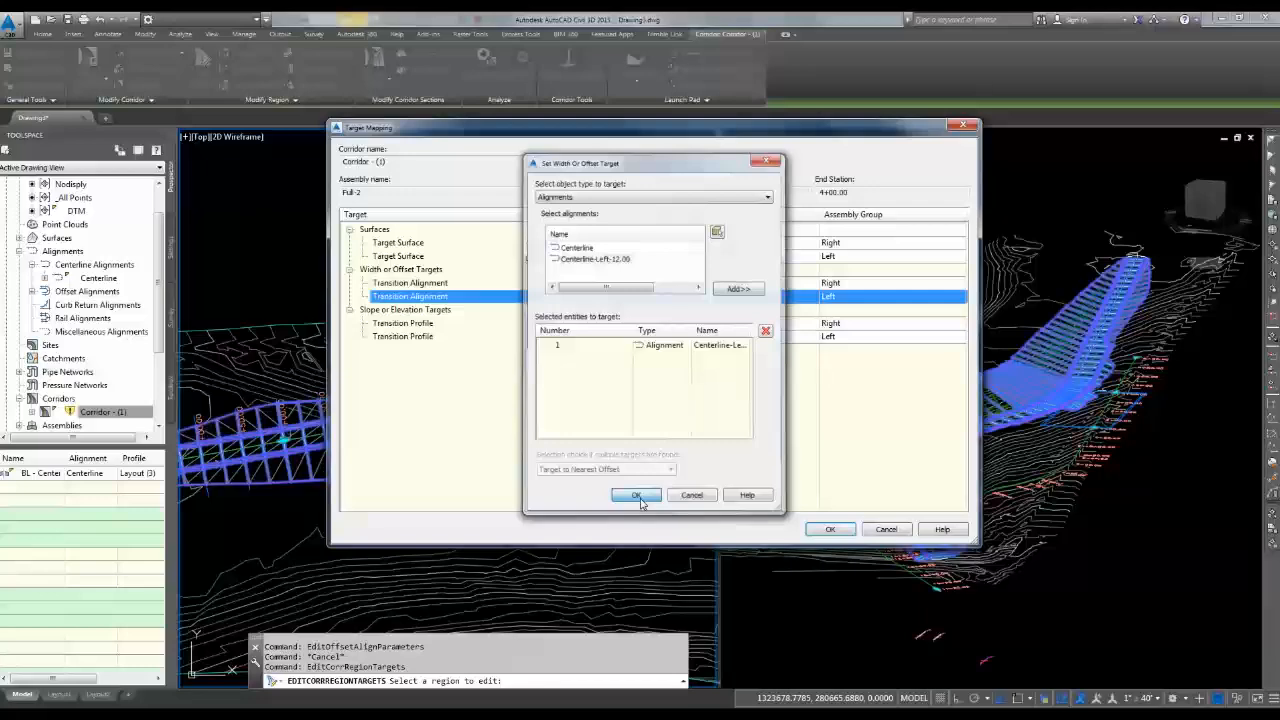
{"action": "left_click", "coordinate": [830, 529]}
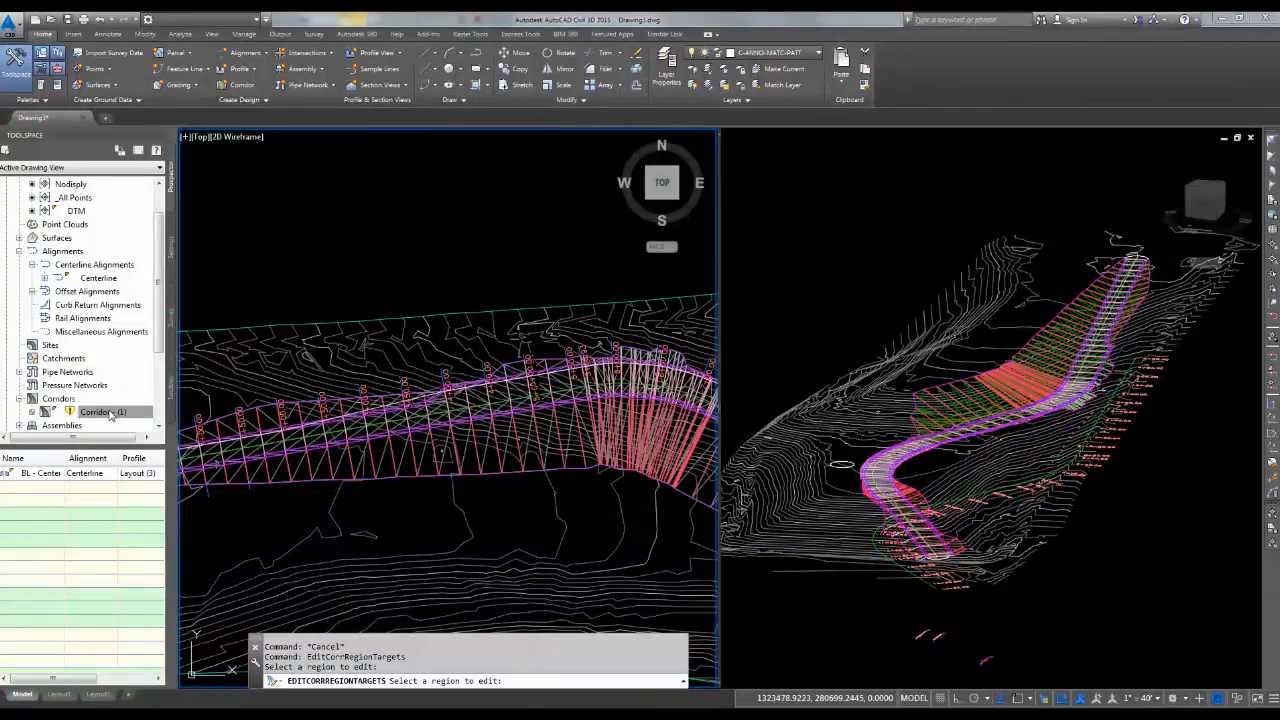
- Rebuild the corridor and close the event viewer
{"action": "right_click", "coordinate": [115, 412]}
{"action": "left_click", "coordinate": [152, 449]}
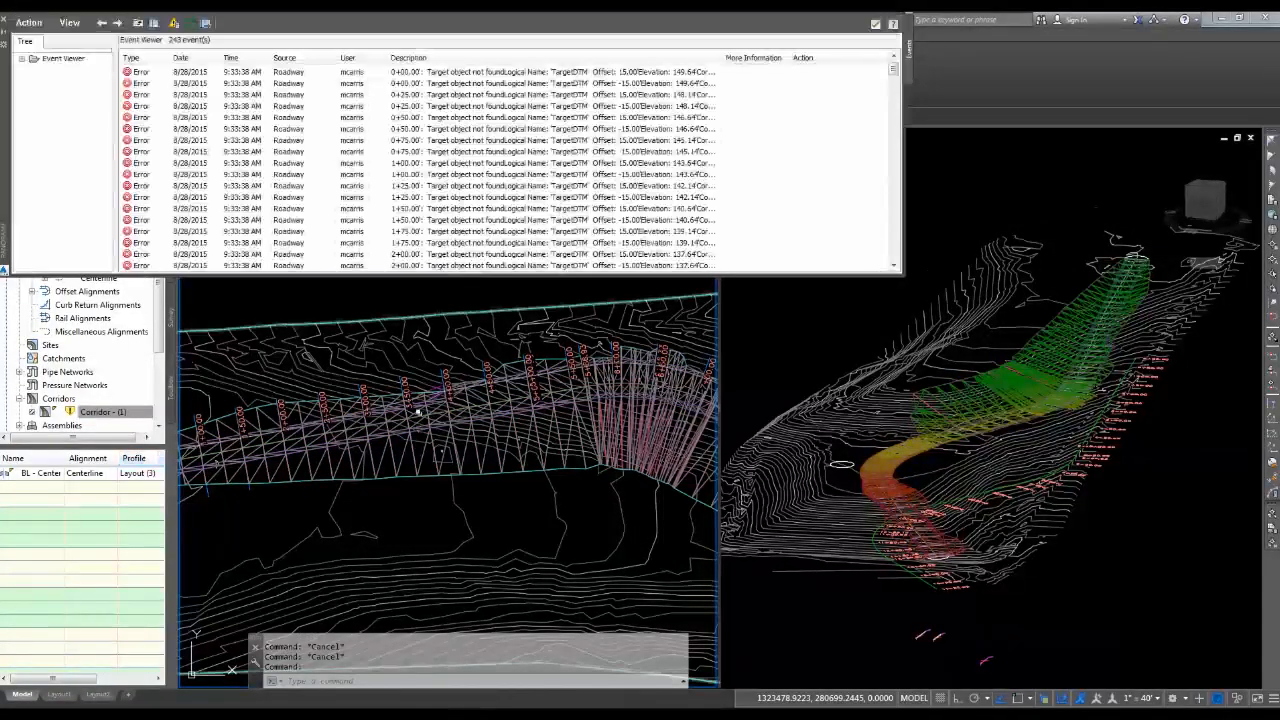
{"action": "left_click", "coordinate": [875, 23]}
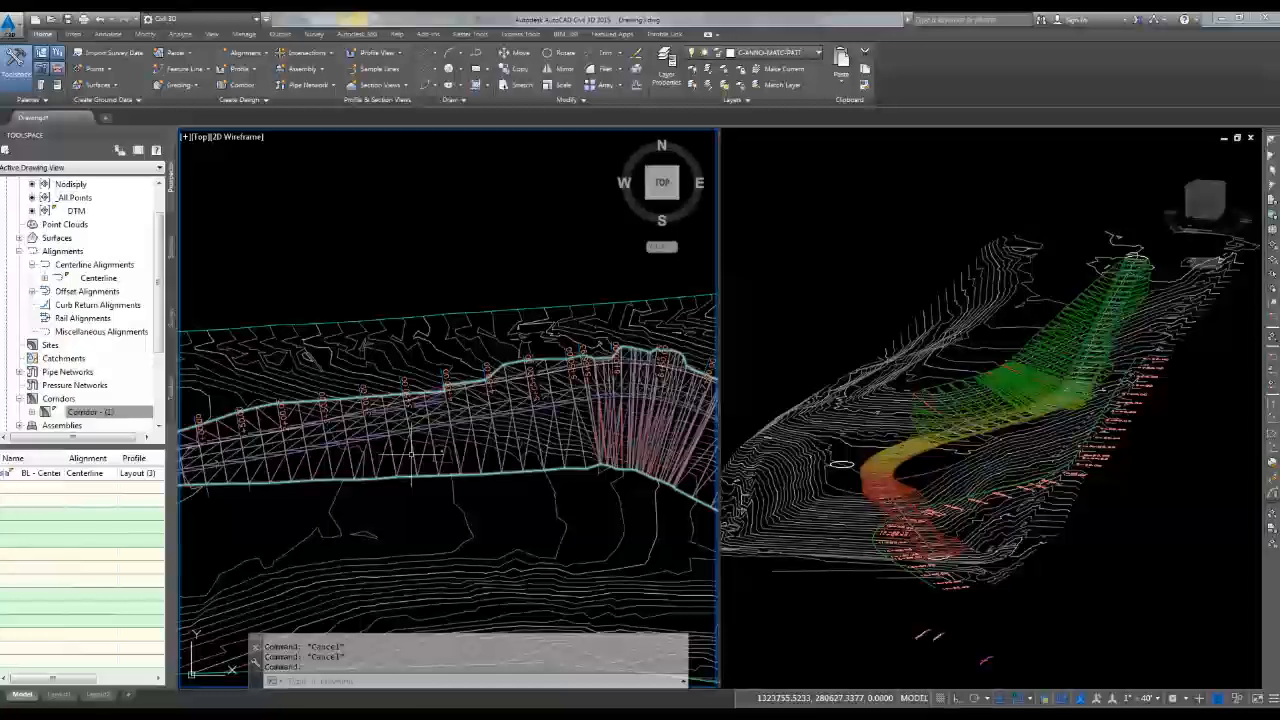
- Open the subassembly parameters of the left BasicLaneTransition lane in the upper assembly
{"action": "scroll", "coordinate": [563, 407], "scroll_direction": "down", "scroll_amount": 6}
{"action": "scroll", "coordinate": [564, 405], "scroll_direction": "up", "scroll_amount": 8}
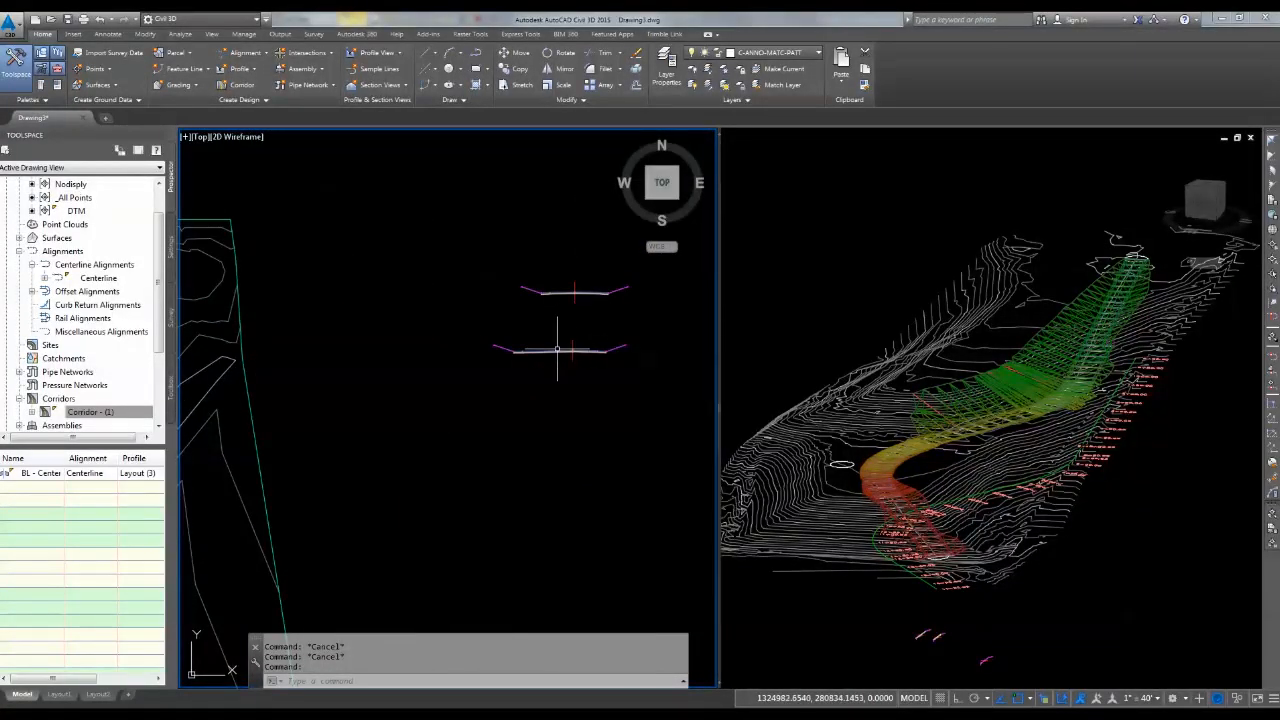
{"action": "left_click", "coordinate": [557, 350]}
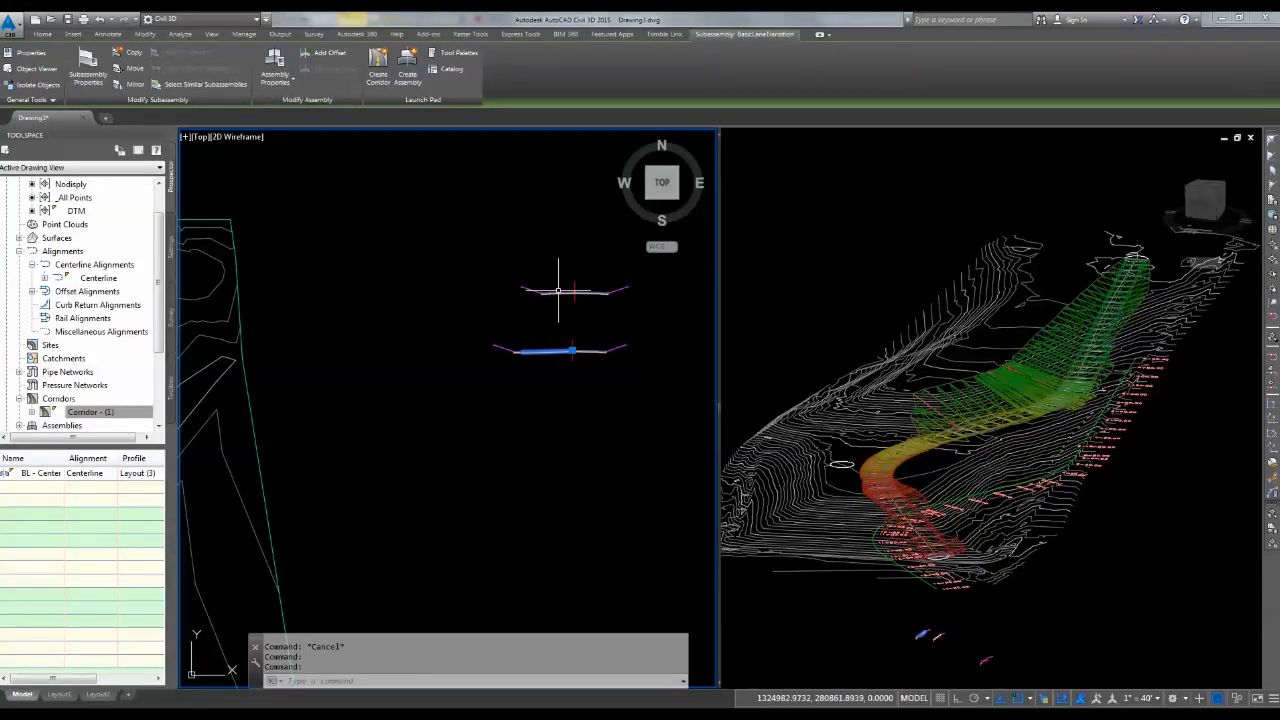
{"action": "right_click", "coordinate": [549, 308]}
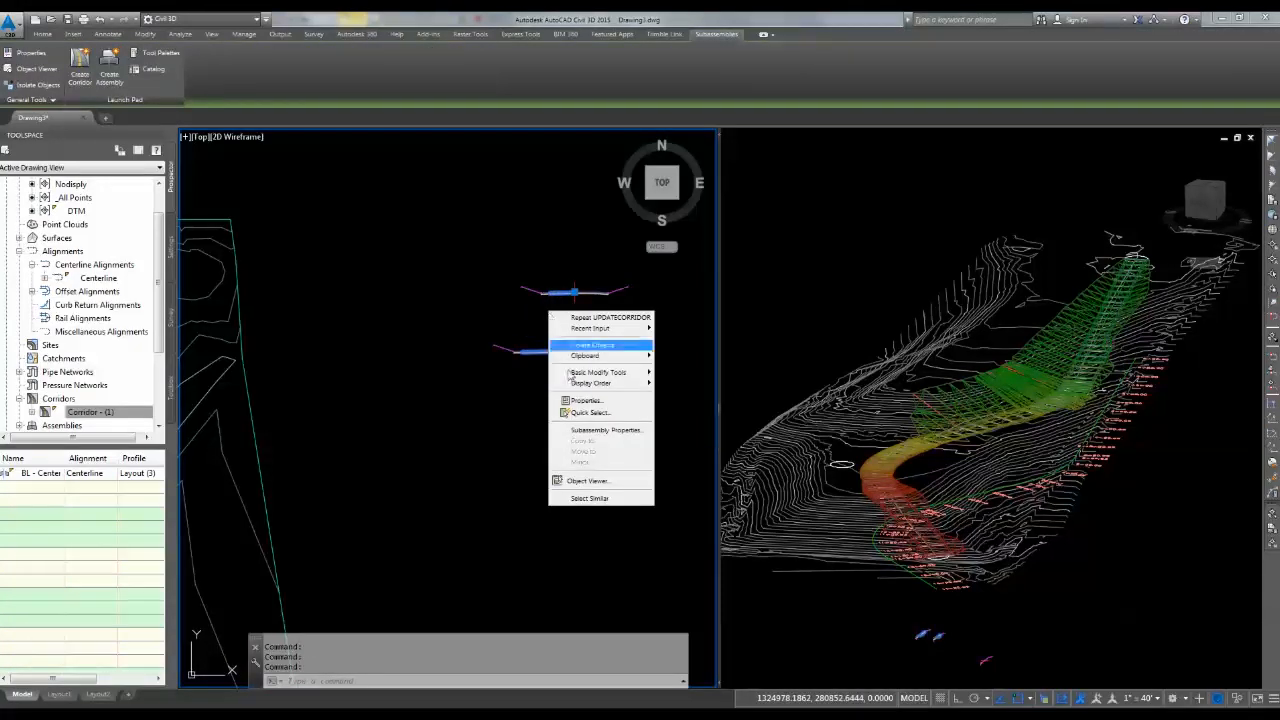
{"action": "left_click", "coordinate": [587, 428]}
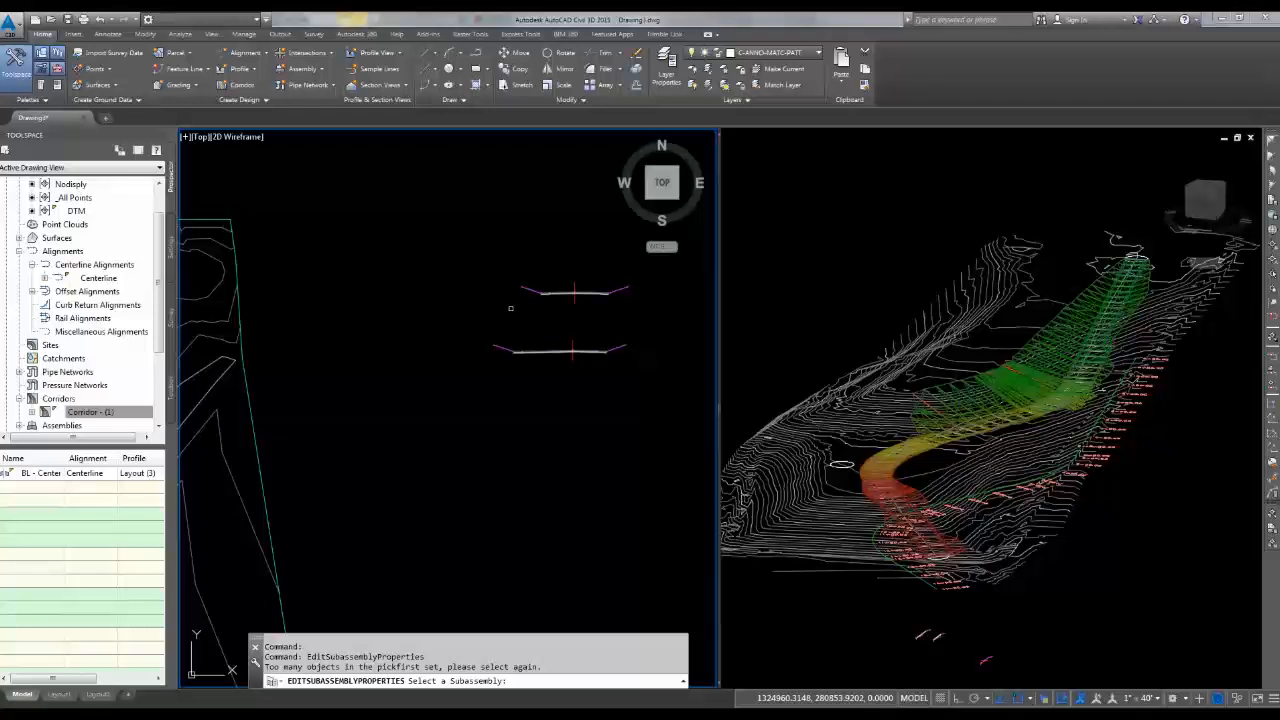
{"action": "left_click", "coordinate": [575, 292]}
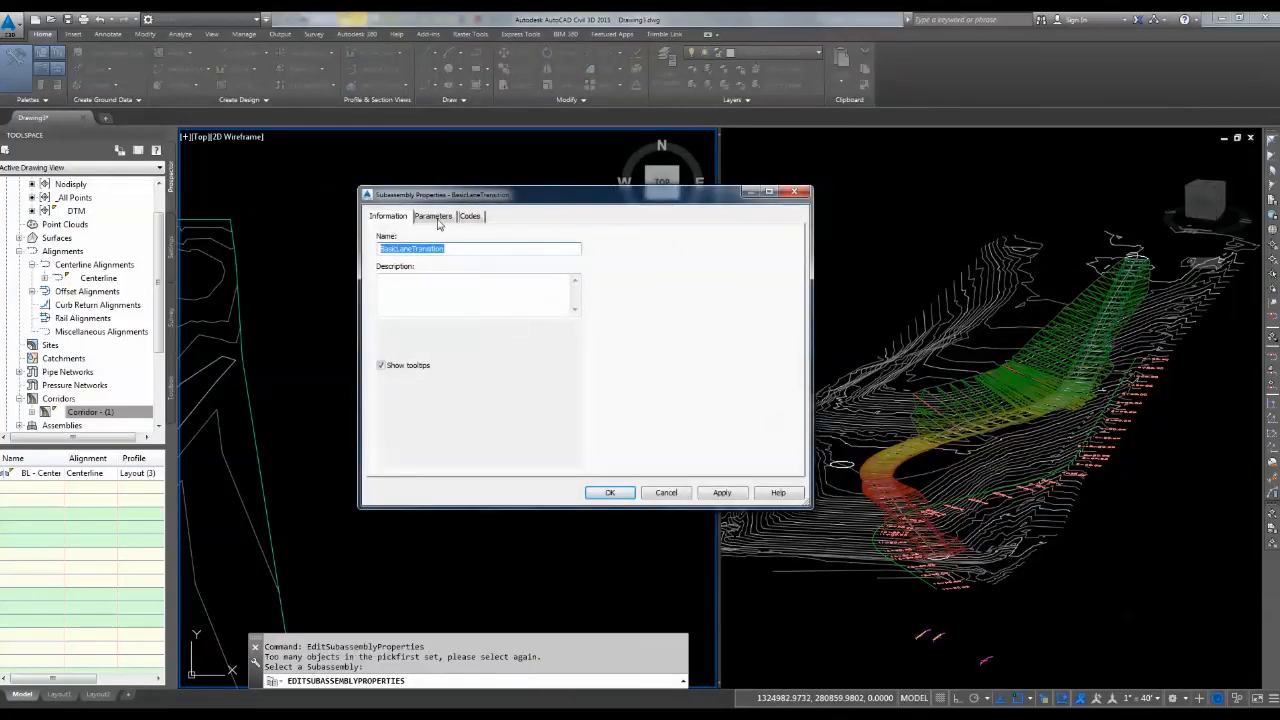
{"action": "left_click", "coordinate": [435, 217]}
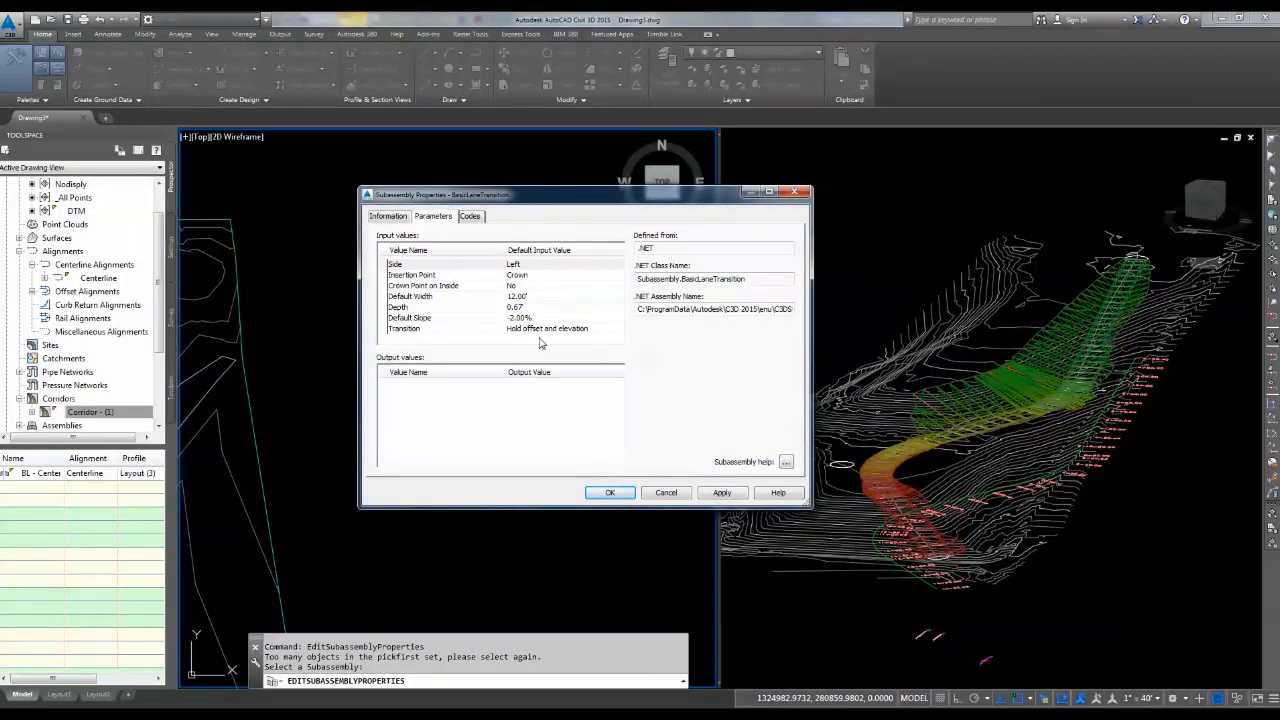
- Set the left lane's Transition parameter to "Hold grade, change offset" and accept the subassembly properties
{"action": "left_click", "coordinate": [562, 330]}
{"action": "left_click", "coordinate": [604, 330]}
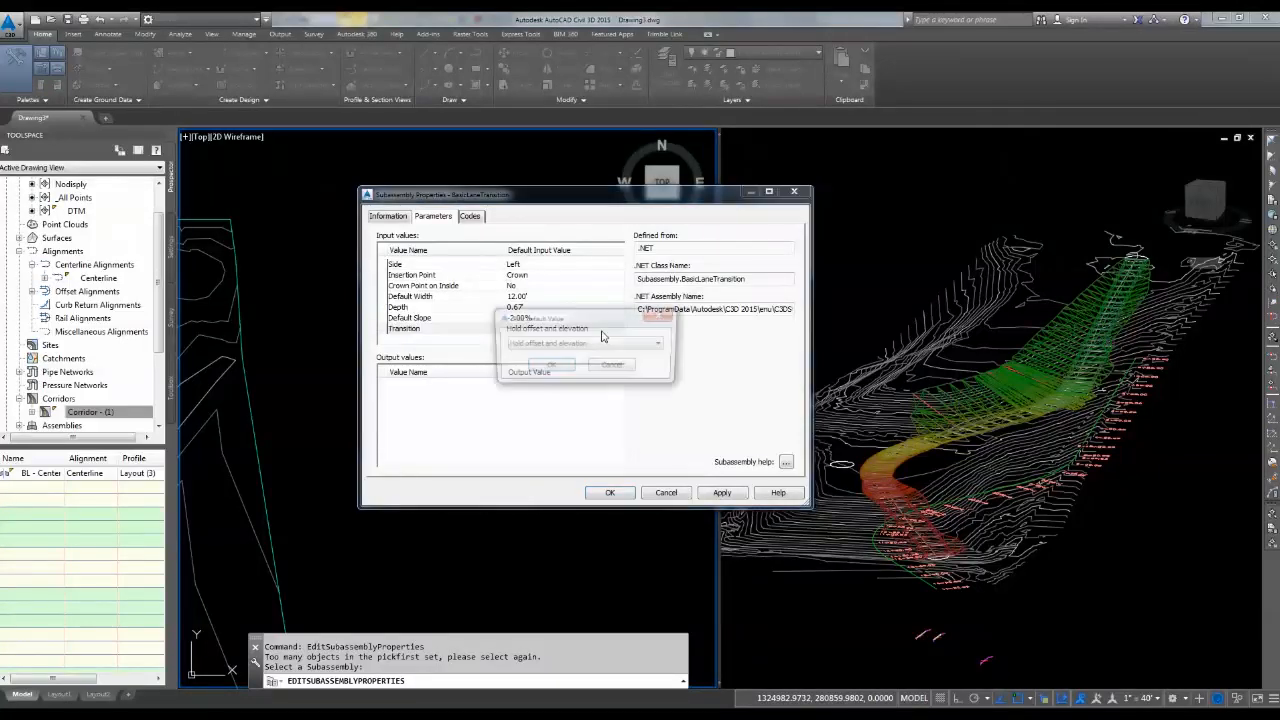
{"action": "left_click", "coordinate": [598, 344]}
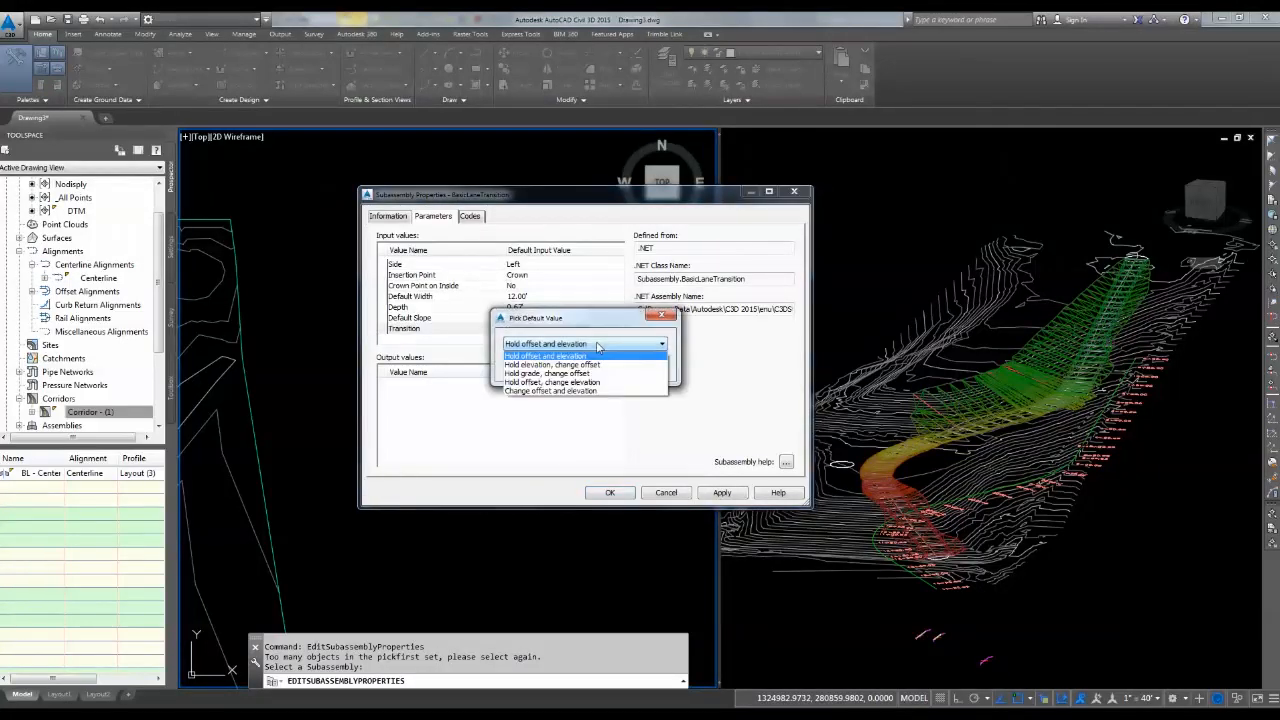
{"action": "left_click", "coordinate": [533, 375]}
{"action": "left_click", "coordinate": [545, 370]}
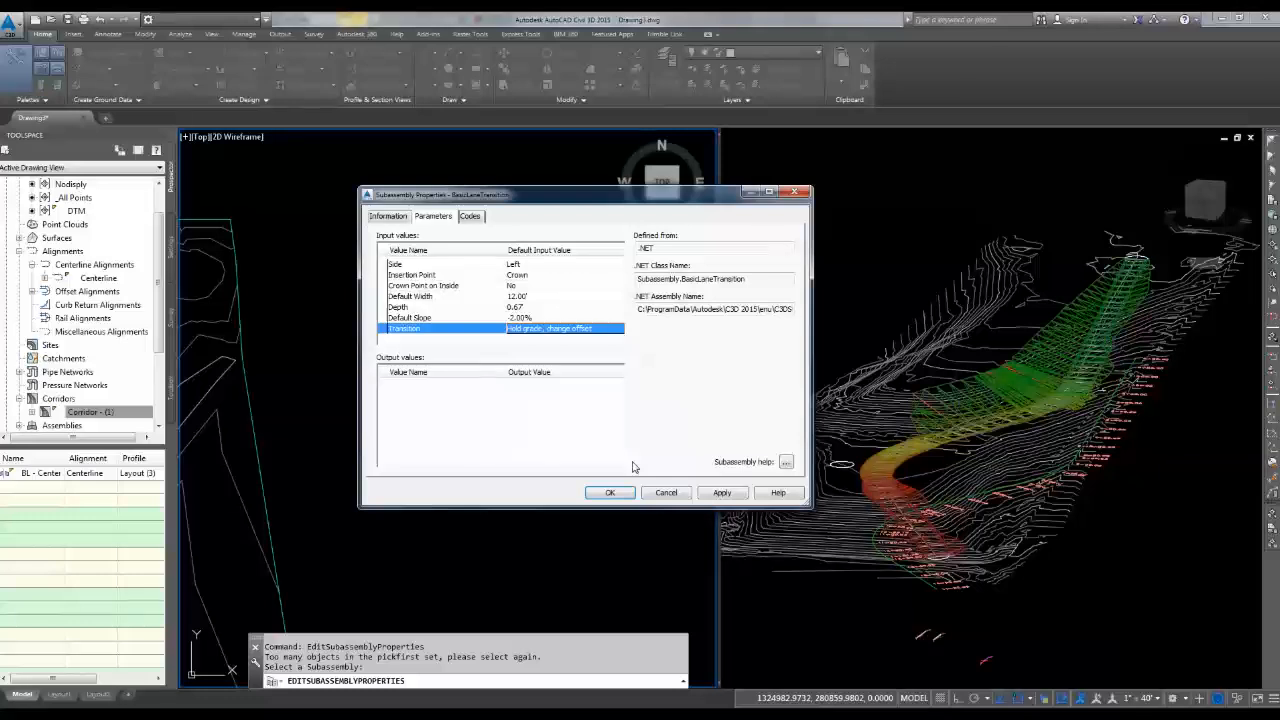
{"action": "left_click", "coordinate": [609, 492]}
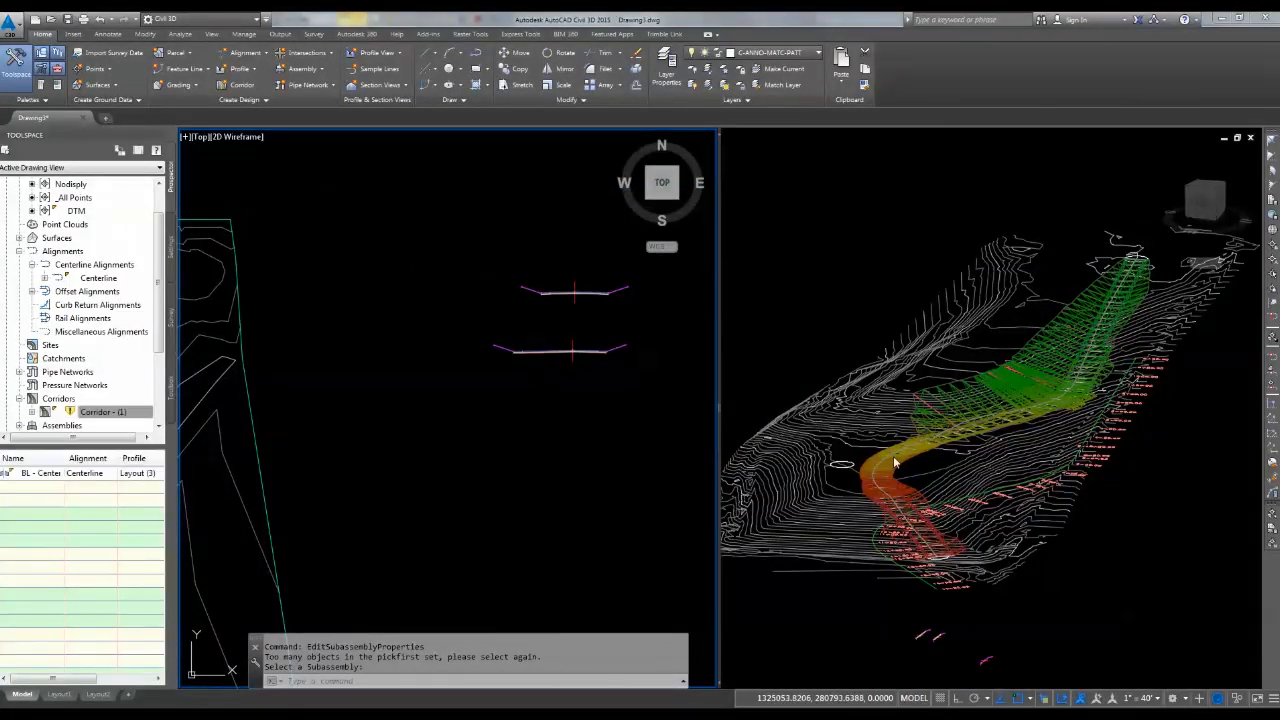
- Rebuild the out-of-date Corridor - (1) with the changed lane transition and close the event viewer
{"action": "scroll", "coordinate": [337, 423], "scroll_direction": "down", "scroll_amount": 5}
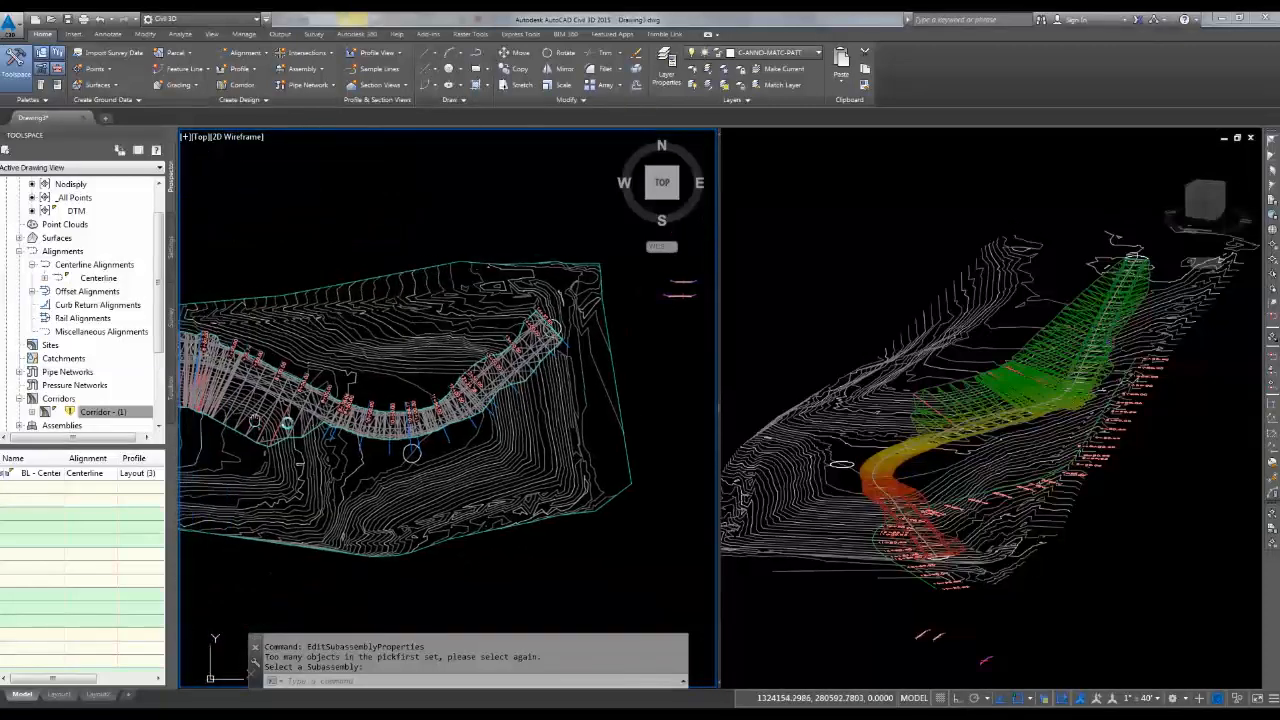
{"action": "middle_click_drag", "start_coordinate": [255, 421], "coordinate": [448, 459]}
{"action": "middle_click_drag", "start_coordinate": [294, 393], "coordinate": [580, 377]}
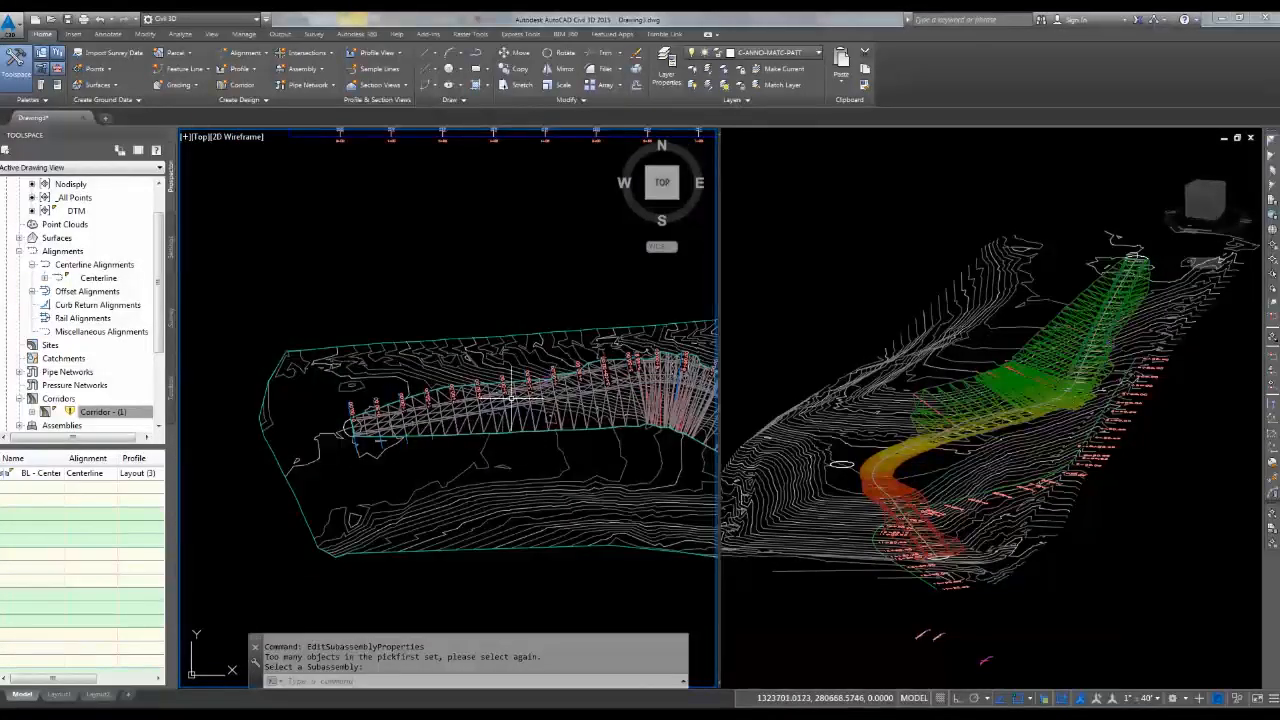
{"action": "scroll", "coordinate": [512, 398], "scroll_direction": "up", "scroll_amount": 6}
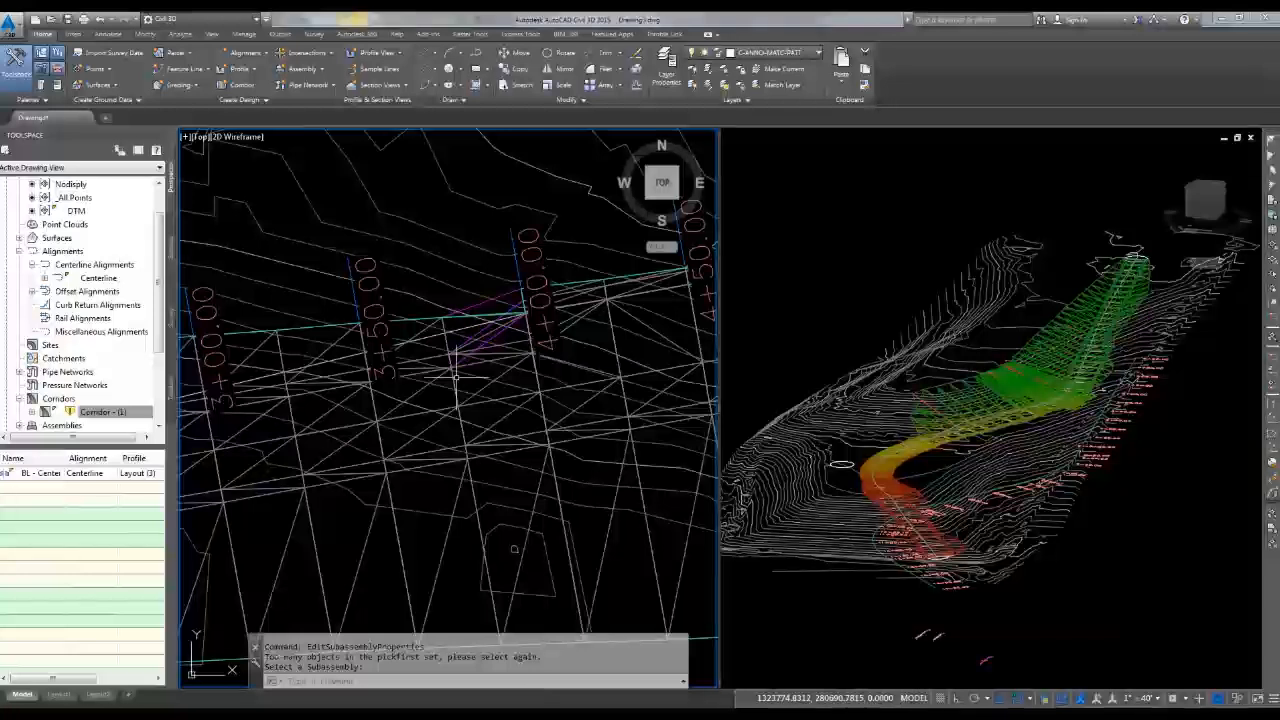
{"action": "left_click", "coordinate": [93, 412]}
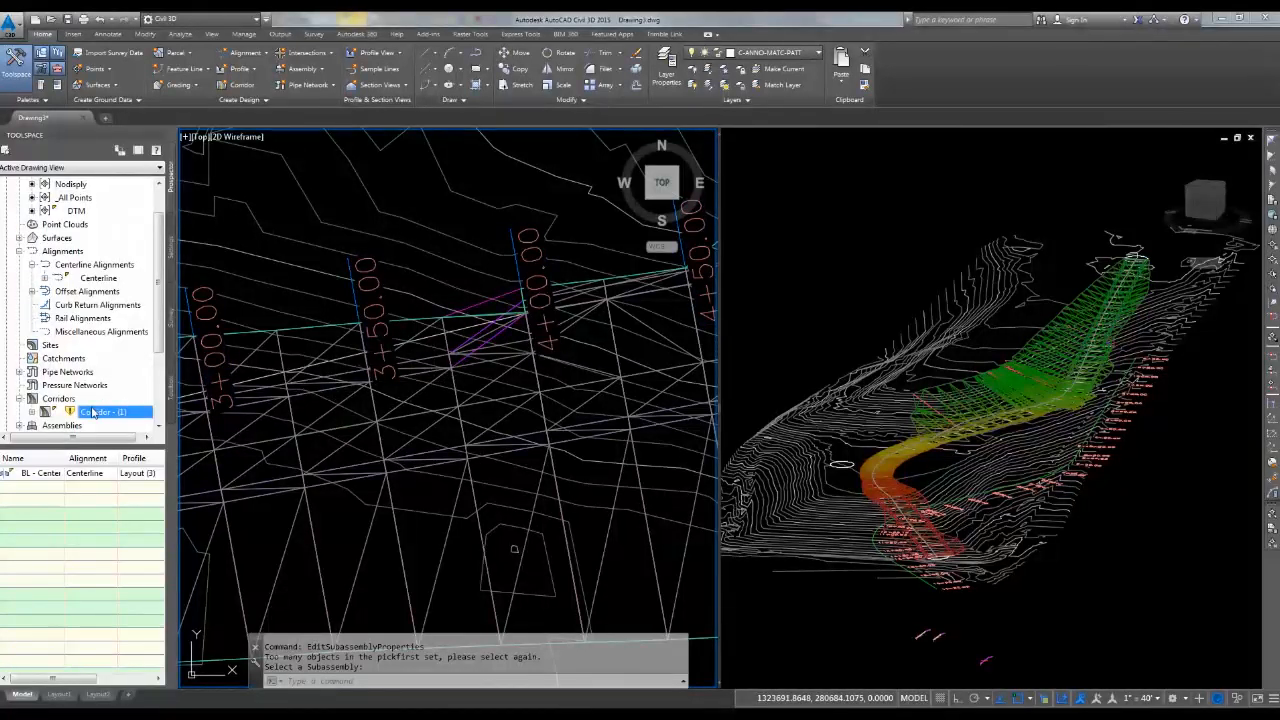
{"action": "right_click", "coordinate": [93, 412]}
{"action": "left_click", "coordinate": [140, 442]}
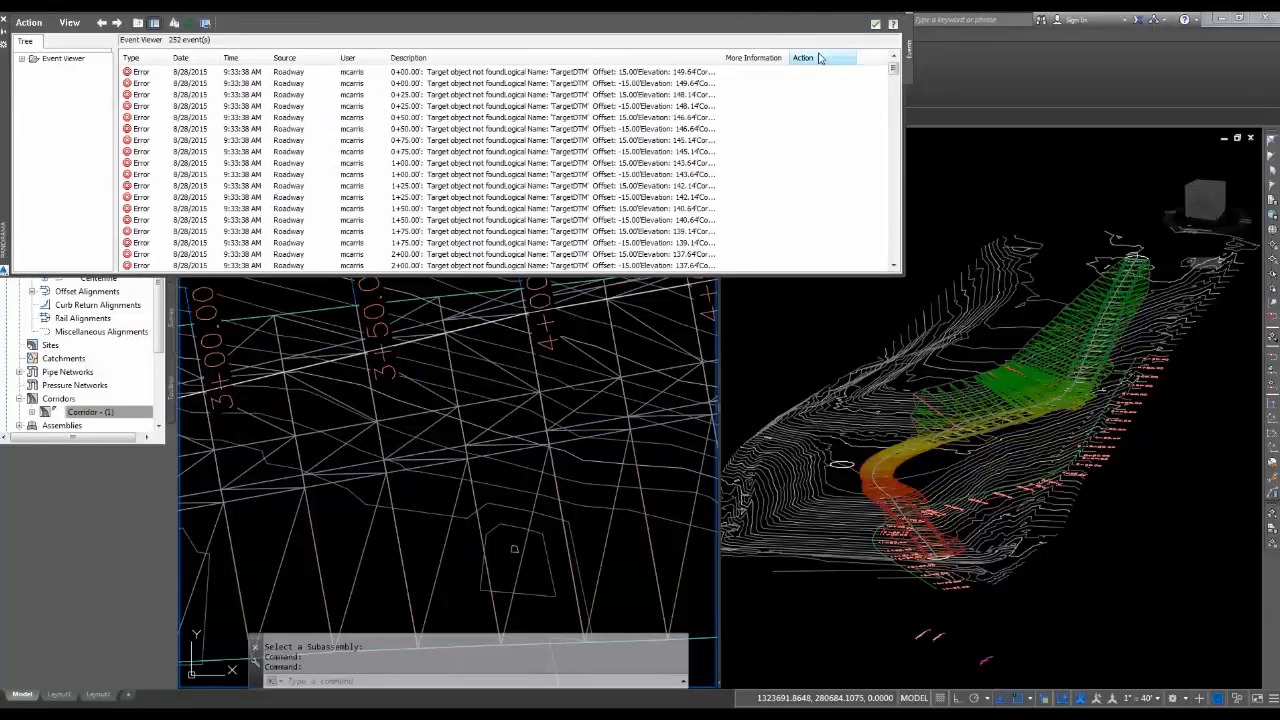
{"action": "left_click", "coordinate": [875, 24]}
- Examine the rebuilt left lane widening in plan and compare it with the Road corridor in Business Center, returning to Civil 3D
{"action": "scroll", "coordinate": [404, 463], "scroll_direction": "down", "scroll_amount": 5}
{"action": "middle_click_drag", "start_coordinate": [392, 474], "coordinate": [393, 427]}
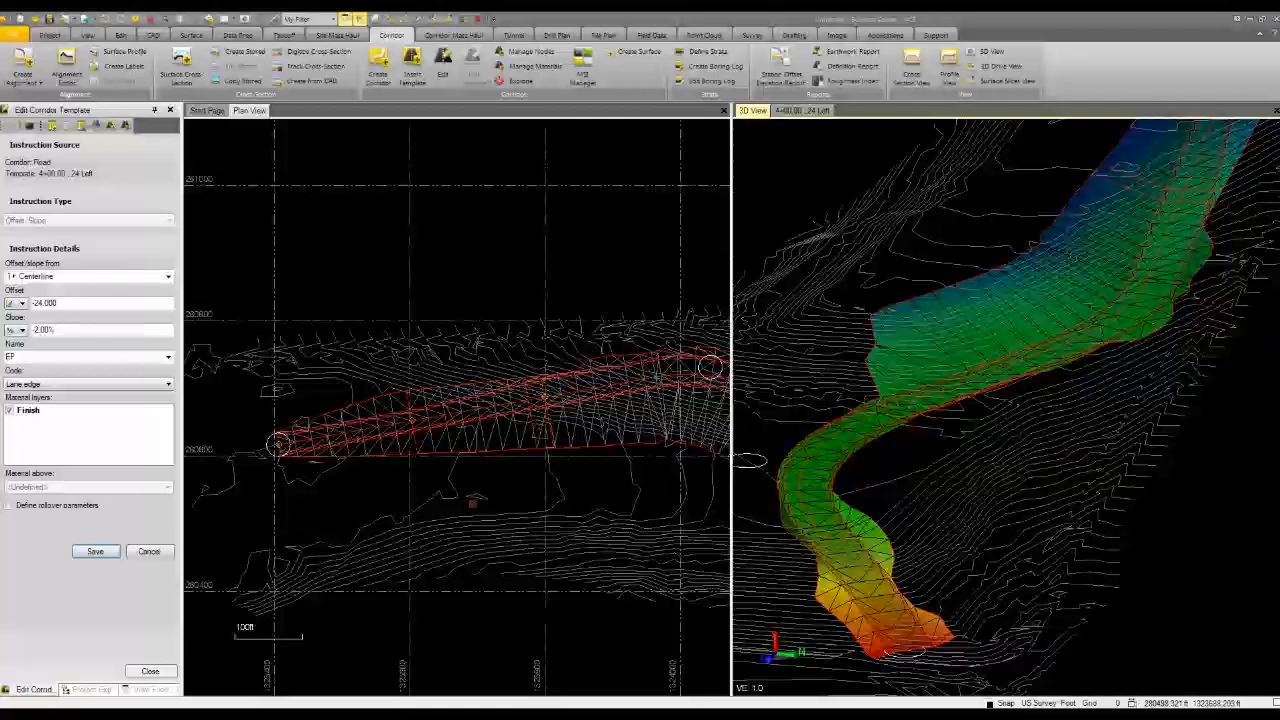
{"action": "scroll", "coordinate": [488, 397], "scroll_direction": "up", "scroll_amount": 2}
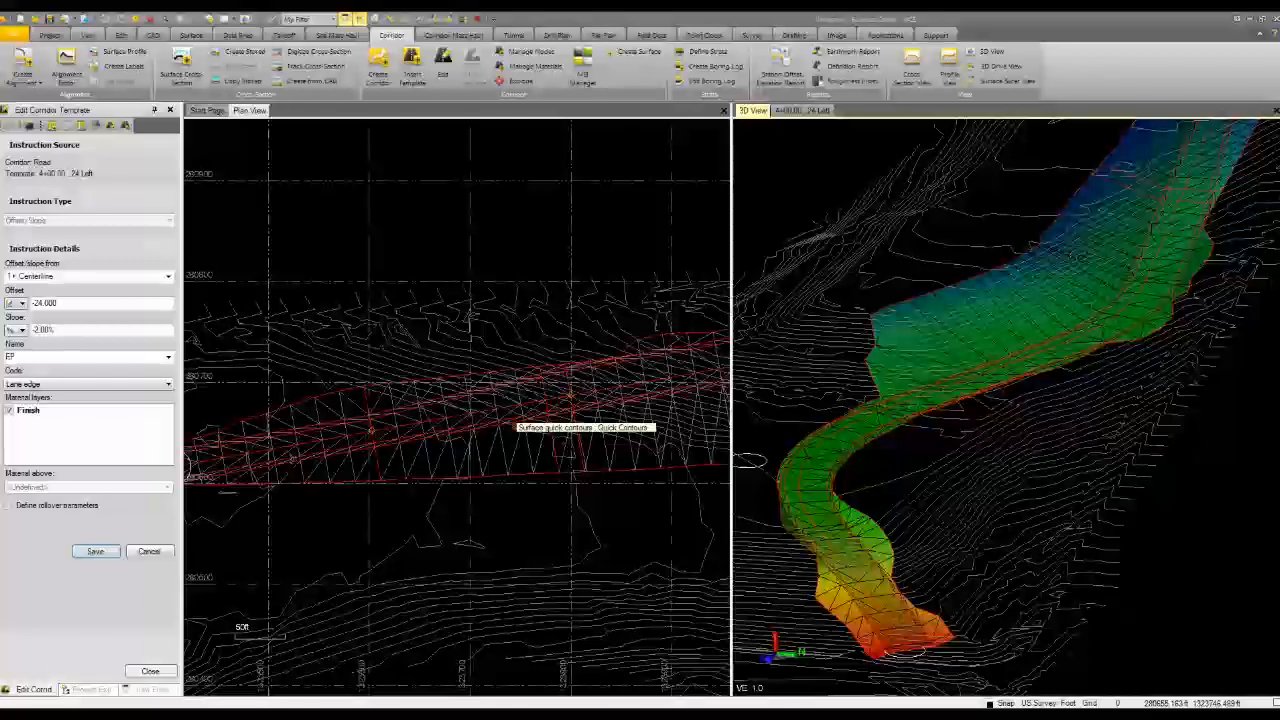
{"action": "scroll", "coordinate": [516, 427], "scroll_direction": "down", "scroll_amount": 1}
{"action": "middle_click_drag", "start_coordinate": [512, 436], "coordinate": [448, 444]}
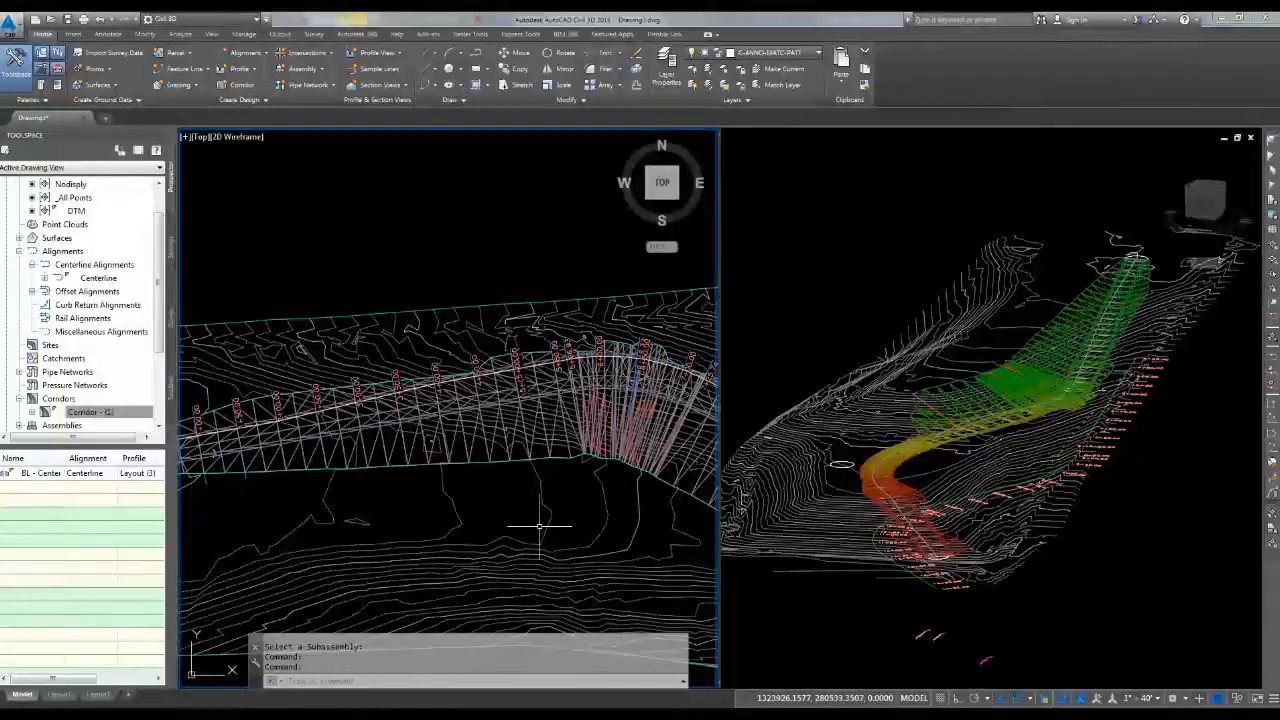
{"action": "scroll", "coordinate": [541, 524], "scroll_direction": "down", "scroll_amount": 2}
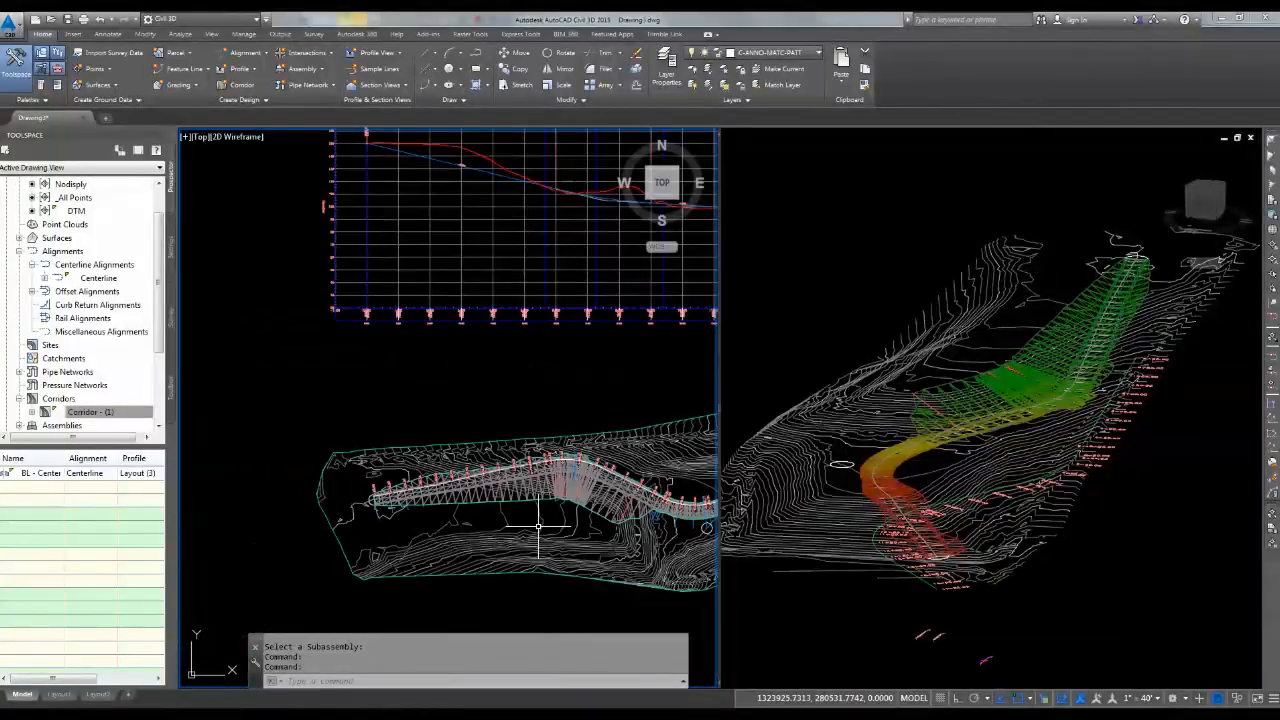
{"action": "middle_click_drag", "start_coordinate": [538, 524], "coordinate": [442, 549]}
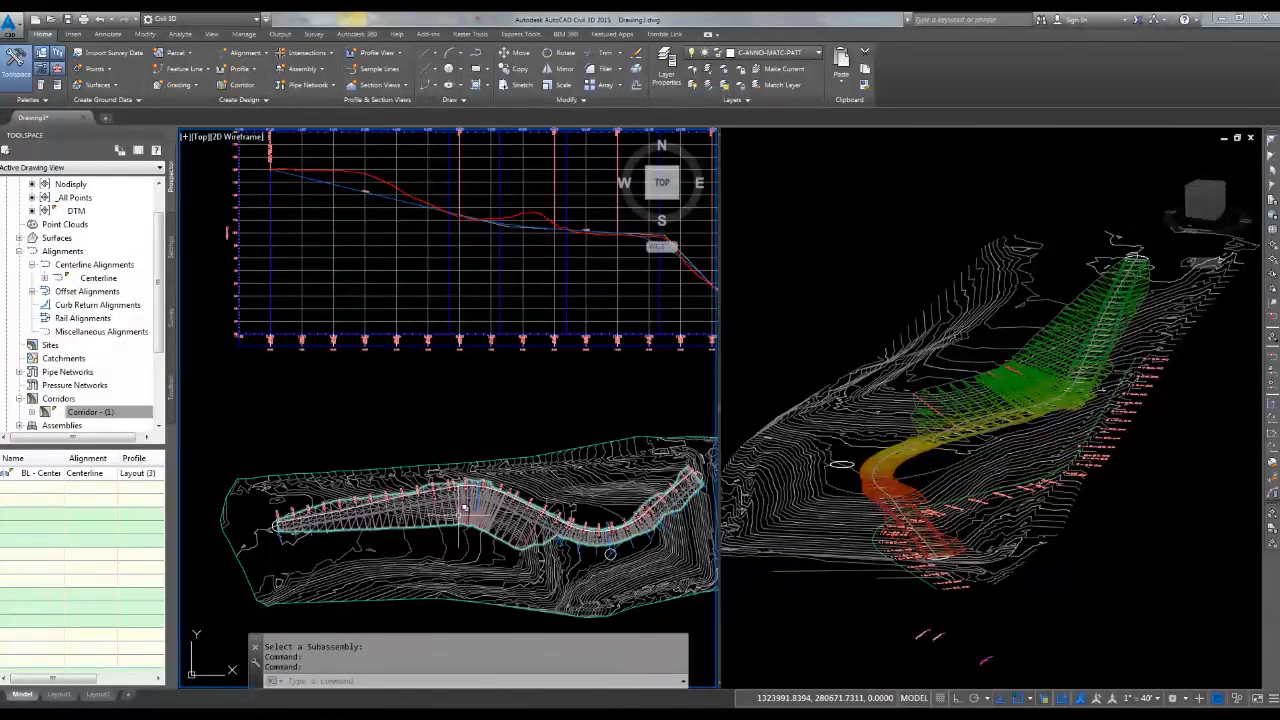
{"action": "middle_click_drag", "start_coordinate": [463, 481], "coordinate": [438, 502]}
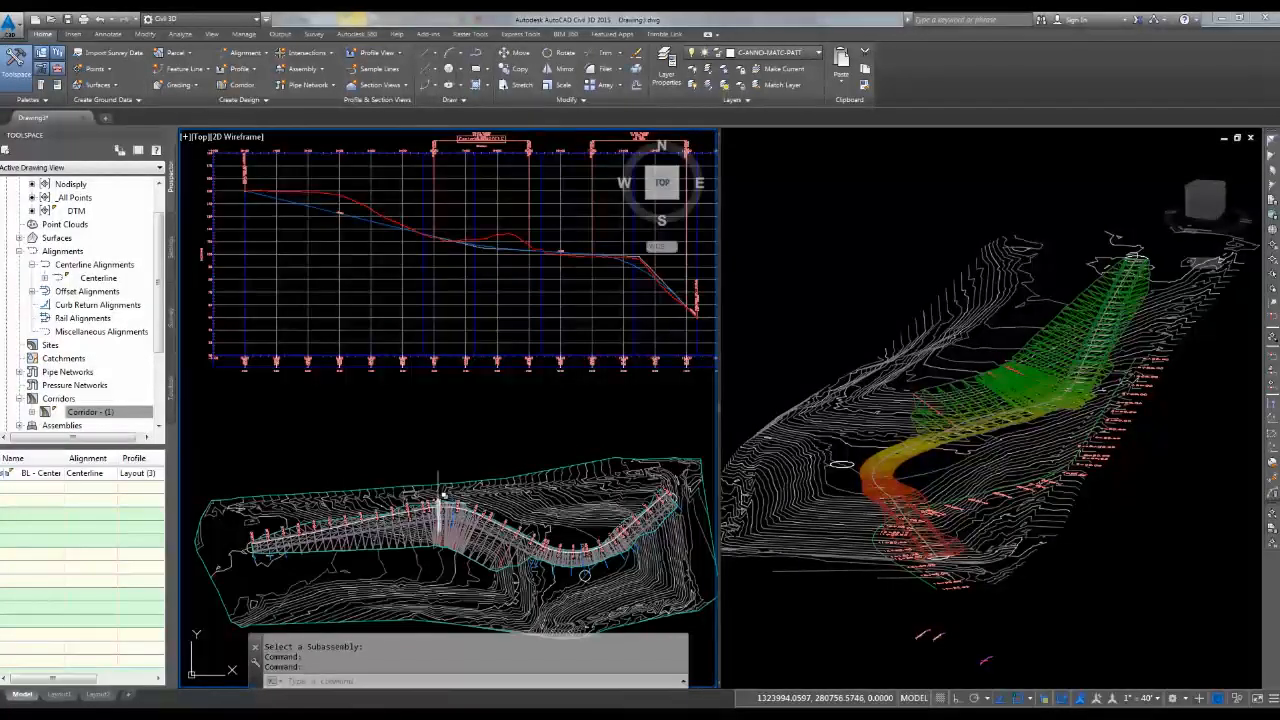